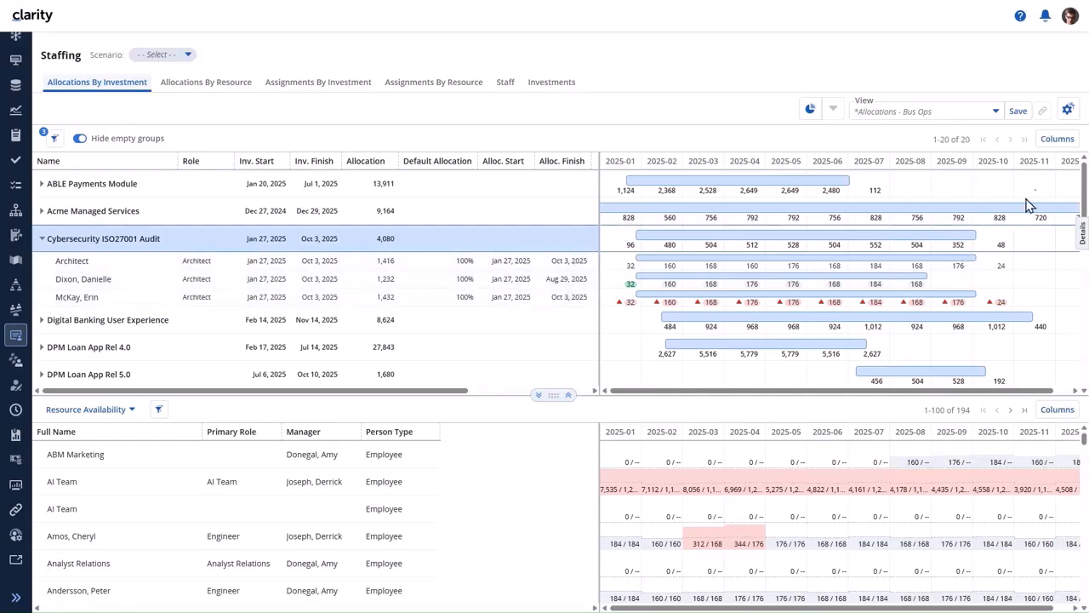
- Turn on Show Indicator on Non-Default Values in the timeline view options of Allocations By Investment
left_click(1068, 111)
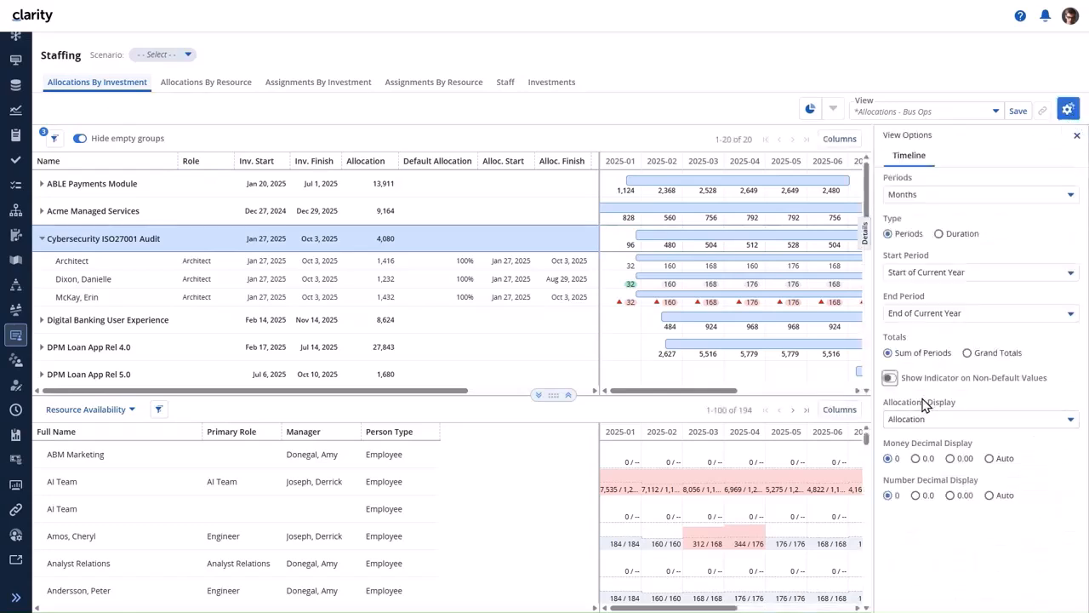
left_click(905, 381)
left_click(1076, 135)
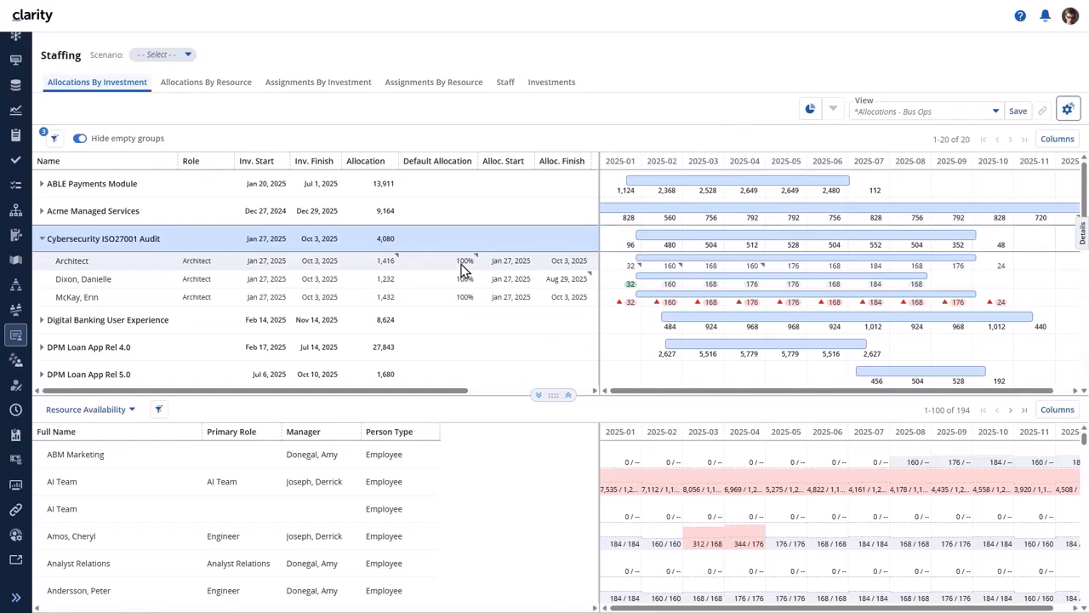
- Clear the Architect's 2025-04 allocation under Cybersecurity ISO27001 Audit to reset it to its default
mouse_move(462, 269)
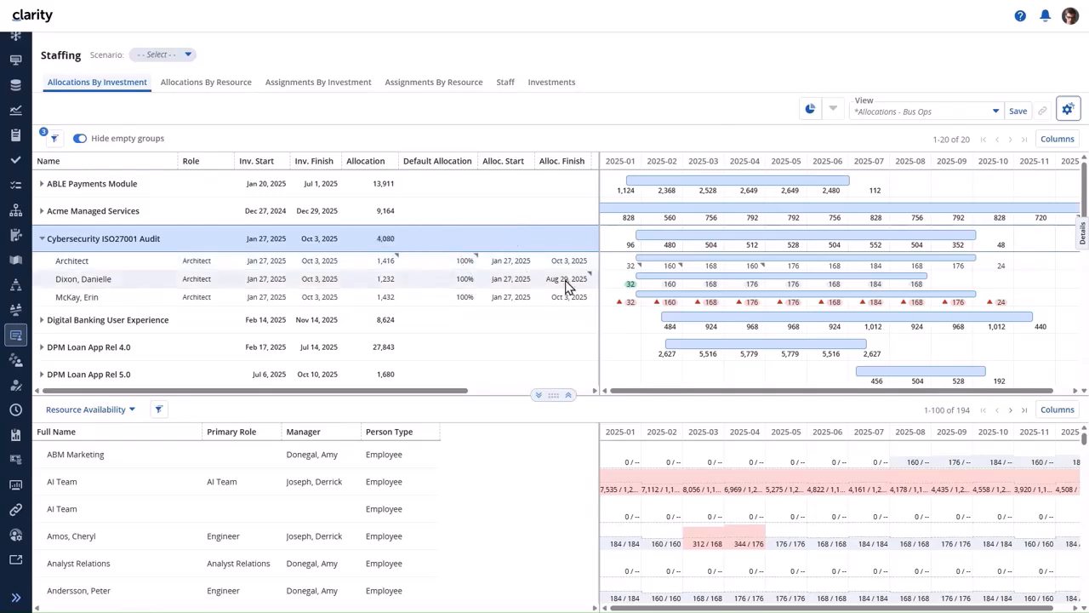
mouse_move(568, 286)
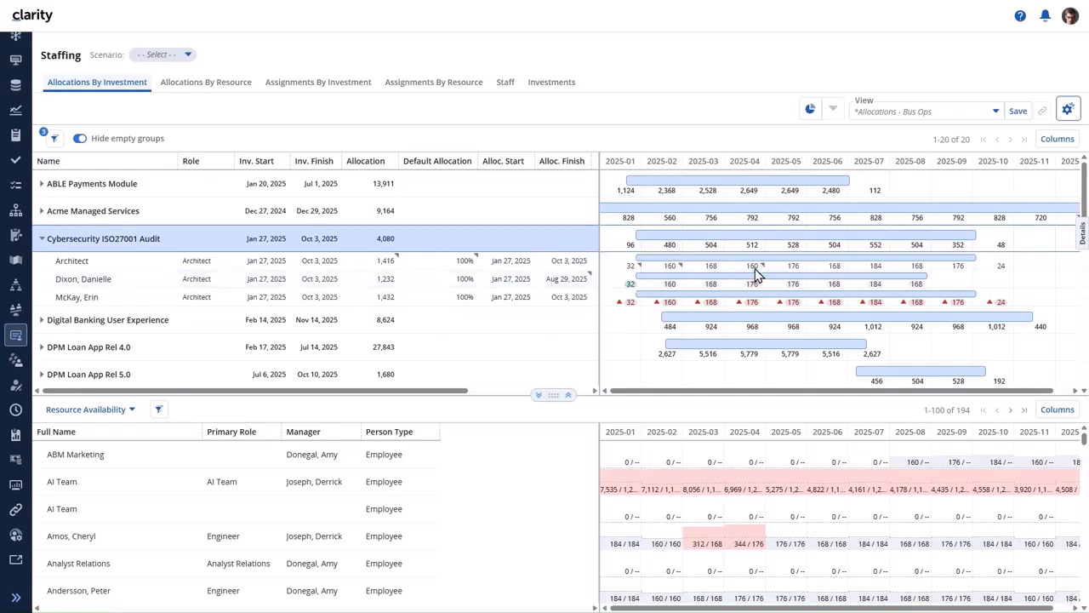
mouse_move(754, 271)
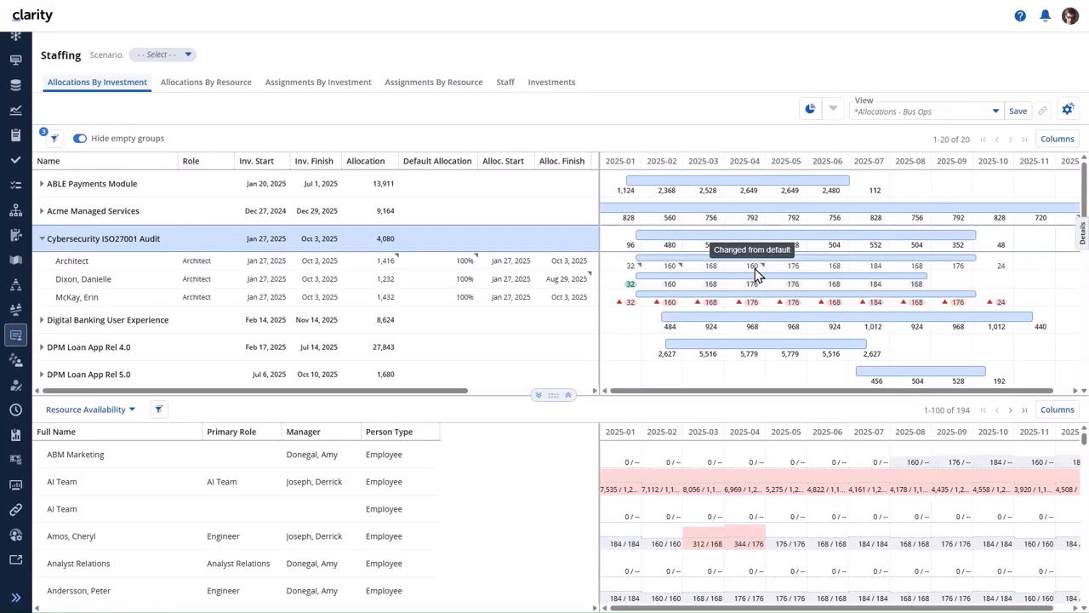
left_click(755, 268)
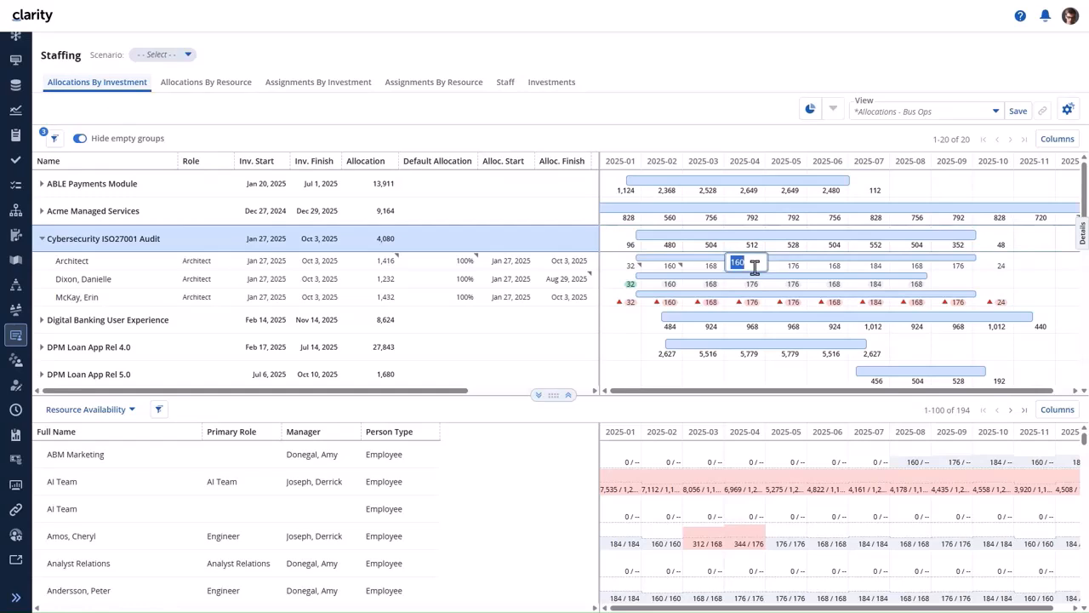
key("BackSpace")
key("Return")
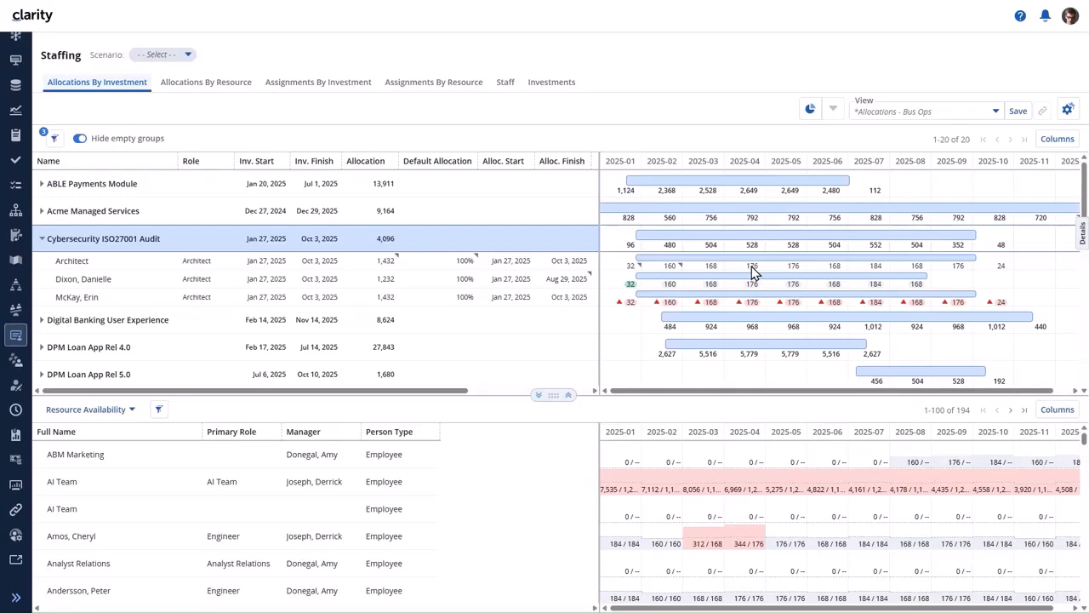
- Set the Architect's 2025-04 allocation under Cybersecurity ISO27001 Audit to 160
left_click(751, 266)
type("160")
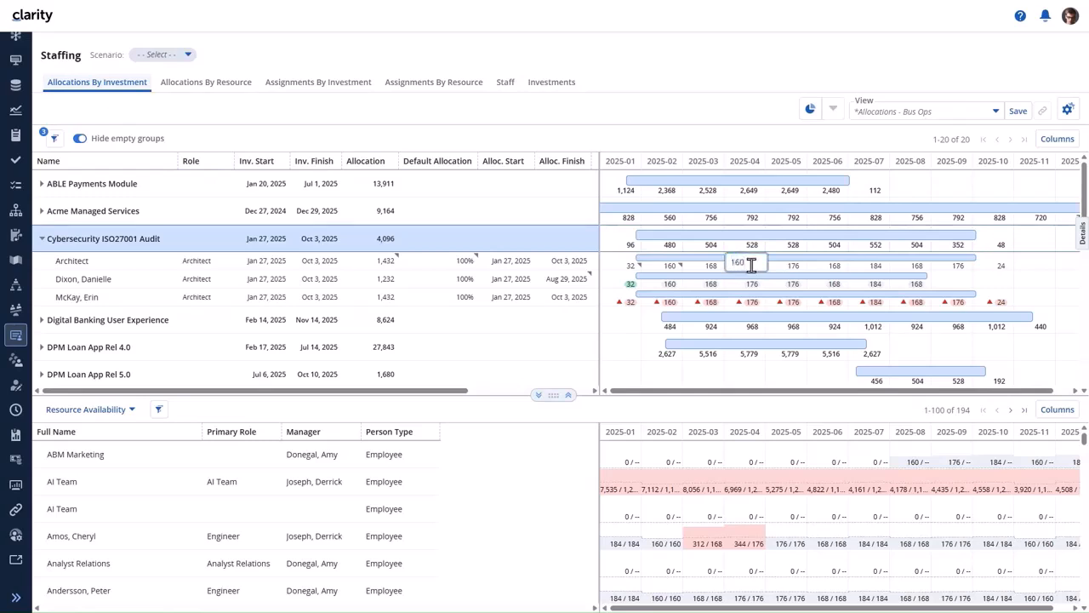
key("Return")
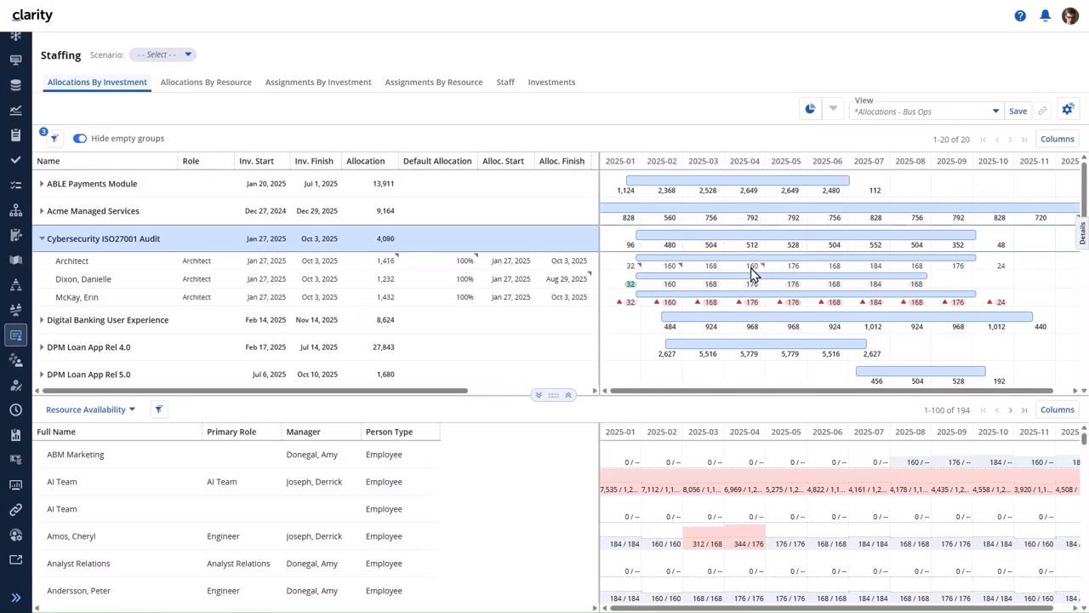
- Find the "inv." columns and remove Inv. Start and Inv. Finish from the investment allocations grid
left_click(1054, 139)
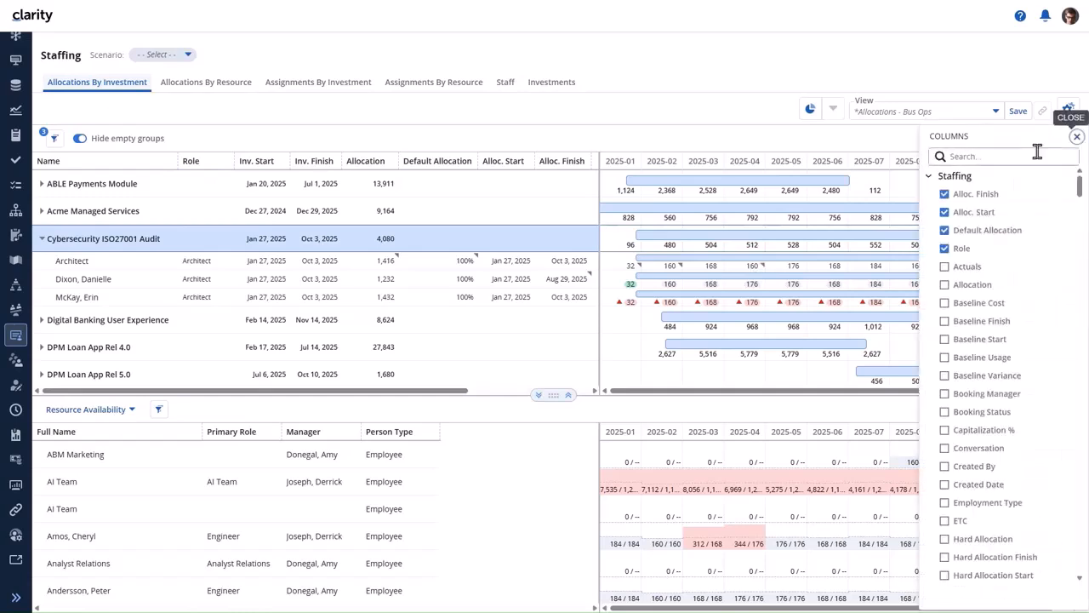
left_click(1037, 154)
type("inv.")
left_click(945, 213)
left_click(944, 194)
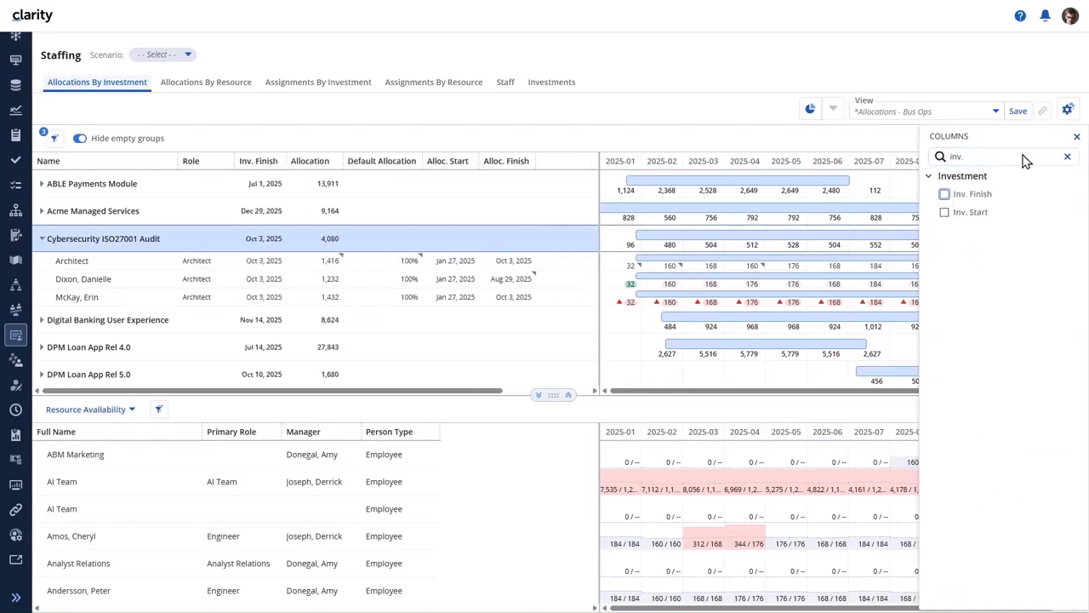
left_click(1076, 136)
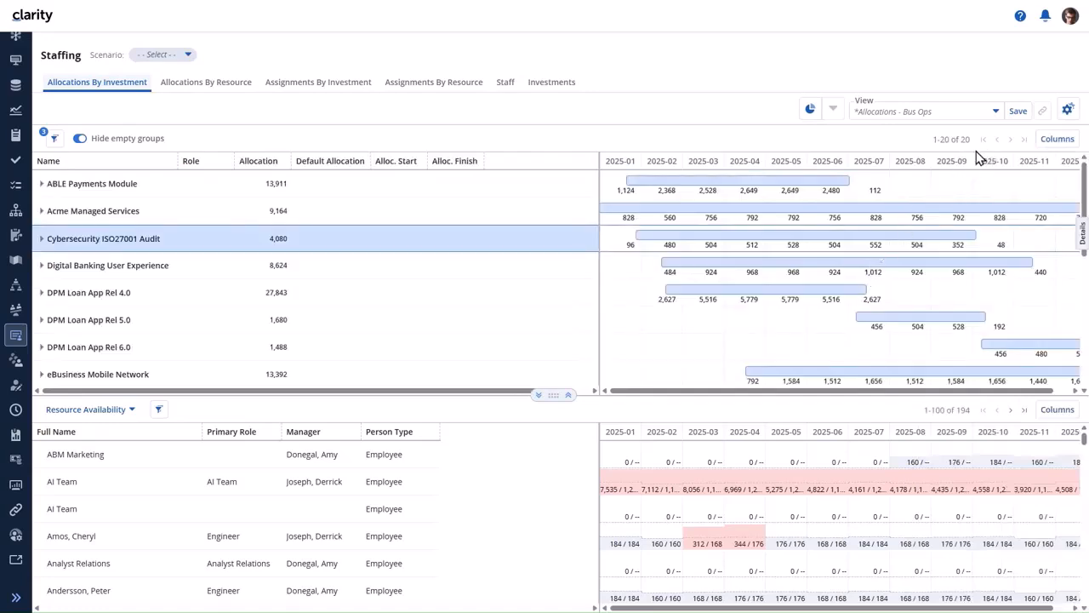
- Expand Cybersecurity ISO27001 Audit again and save the changes to the Allocations - Bus Ops view
left_click(41, 239)
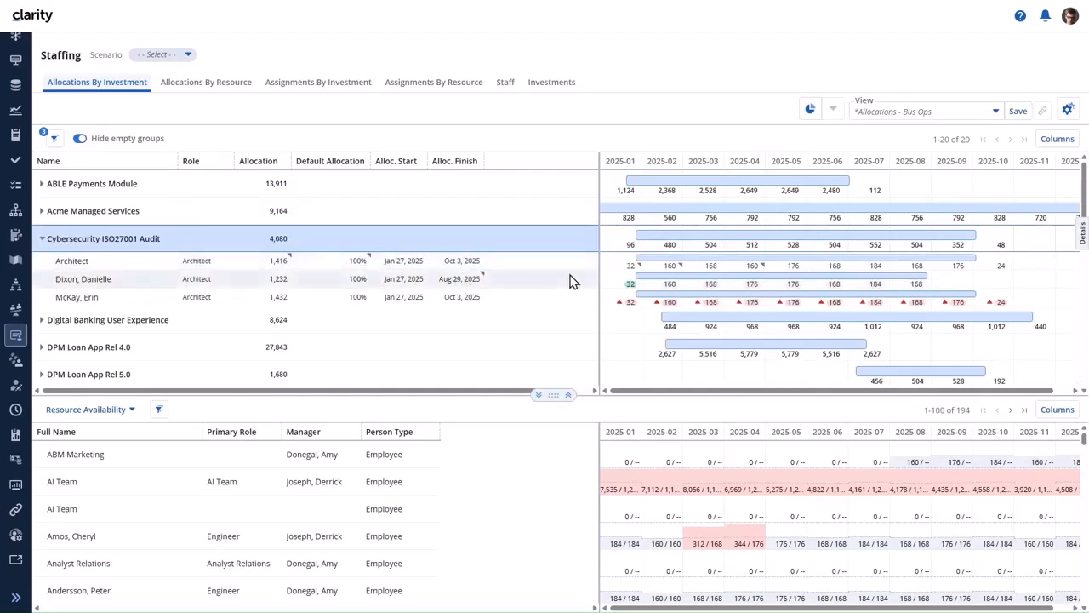
left_click(1019, 112)
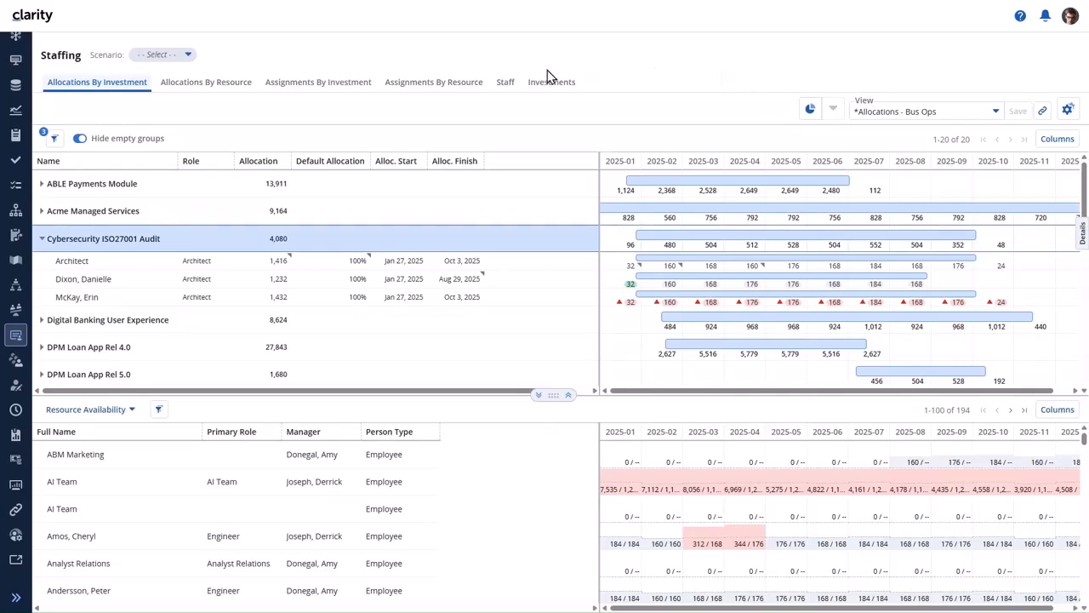
- From the Staff grid, examine the allocation dates in the Analytics and ERP Implementation project's staff list, and return to Staffing
left_click(506, 85)
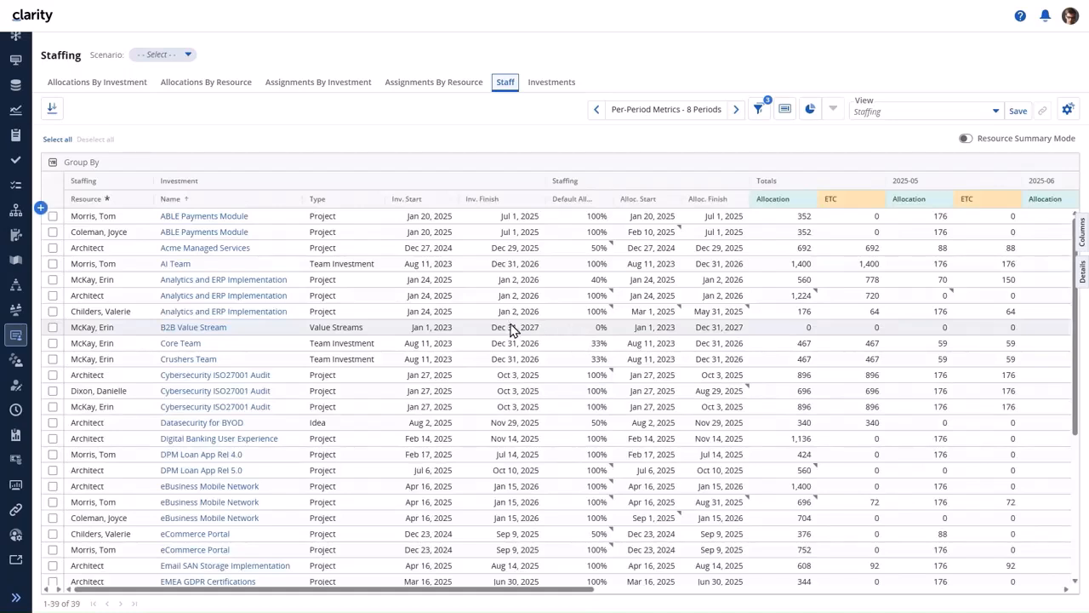
left_click(263, 301)
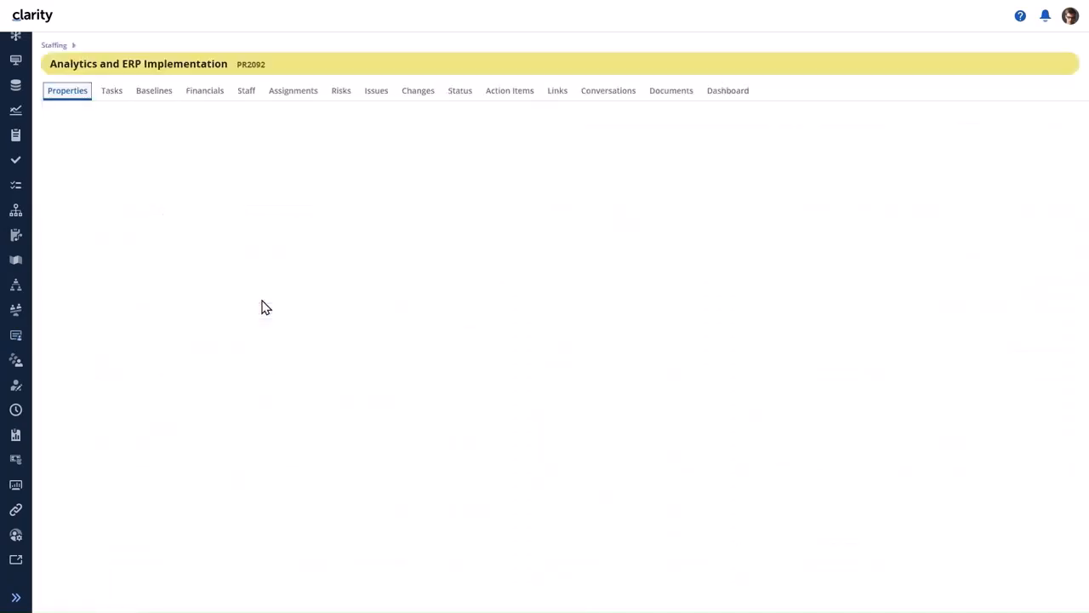
left_click(245, 95)
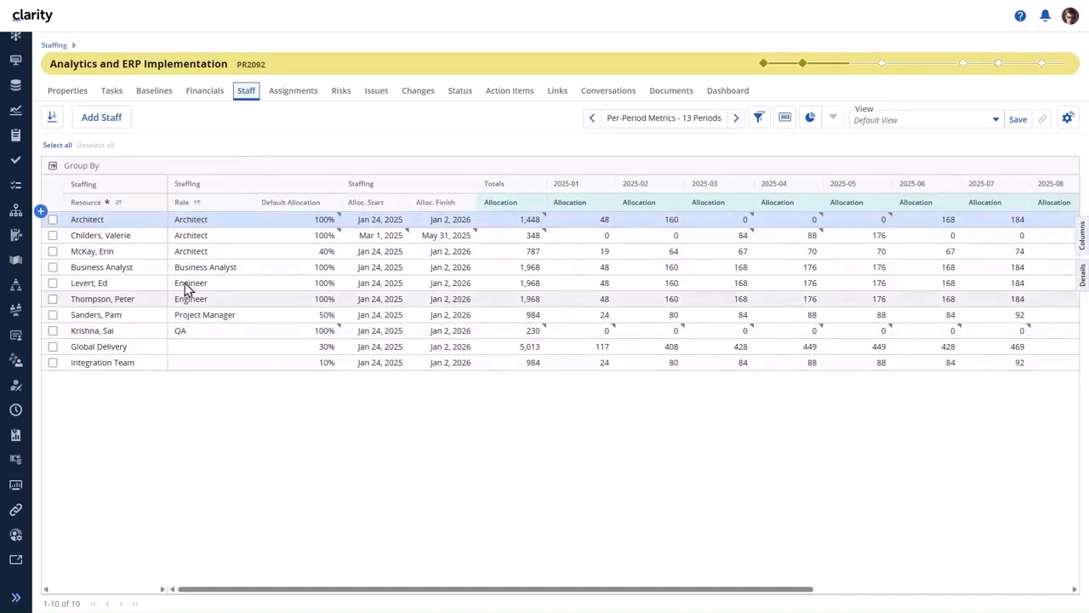
left_click(54, 46)
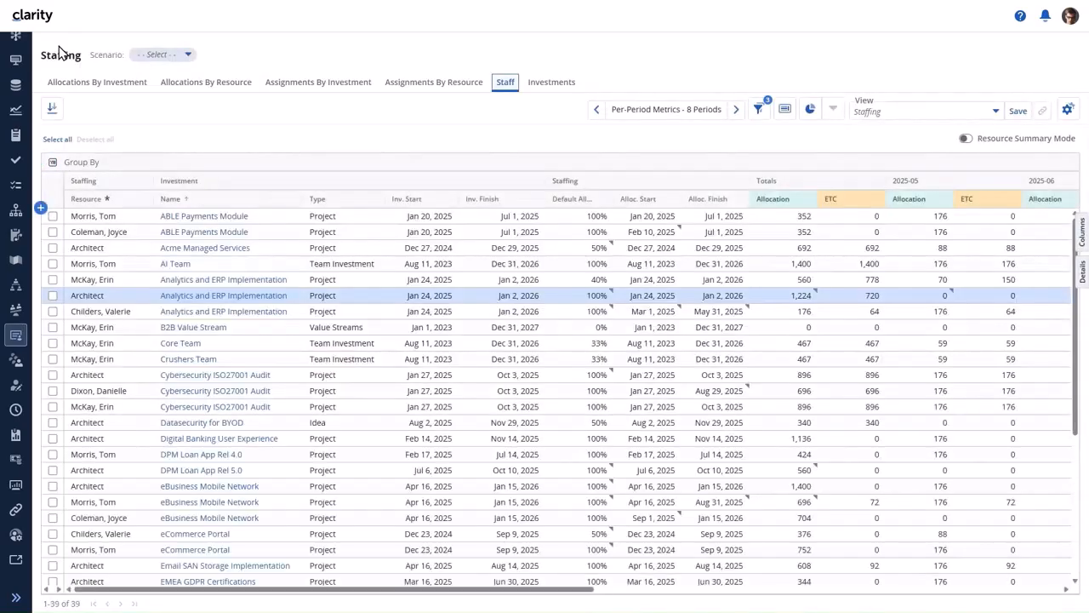
- Examine the eBusiness Mobile staff allocations in the Global Compliance Program Hierarchy, and return to Staffing
left_click(17, 211)
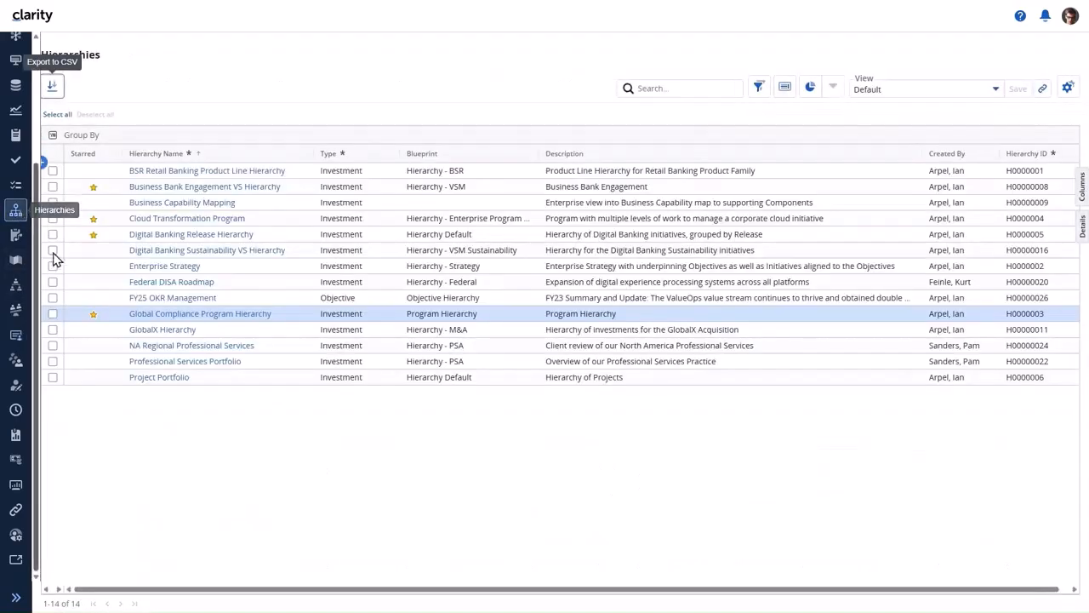
left_click(139, 315)
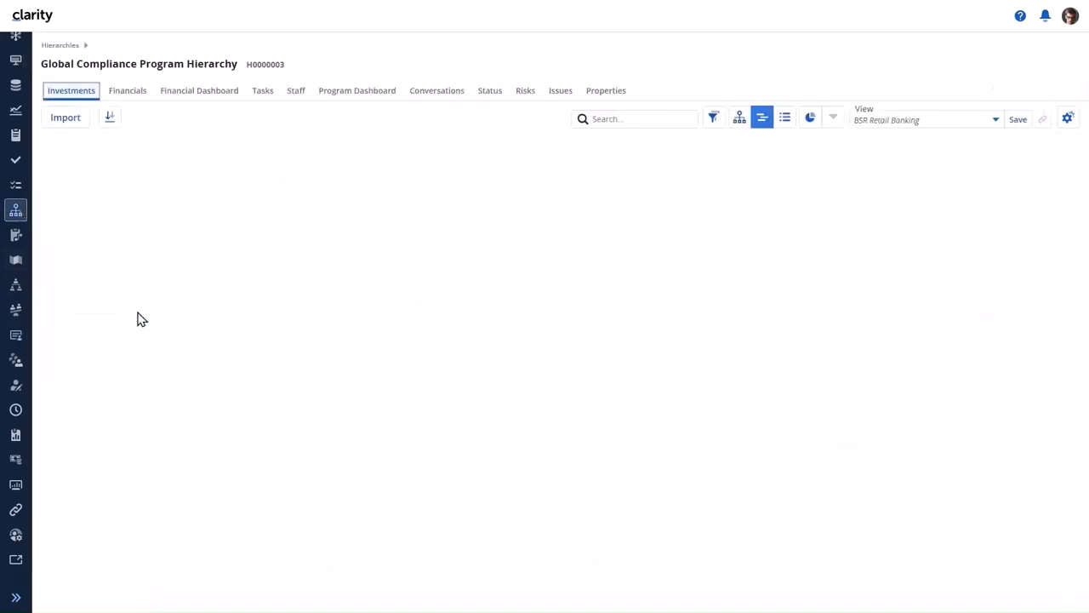
left_click(297, 92)
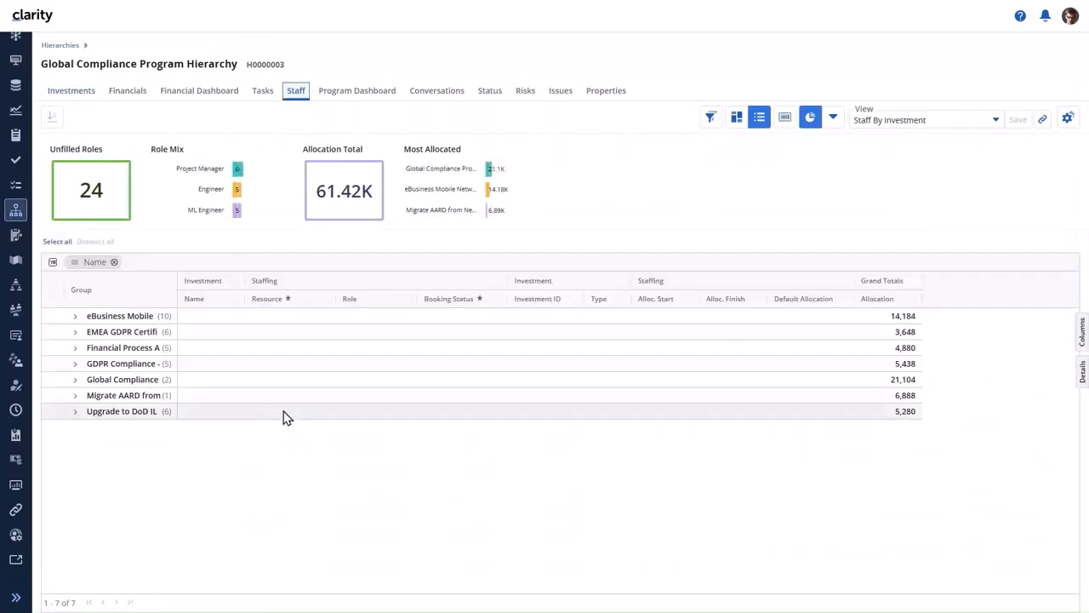
left_click(76, 316)
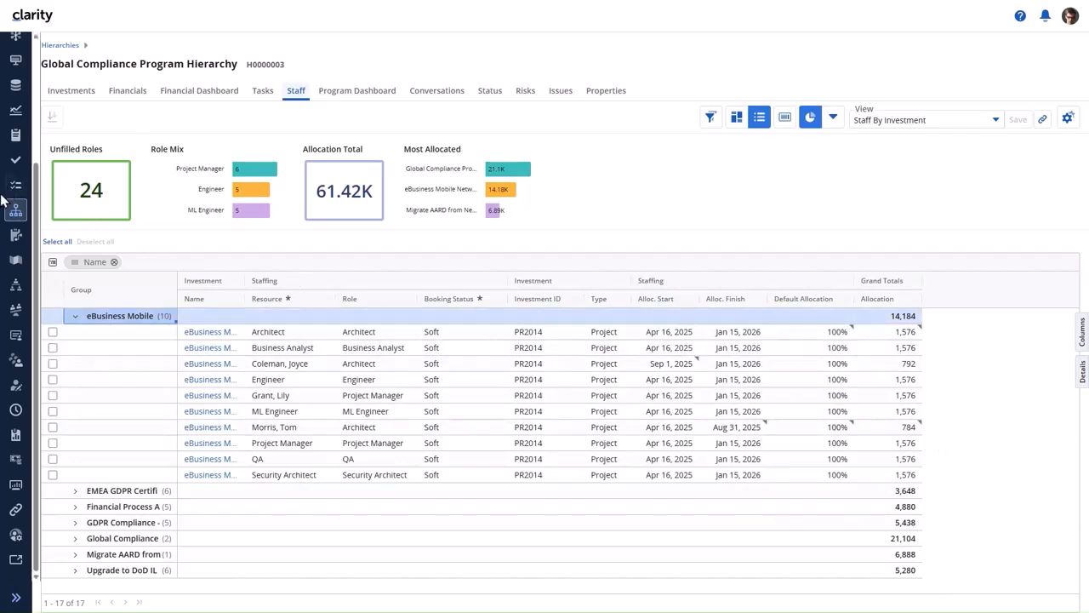
left_click(14, 334)
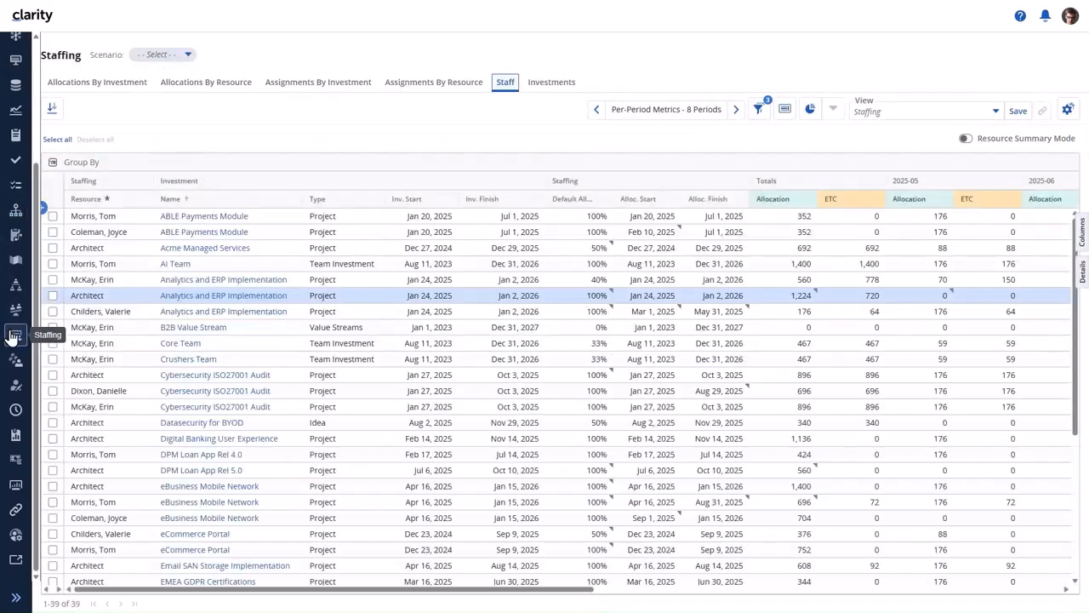
- Disable the feature toggle "Staffing: Display Investment Start and Finish Dates for Allocations" and check the allocation dates in the Staff grid
left_click(15, 543)
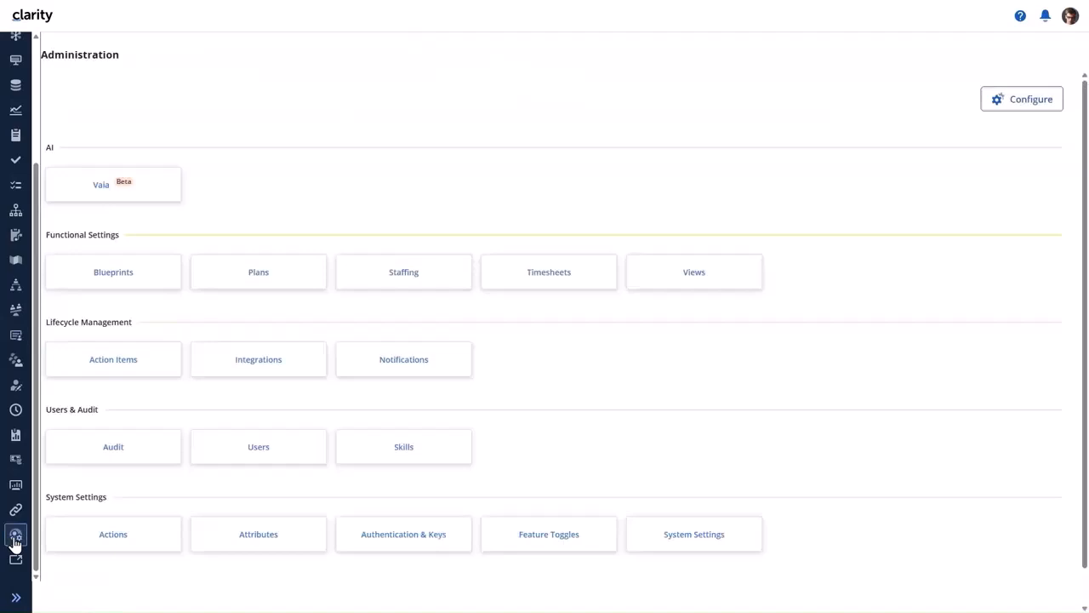
left_click(517, 536)
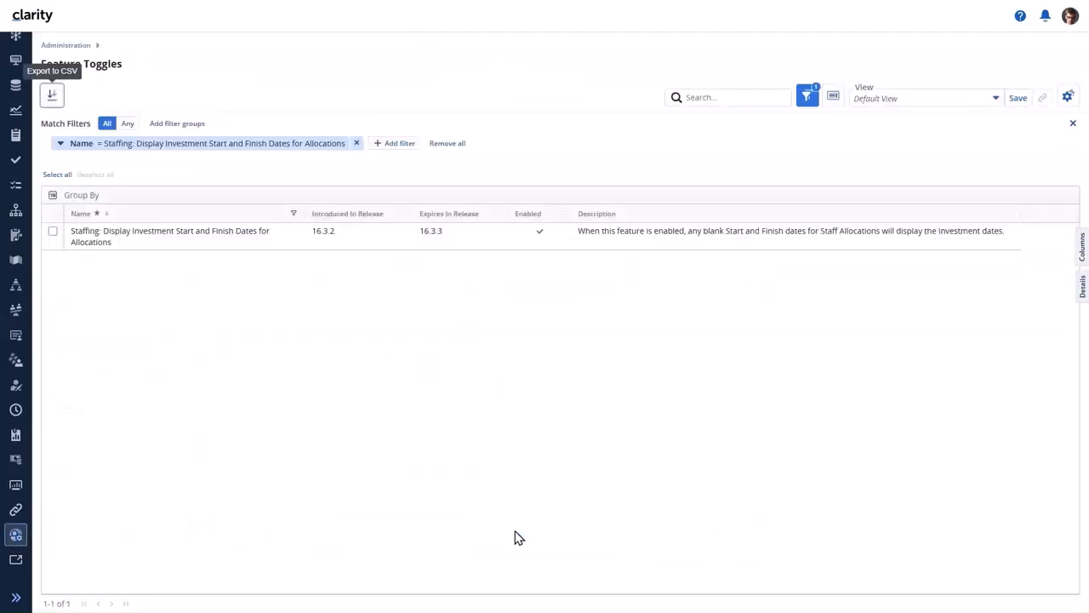
left_click(541, 234)
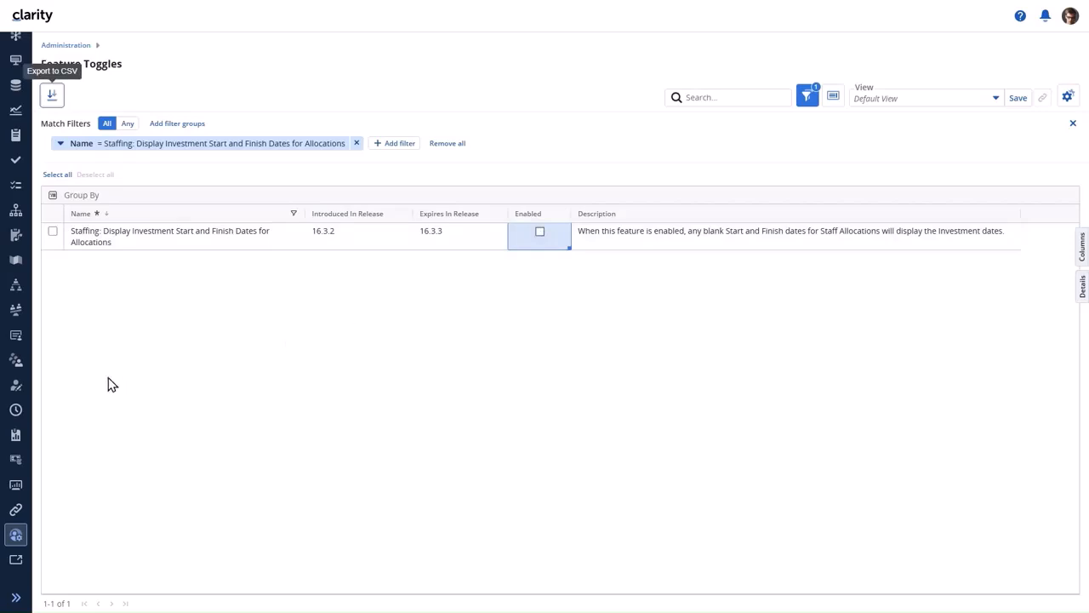
left_click(16, 338)
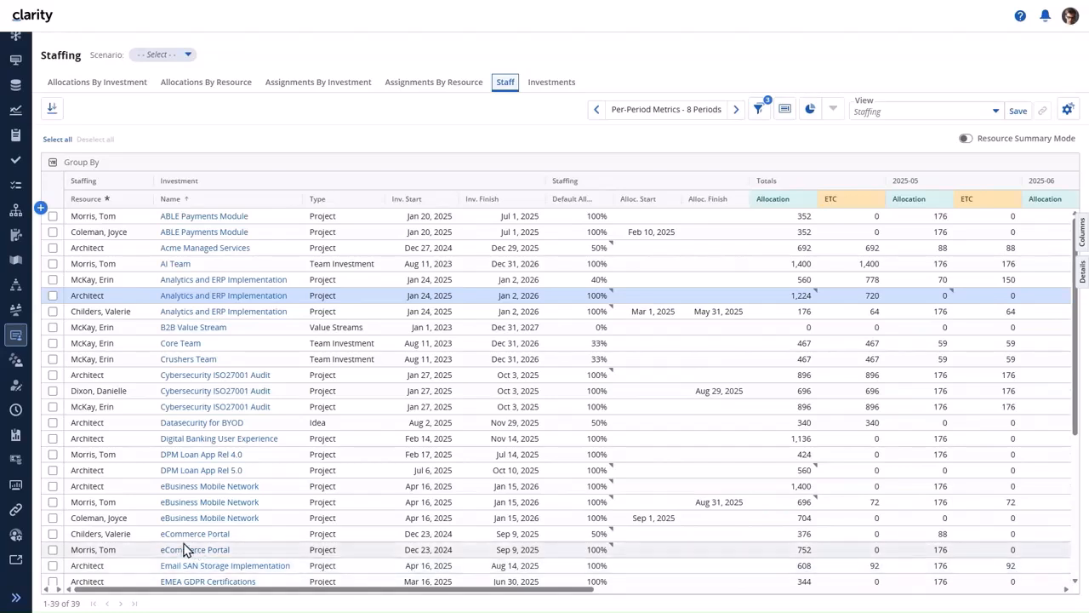
- Enable the feature toggle "Staffing: Display Investment Start and Finish Dates for Allocations" and return to the Staff grid
left_click(15, 539)
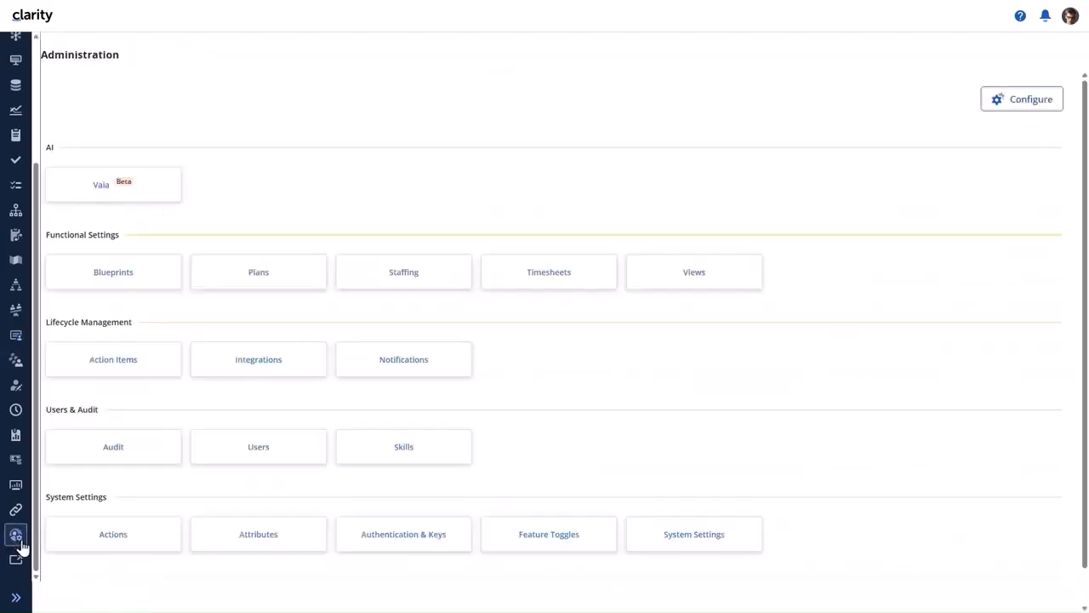
left_click(540, 536)
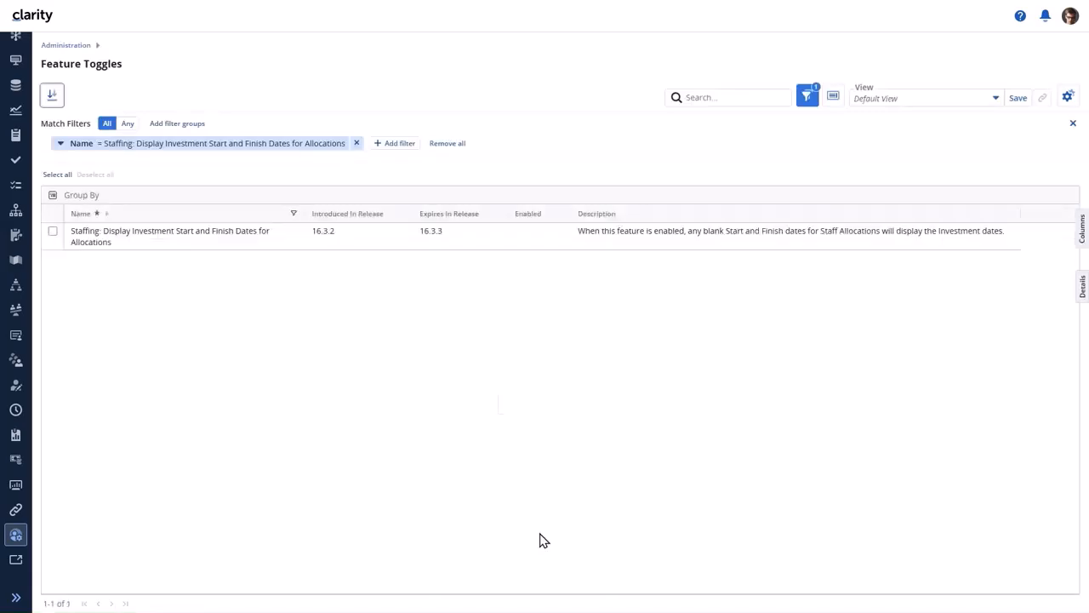
left_click(539, 240)
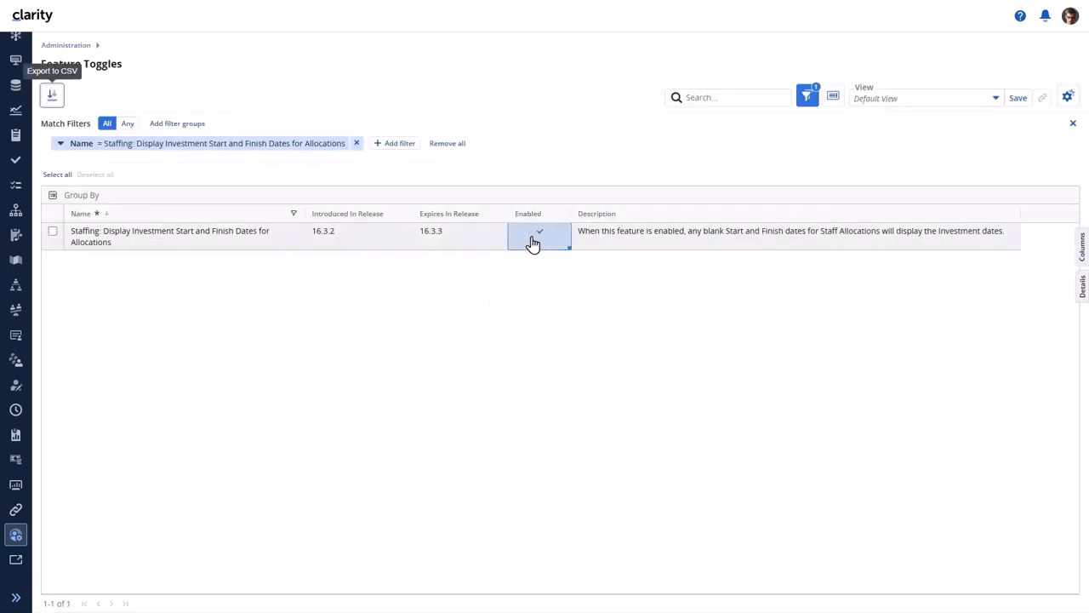
left_click(12, 342)
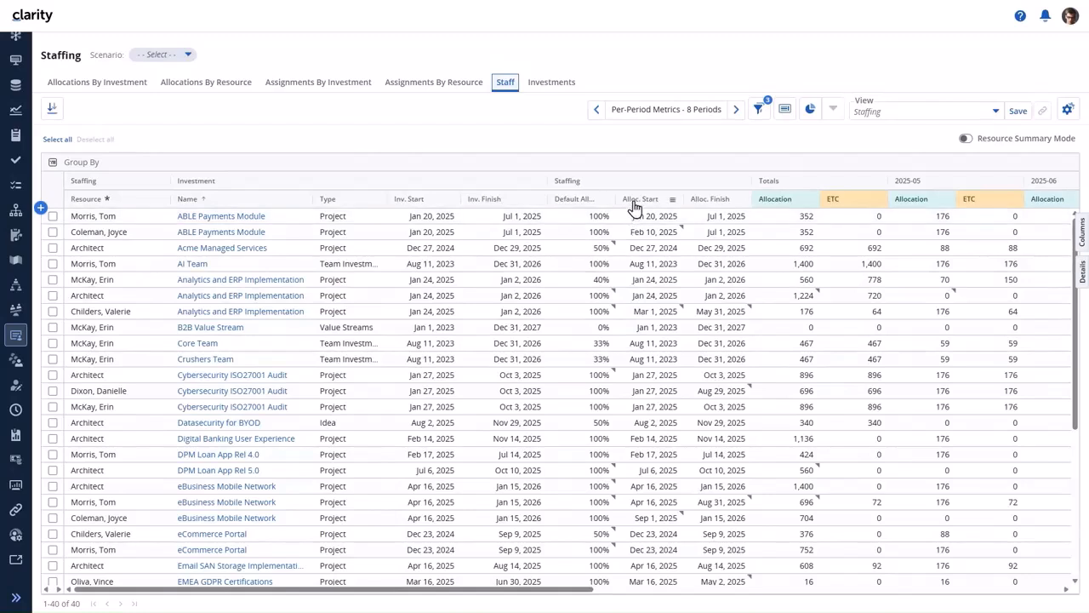
- Group the Staff grid by Alloc. Start and look into the 2025-04 and 2025-07 groups, leaving only 2025-04 expanded
left_click_drag(634, 206, 638, 170)
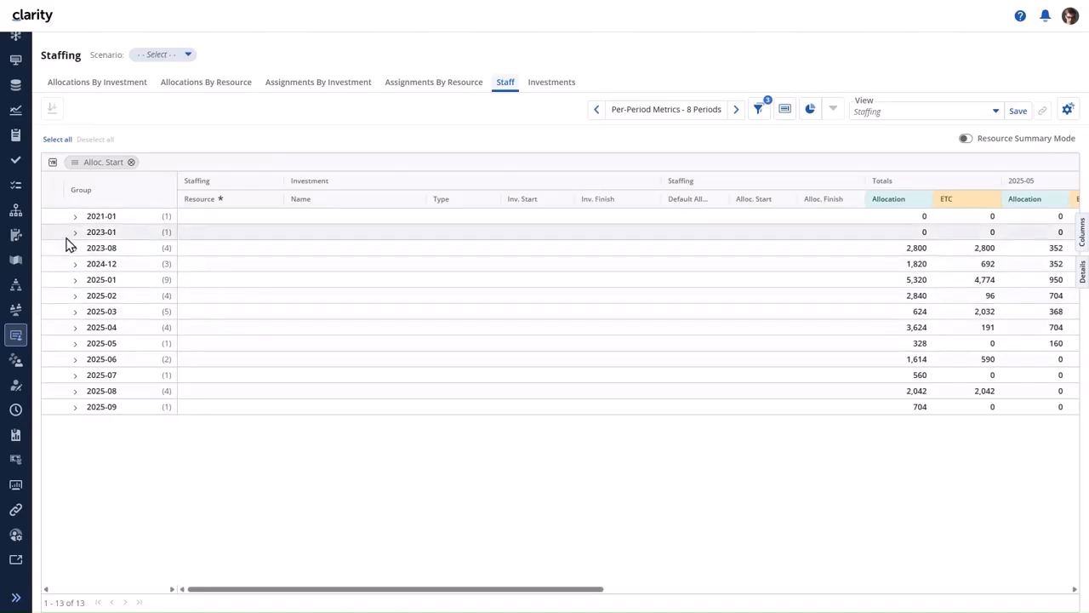
left_click(76, 329)
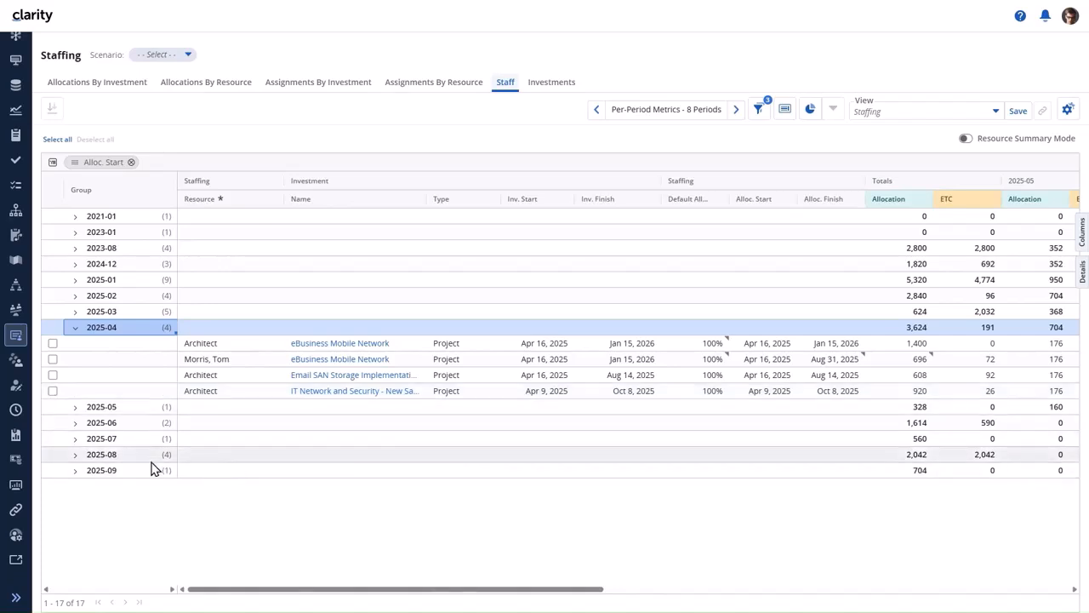
left_click(74, 440)
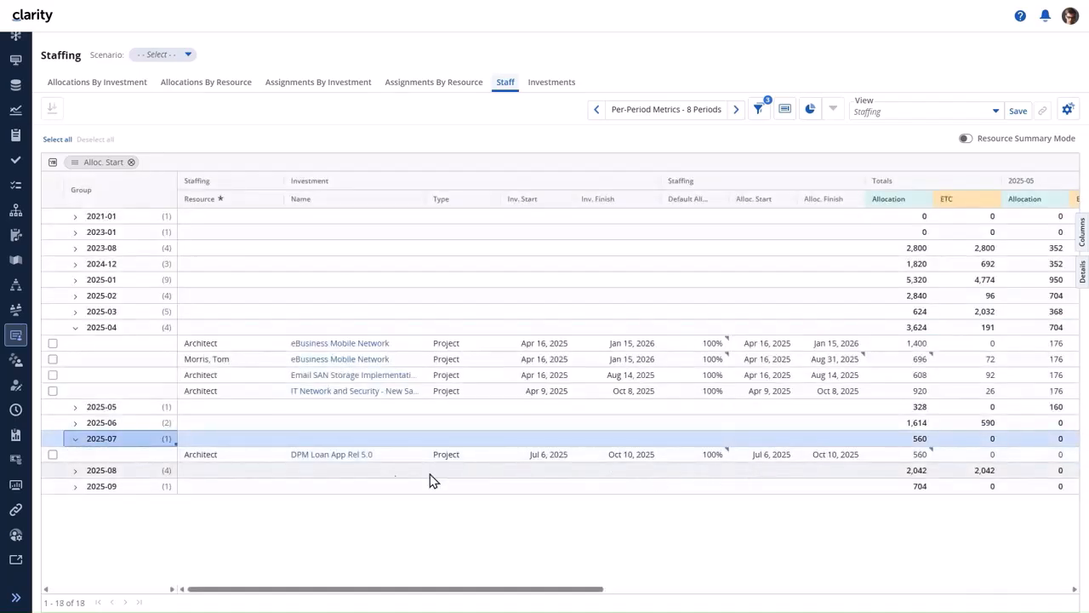
left_click(74, 438)
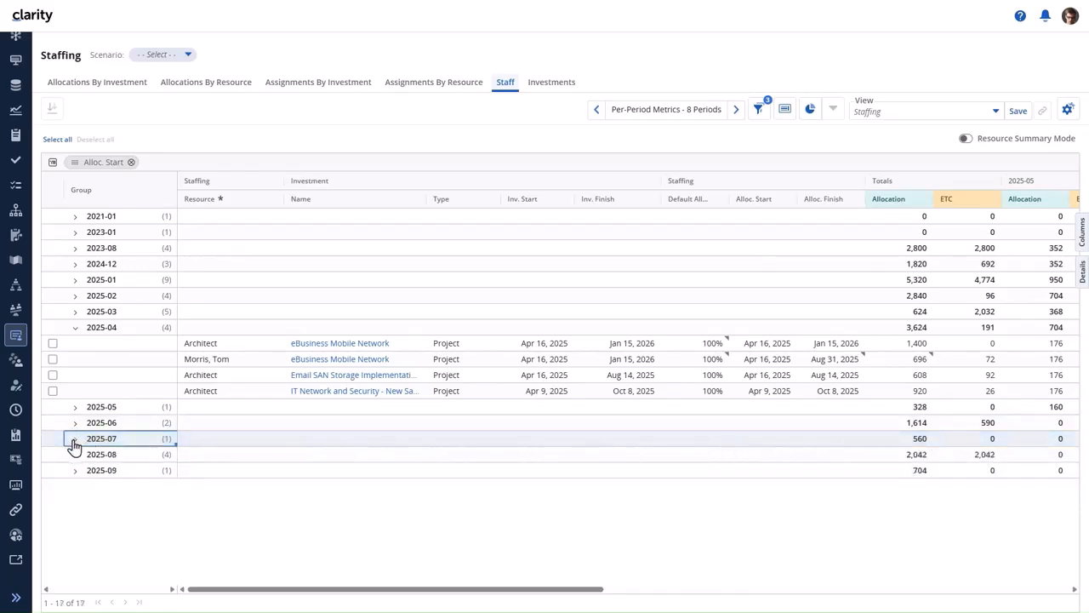
- Collapse the 2025-04 group and add an Alloc. Start filter for dates after Apr 30, 2025 to the Staff grid
left_click(74, 329)
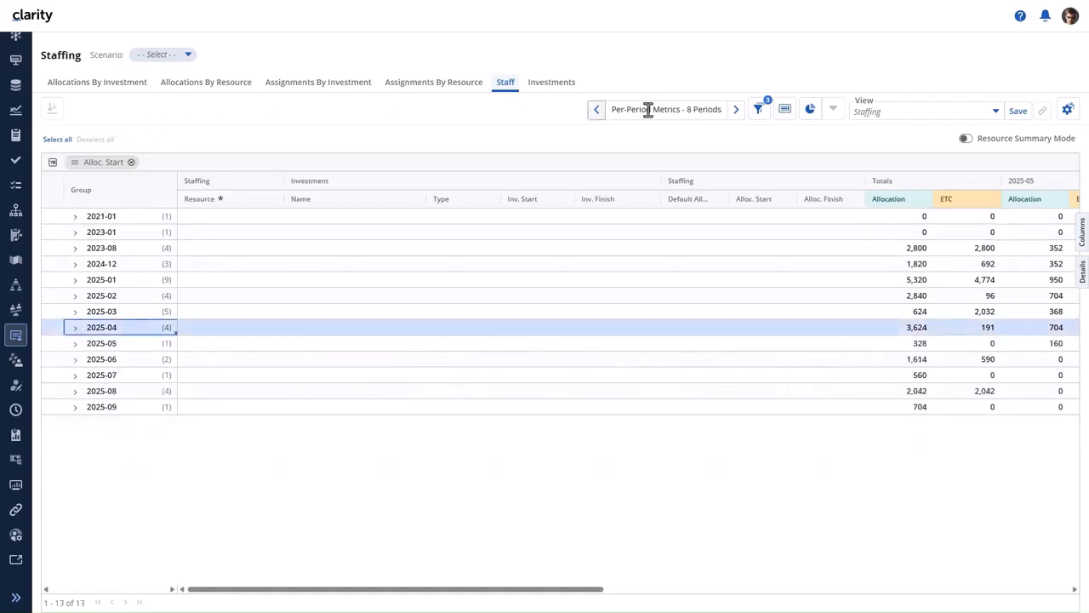
left_click(756, 110)
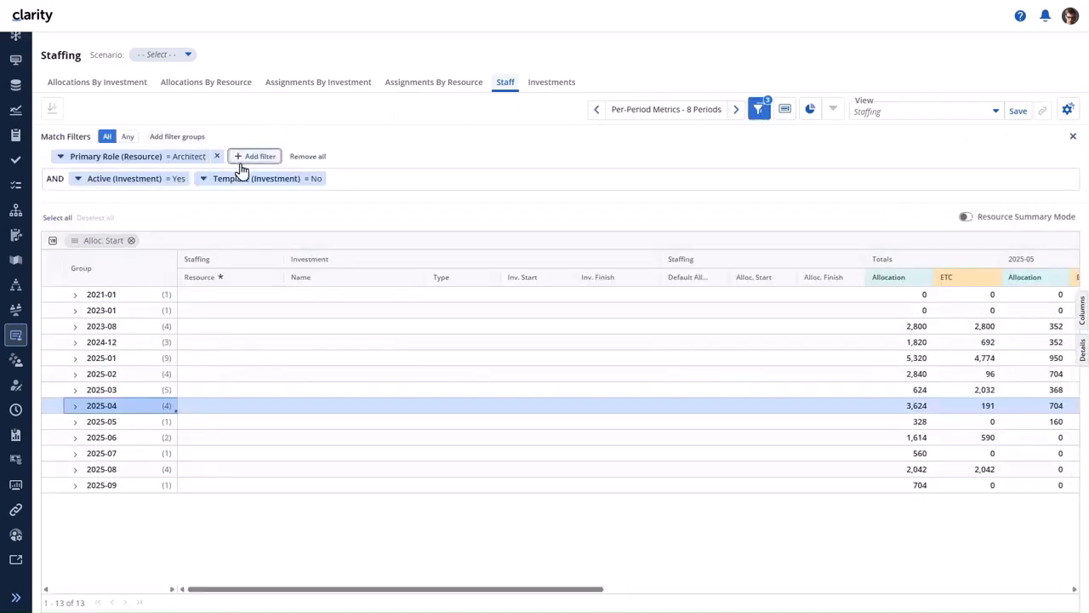
left_click(252, 158)
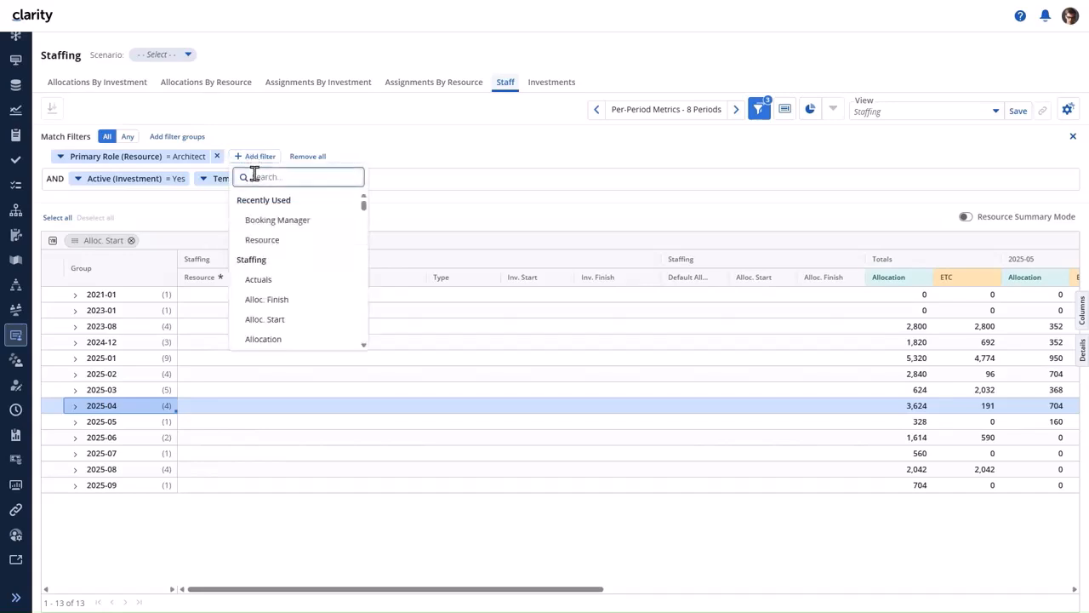
type("start")
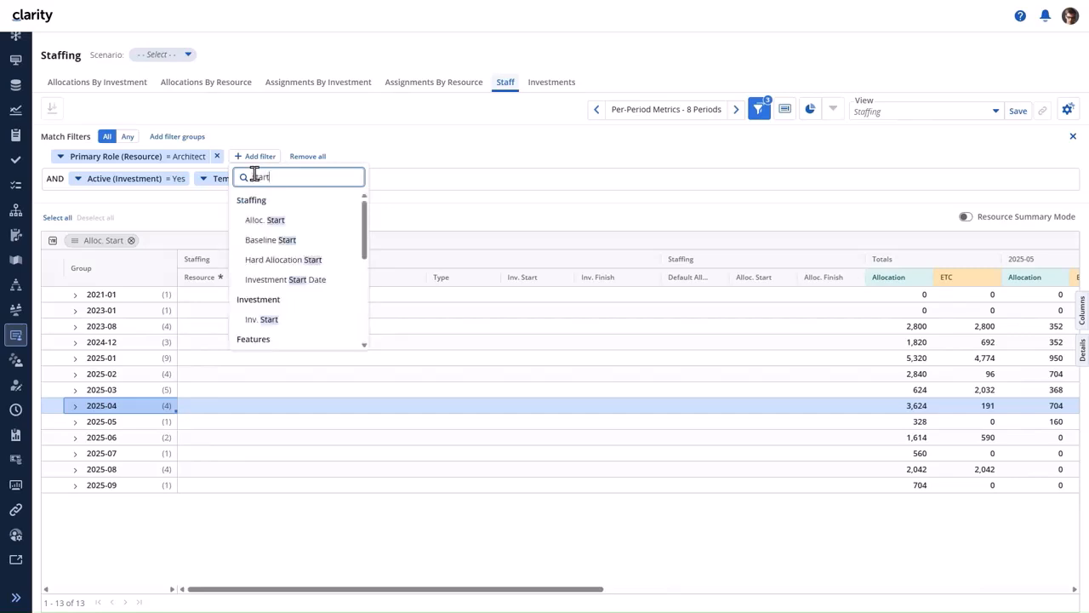
left_click(270, 222)
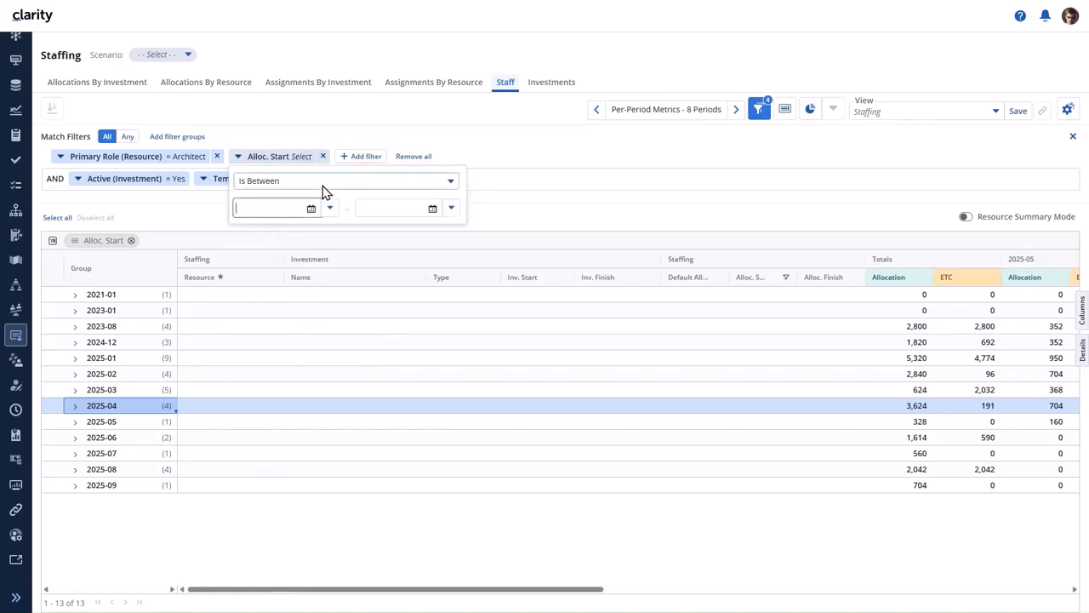
left_click(323, 190)
left_click(287, 304)
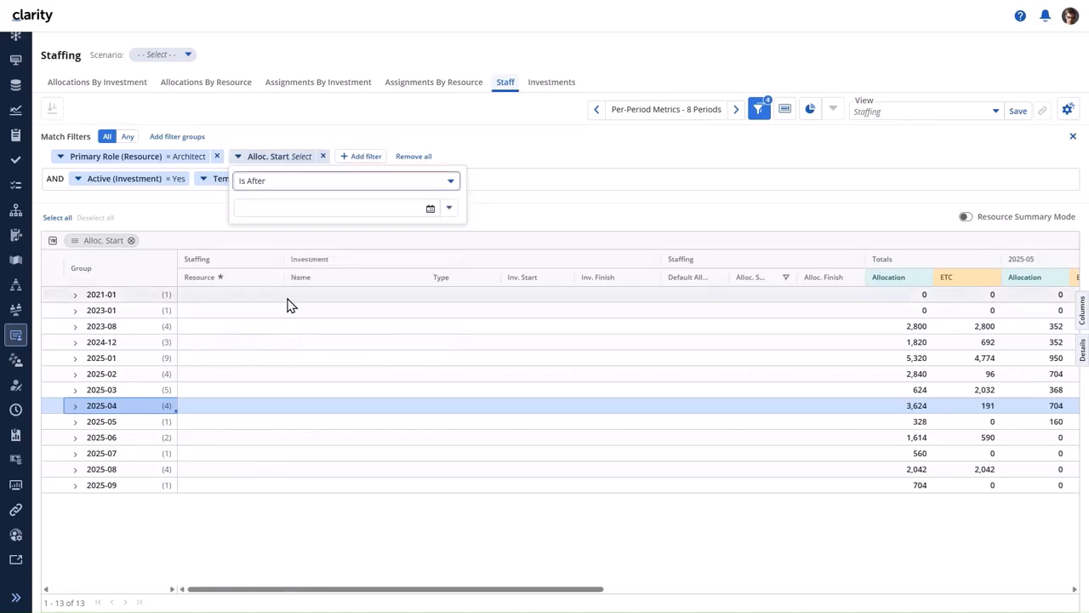
left_click(430, 210)
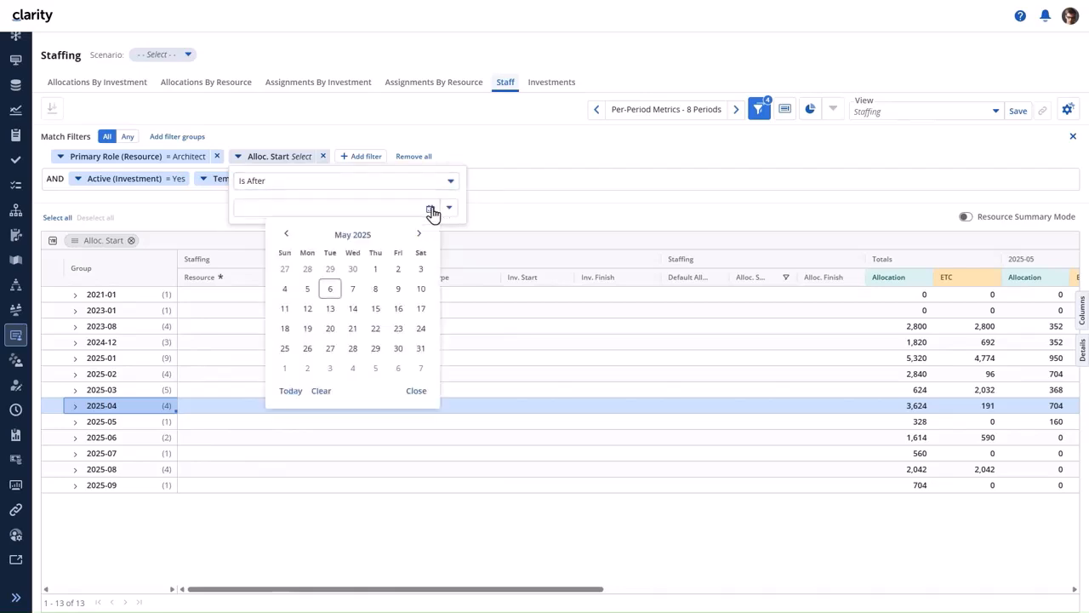
left_click(355, 270)
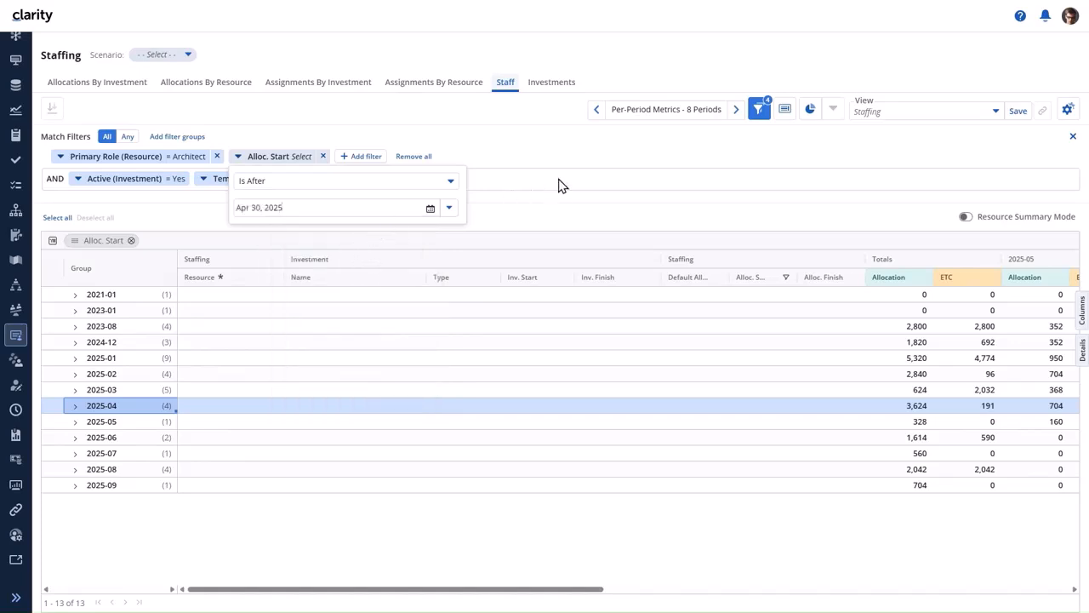
left_click(578, 162)
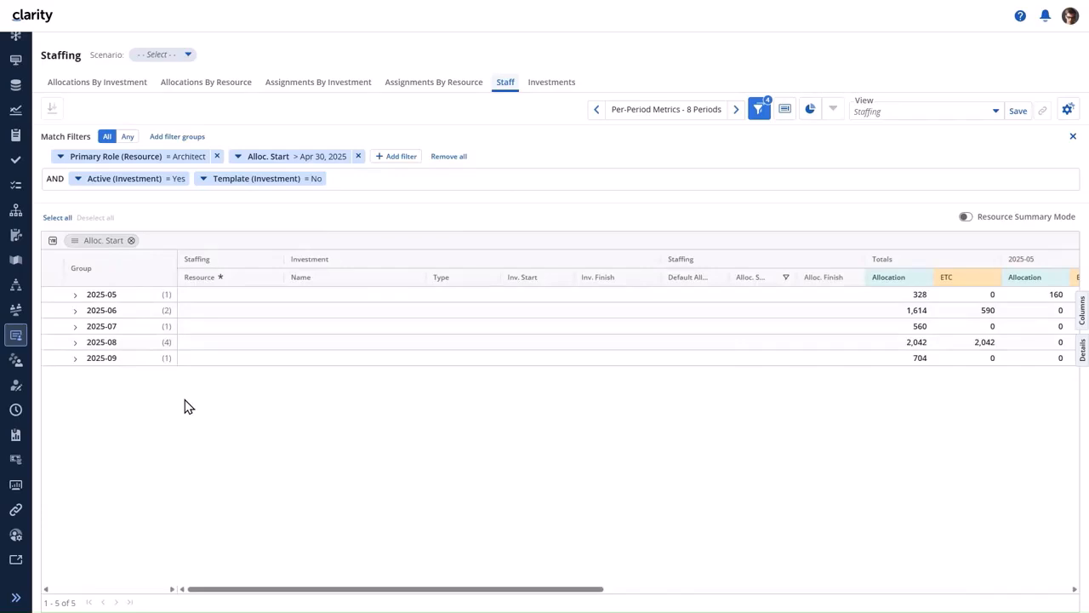
- Expand the 2025-05, 2025-06 and 2025-07 groups to compare their allocation dates with the investment dates
left_click(75, 297)
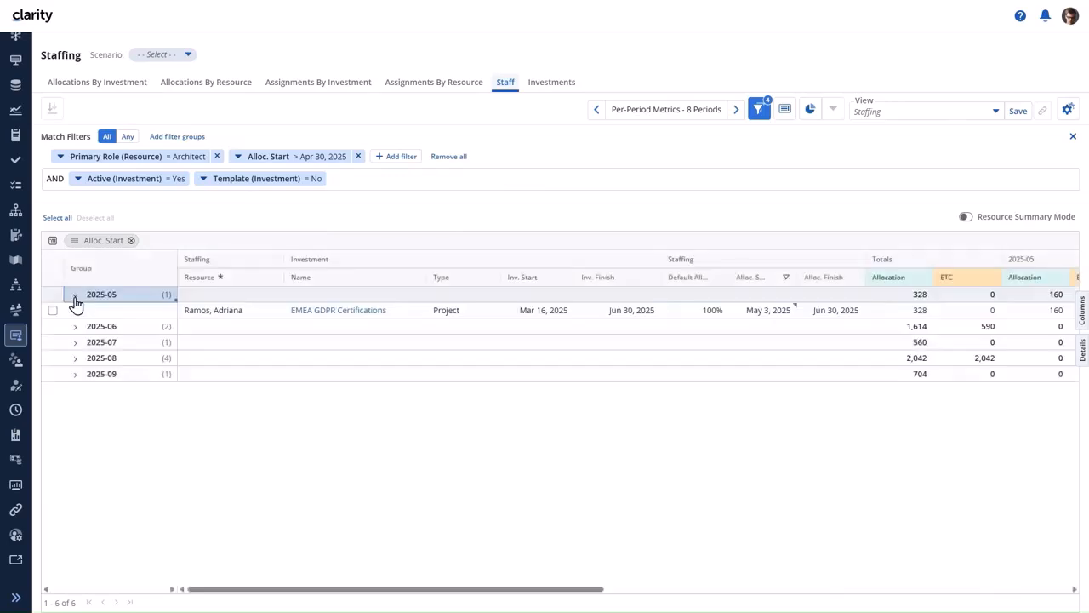
left_click(76, 328)
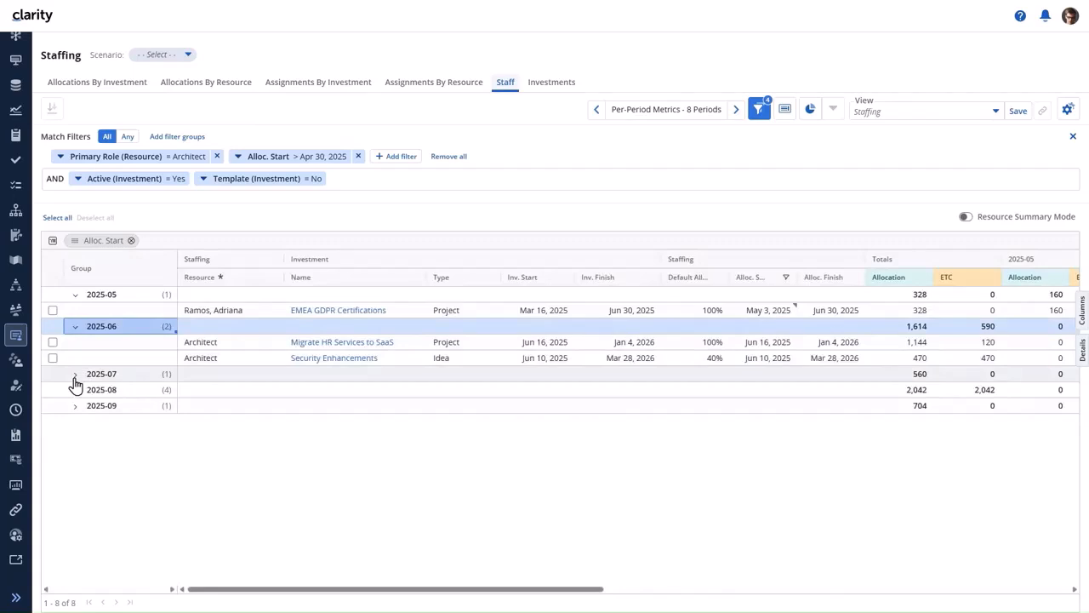
left_click(75, 377)
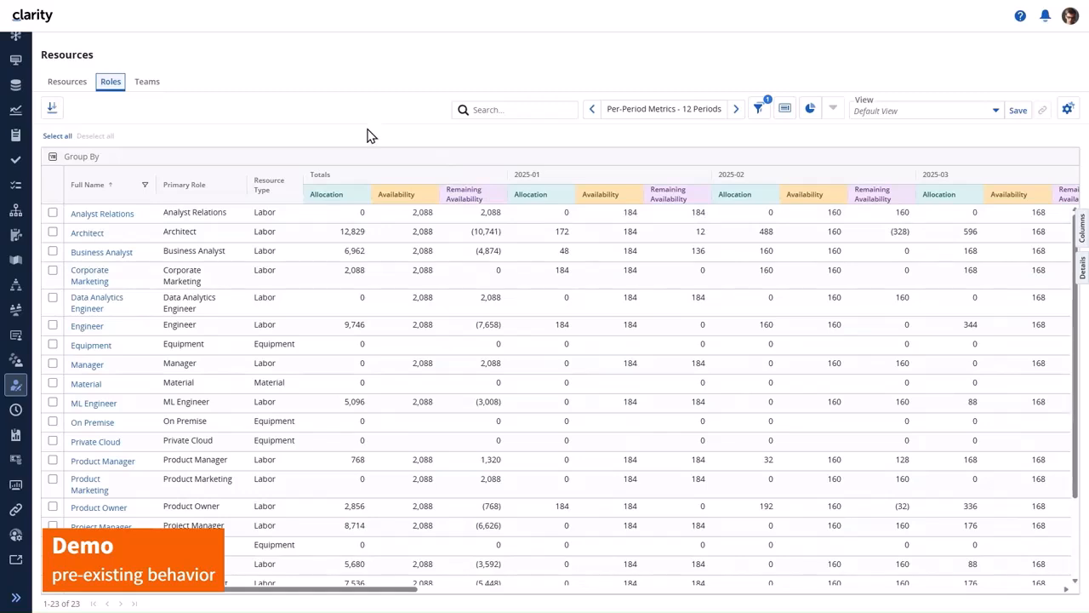
- Examine role availability in the Staff grid and in the Architect breakdown under Resources by Role in Allocations By Resource
left_click(16, 338)
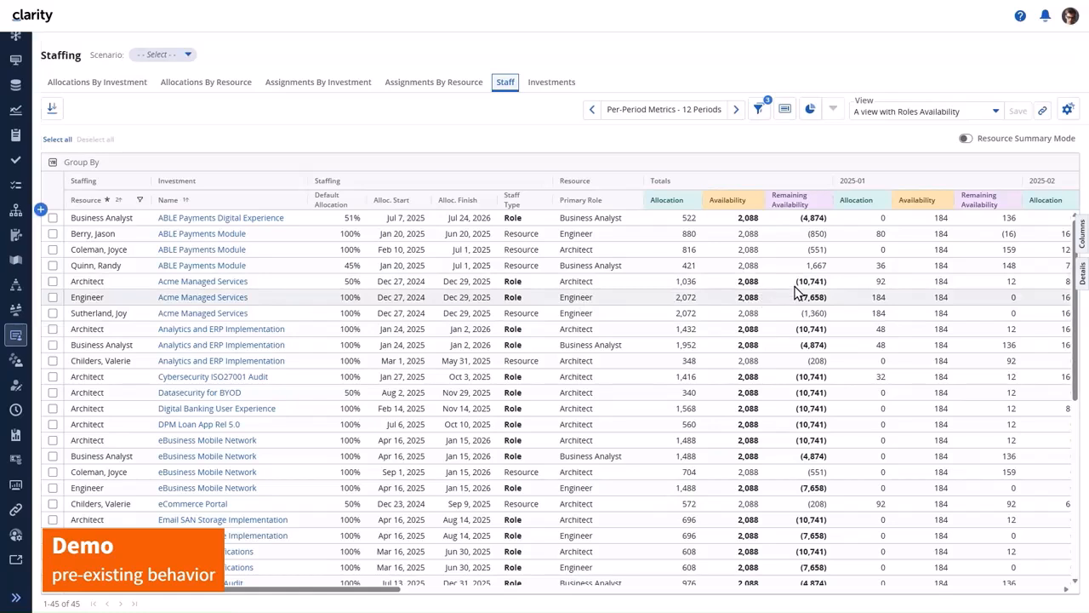
left_click(219, 92)
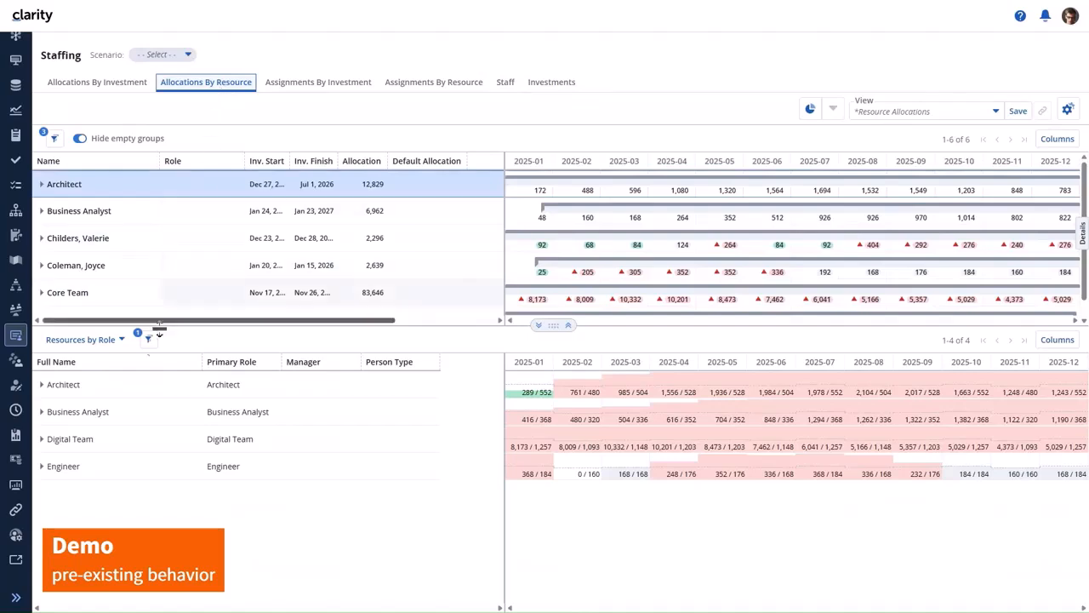
left_click(42, 389)
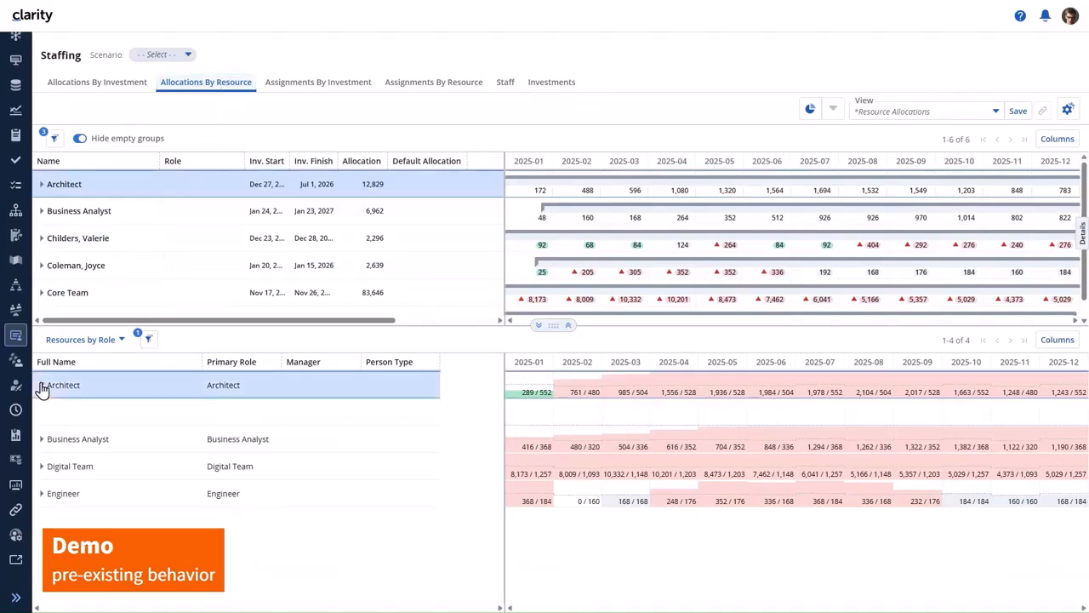
left_click(168, 421)
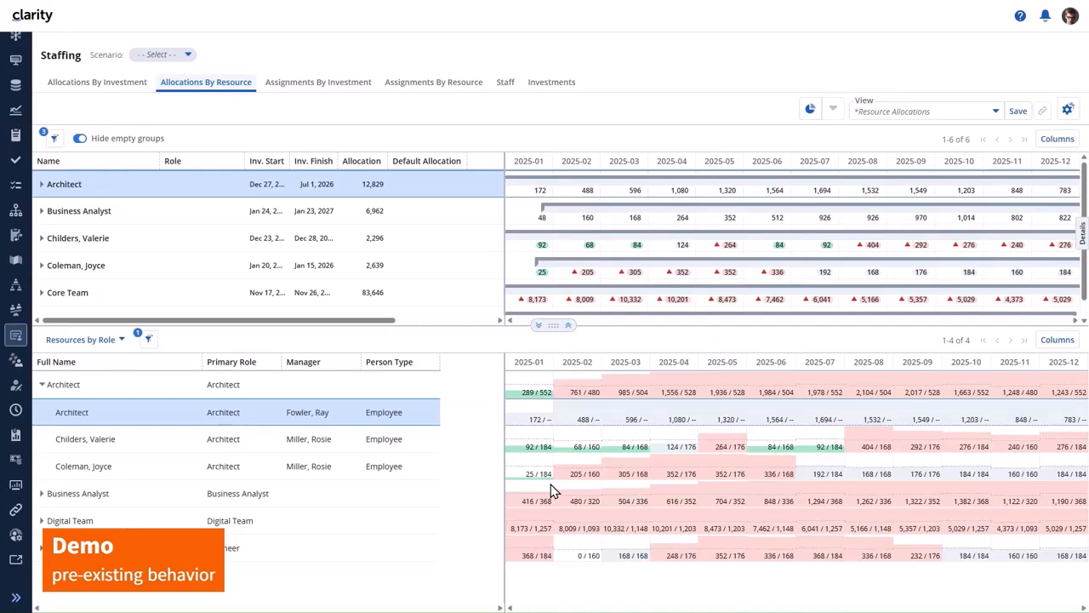
- In Classic Clarity's System Options, disable "Display Availability and Remaining Availability Amounts for Roles" and save the change
left_click(13, 565)
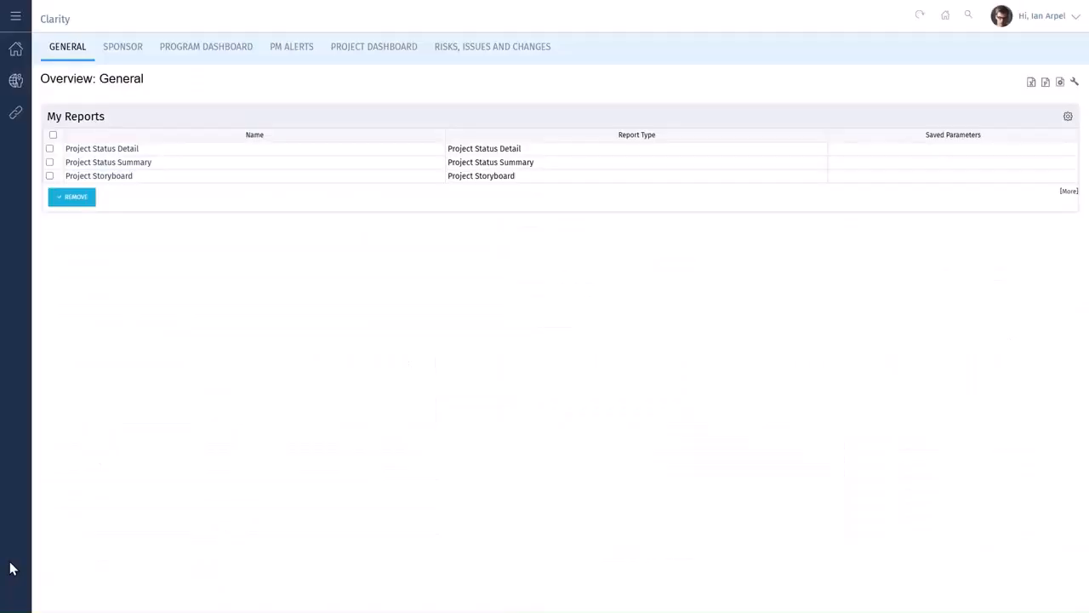
left_click(16, 81)
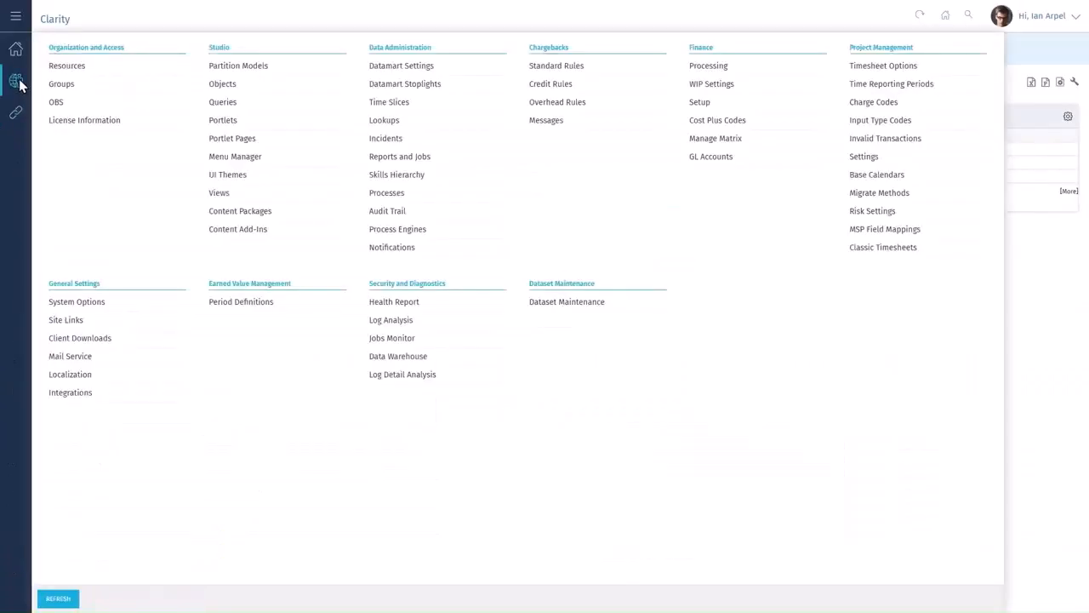
left_click(97, 306)
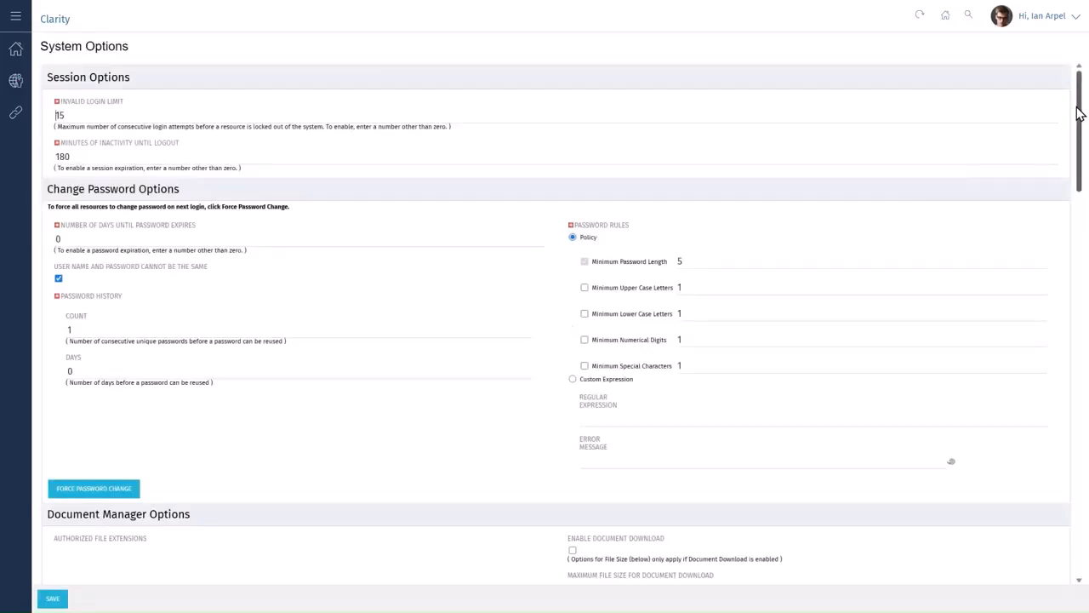
left_click_drag(1078, 109, 1076, 389)
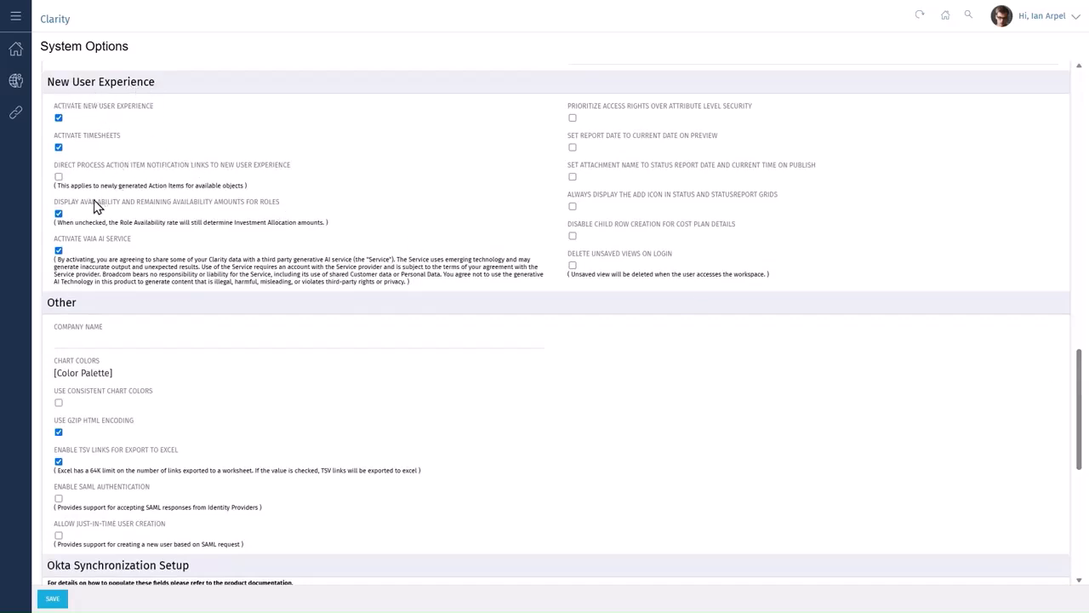
left_click_drag(55, 208, 292, 212)
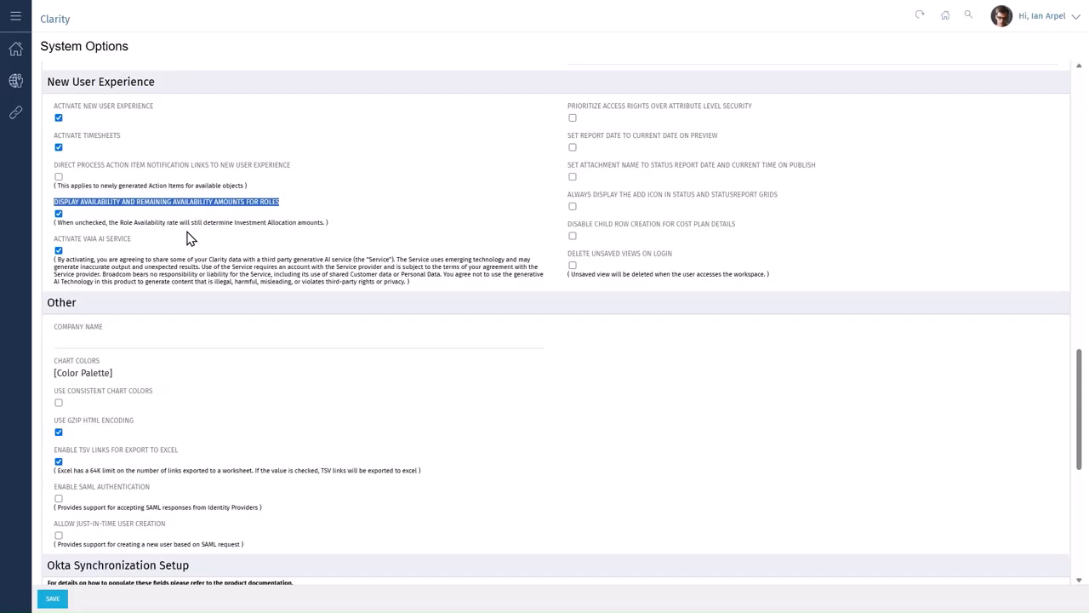
left_click(59, 214)
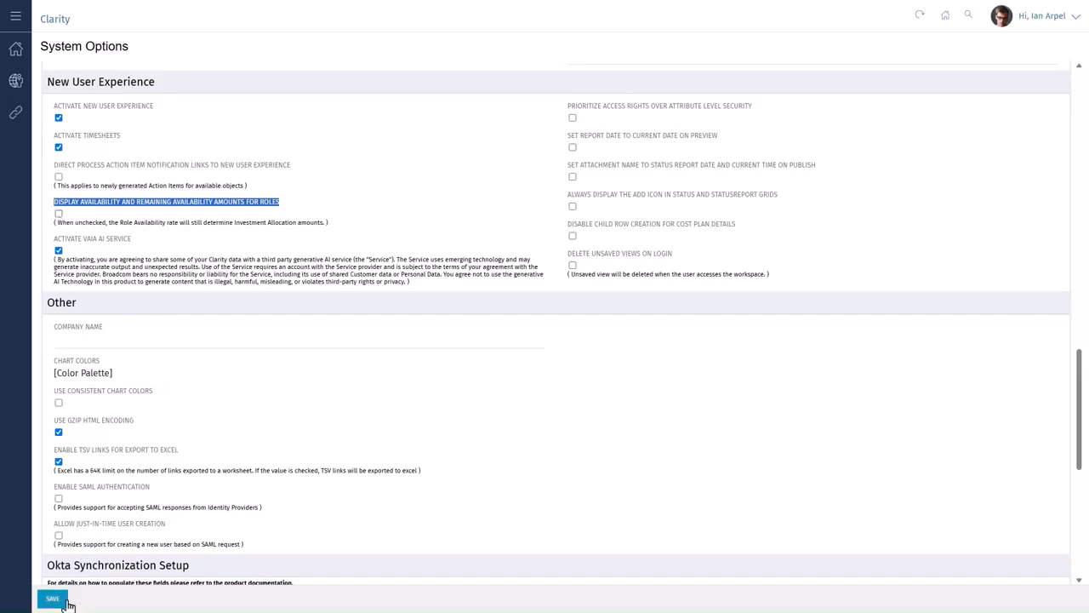
left_click(52, 600)
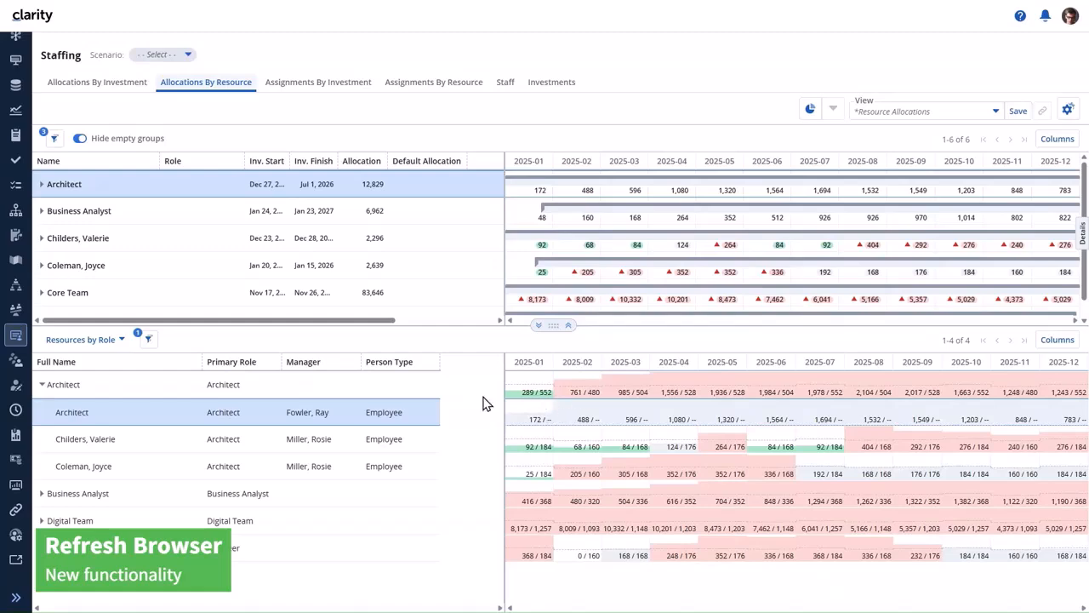
- Reload Staffing and check role availability in the Architect breakdown, the Resources Roles grid and the Staff grid
key("F5")
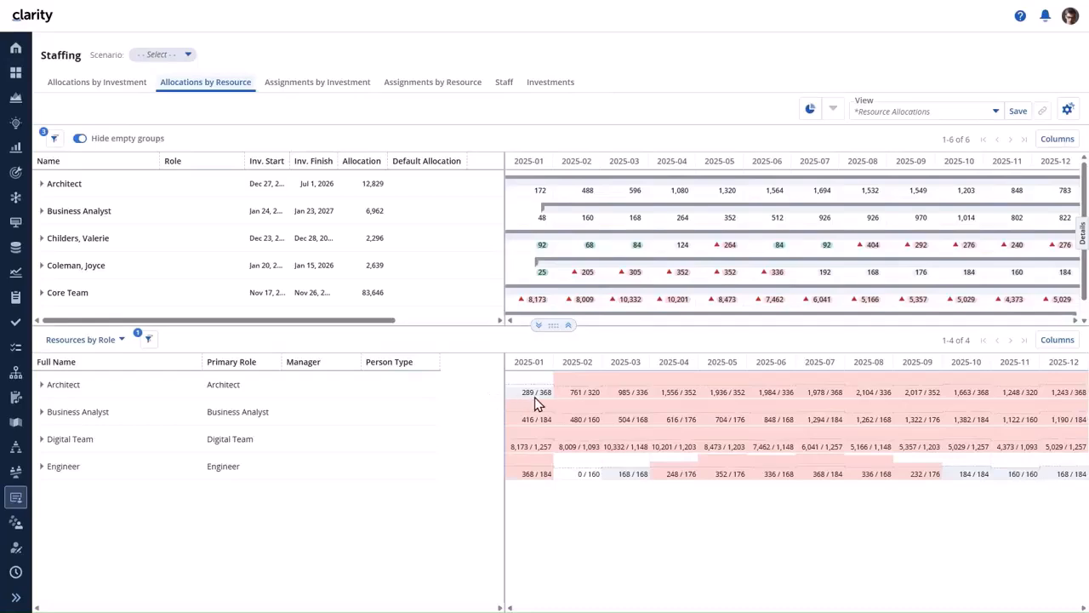
left_click(42, 386)
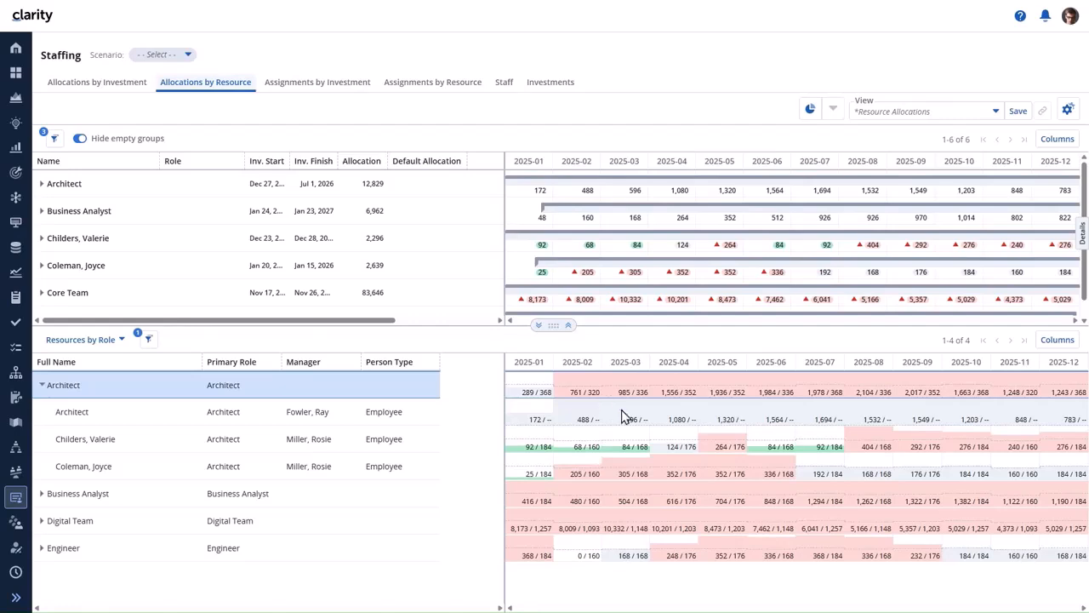
left_click(16, 547)
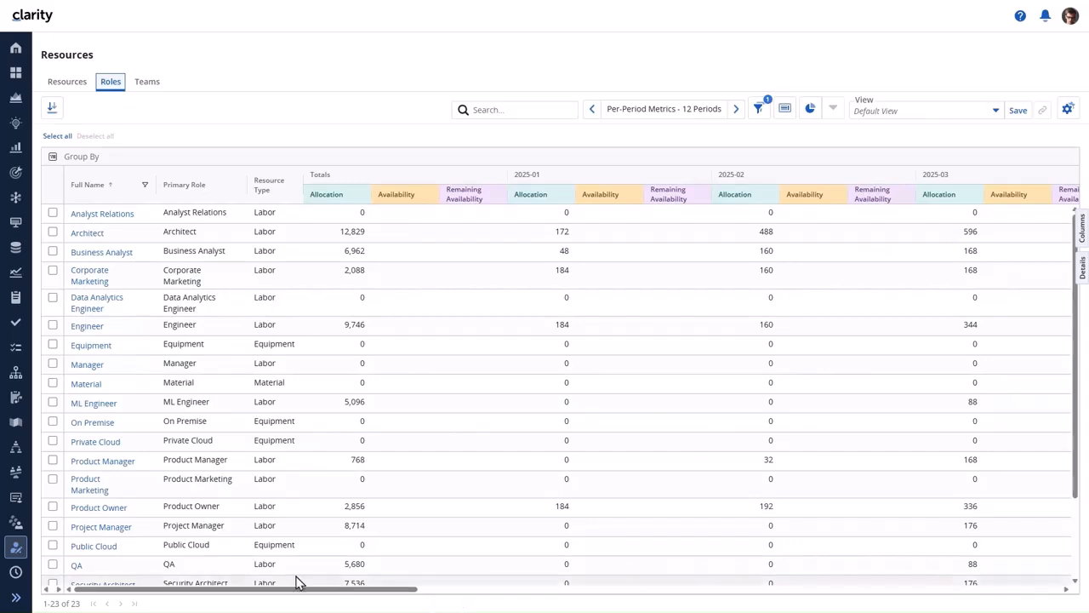
left_click(14, 499)
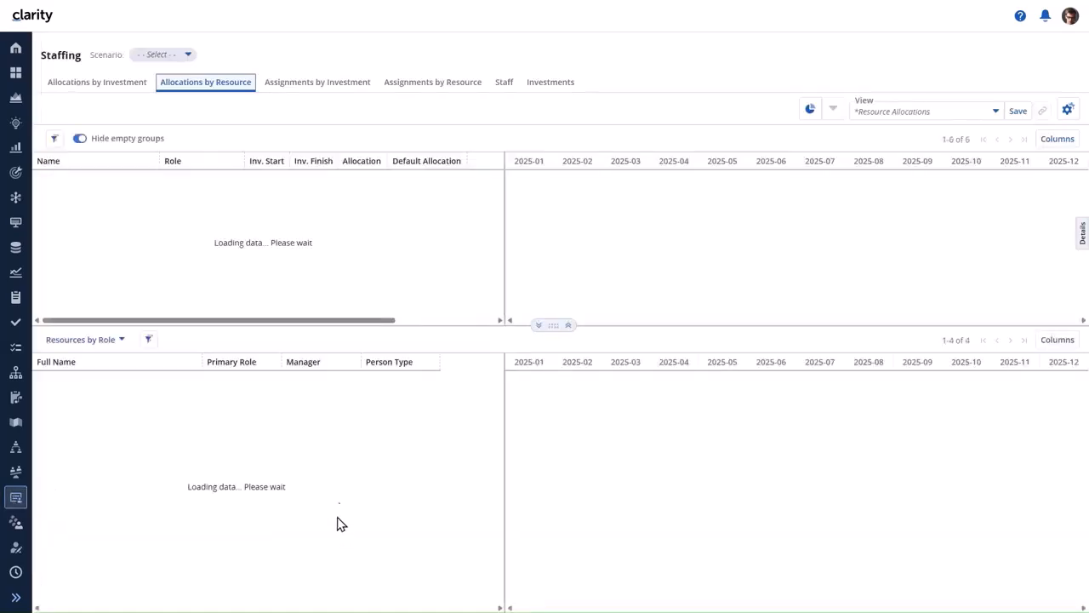
left_click(502, 83)
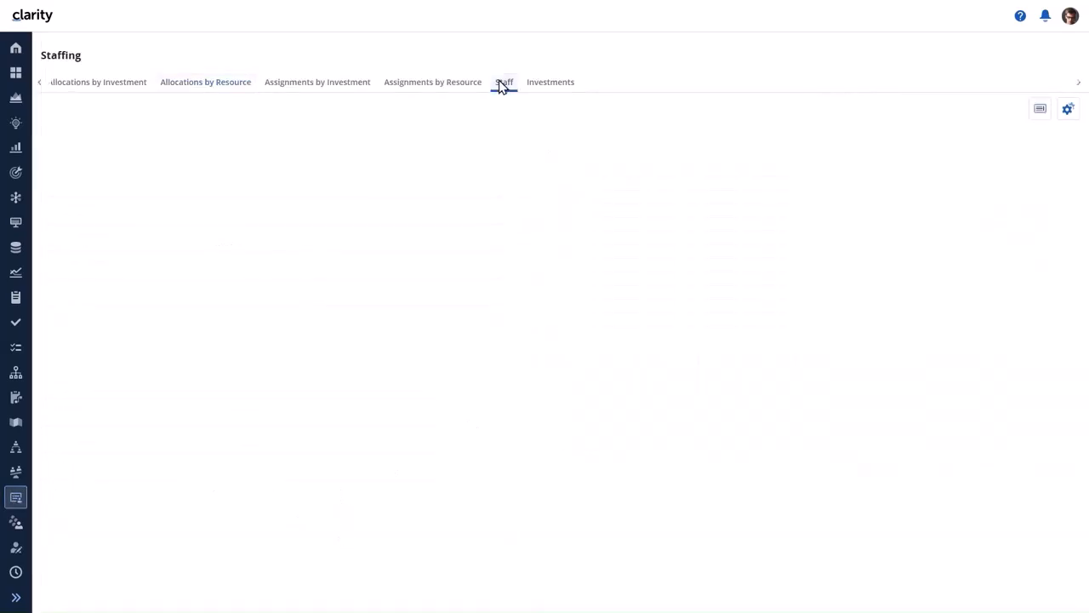
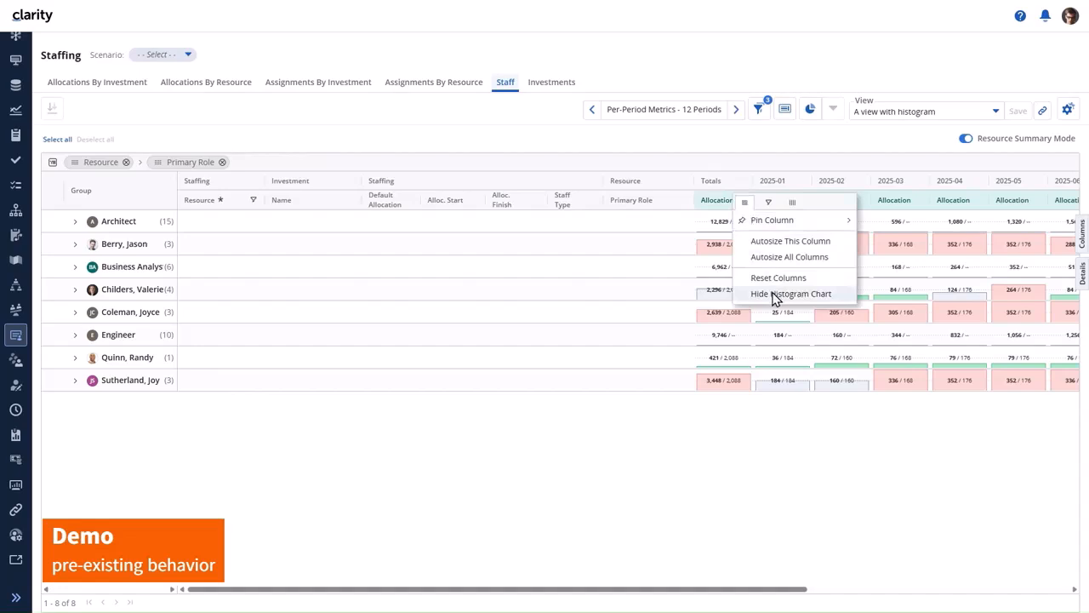
- Hide and reshow the Allocation histogram chart, and try to move the Primary Role grouping ahead of Resource
left_click(774, 294)
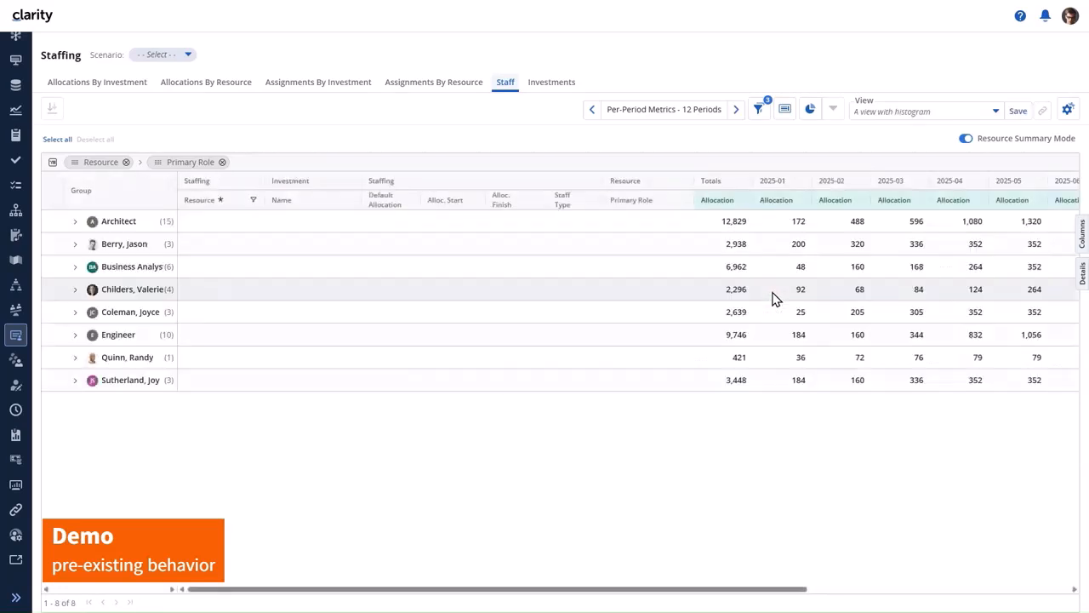
left_click(741, 203)
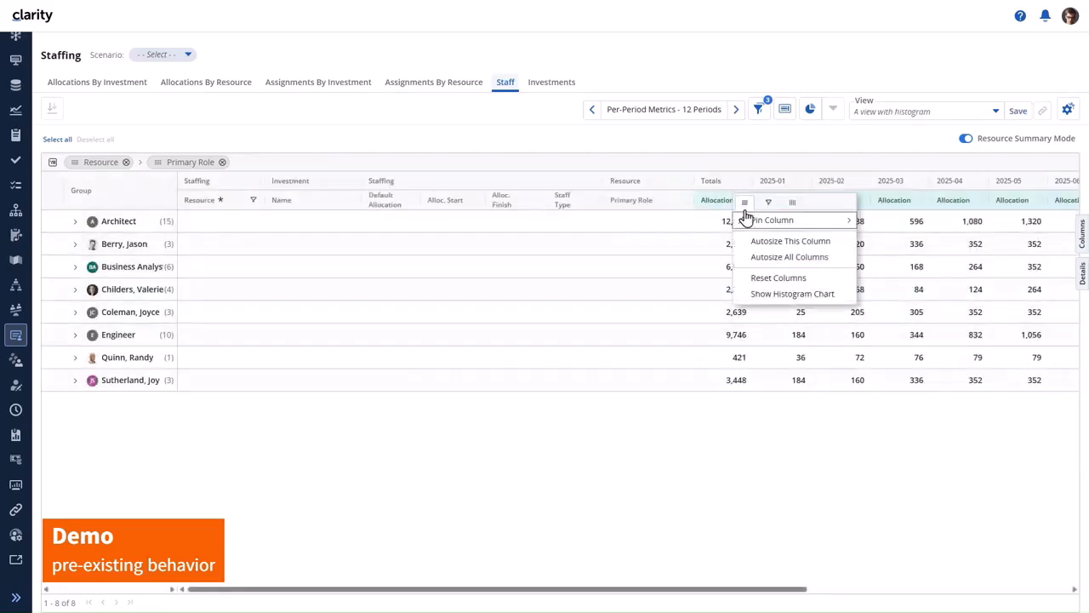
left_click(768, 296)
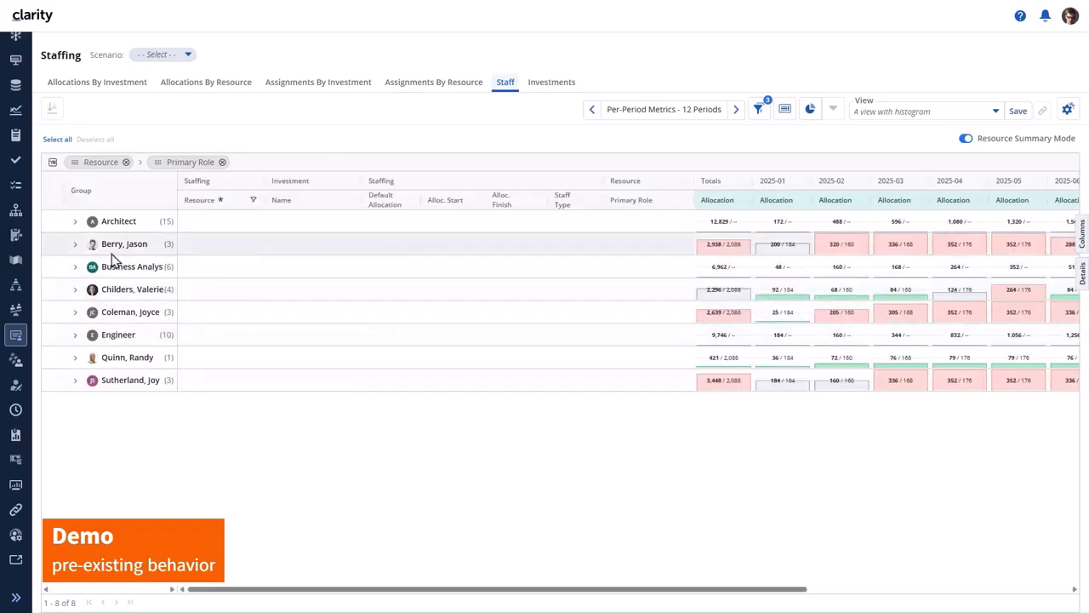
left_click_drag(156, 162, 85, 167)
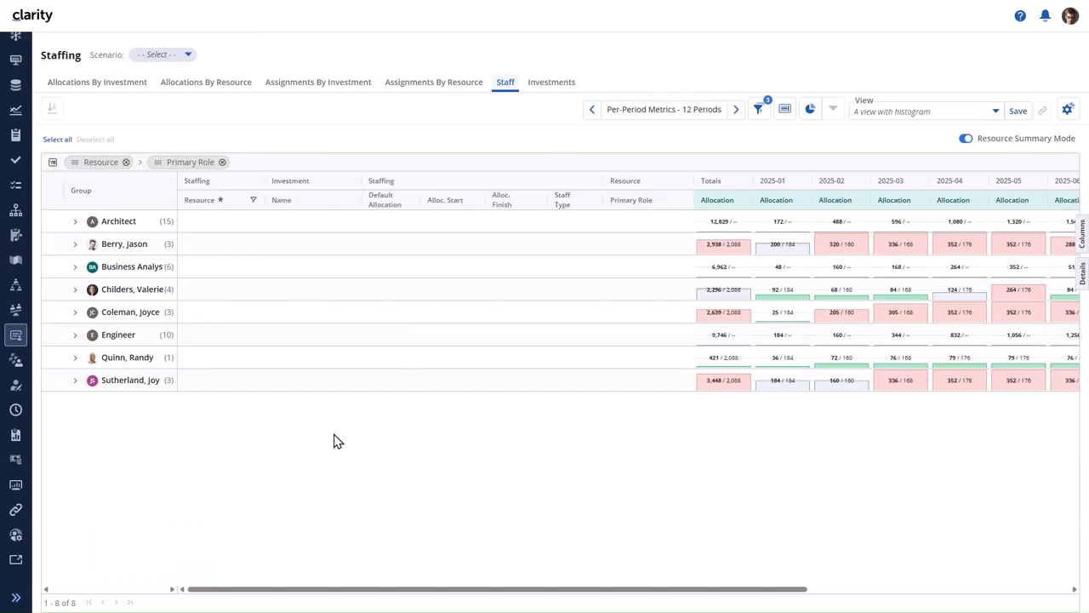
- In Administration's Feature Toggles, enable "Staffing: Additional Group By and Histogram Options in Resource Summary Mode"
left_click(17, 536)
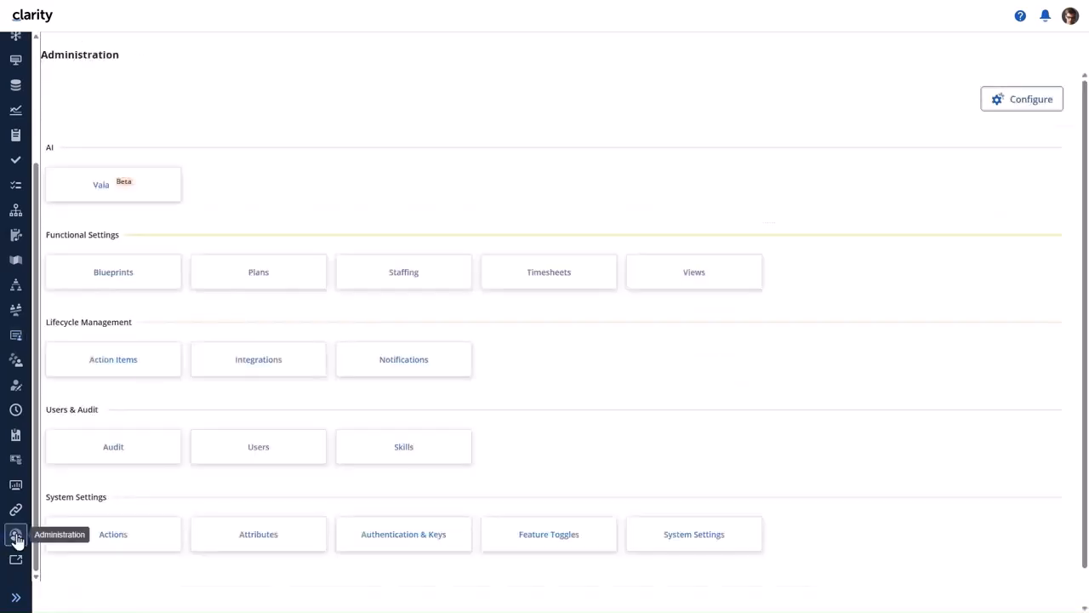
left_click(518, 540)
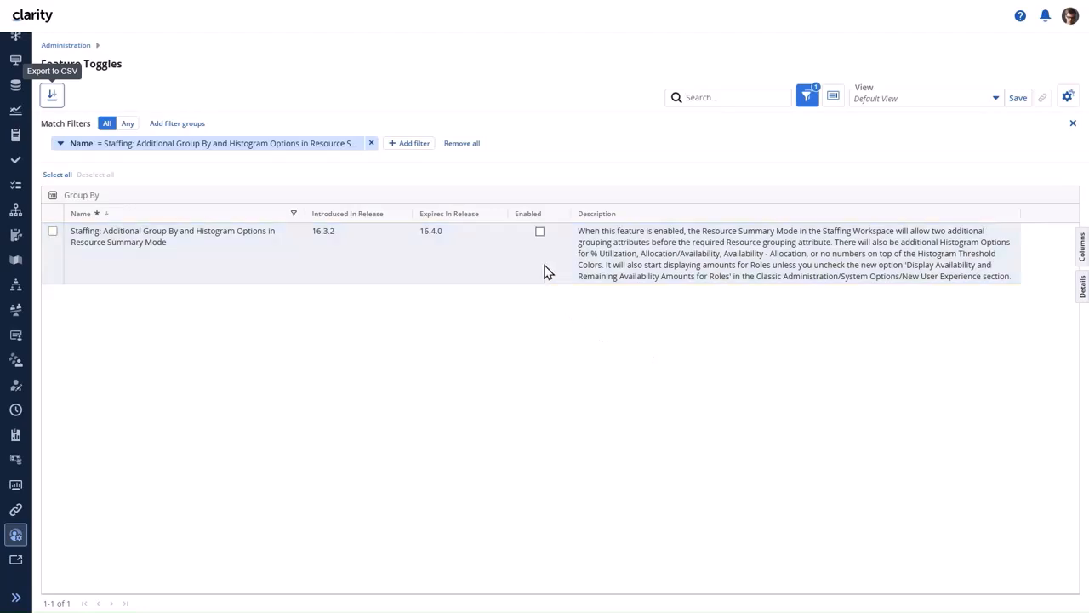
left_click(538, 235)
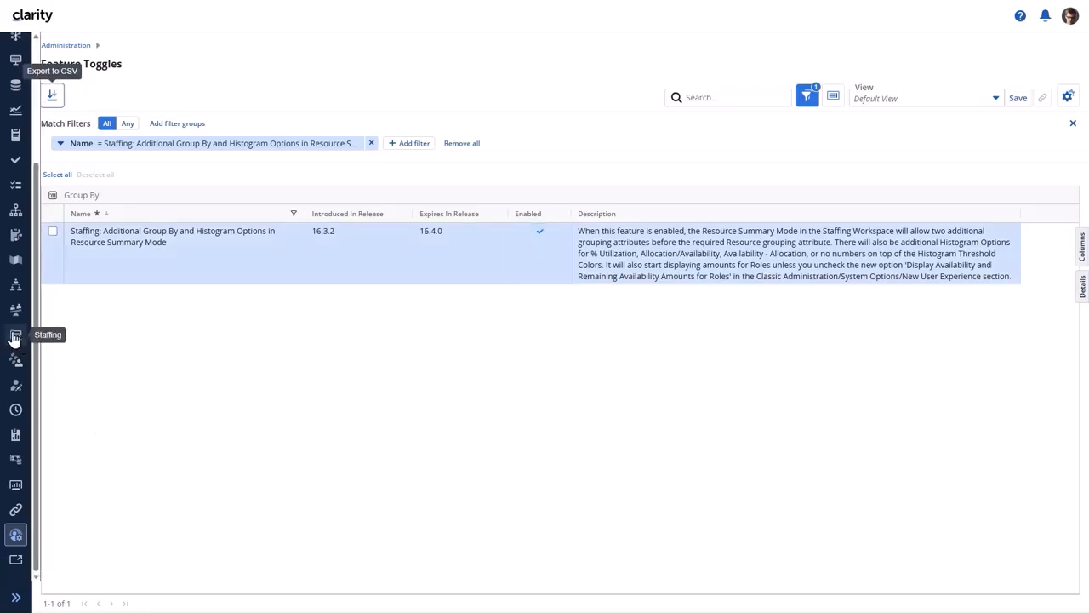
- Return to Staffing, move the Primary Role grouping ahead of Resource in the Staff grid, and expand the Architect group
left_click(15, 336)
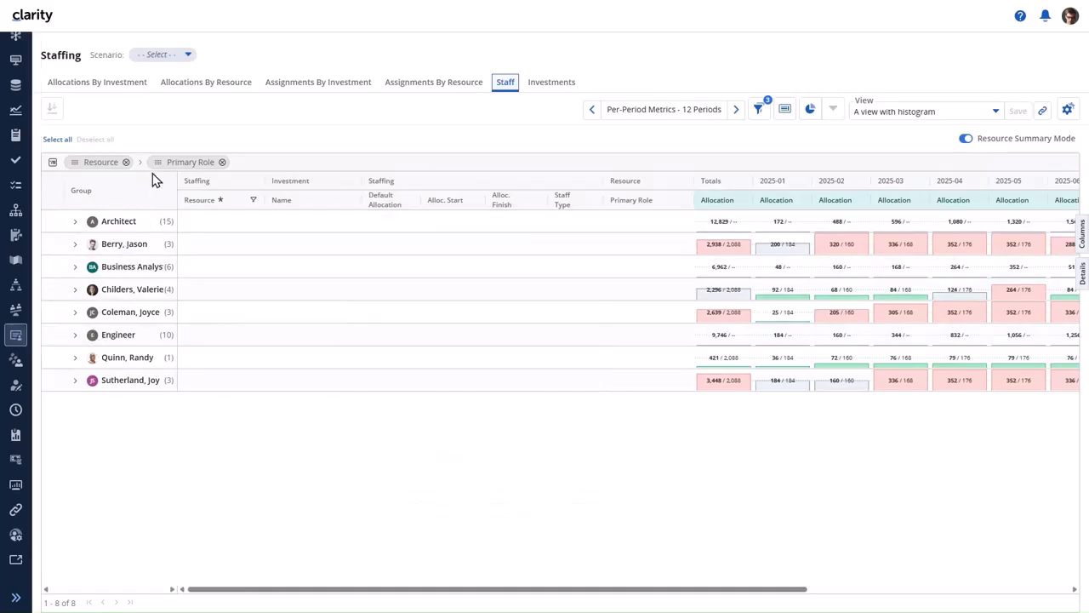
left_click_drag(152, 162, 88, 165)
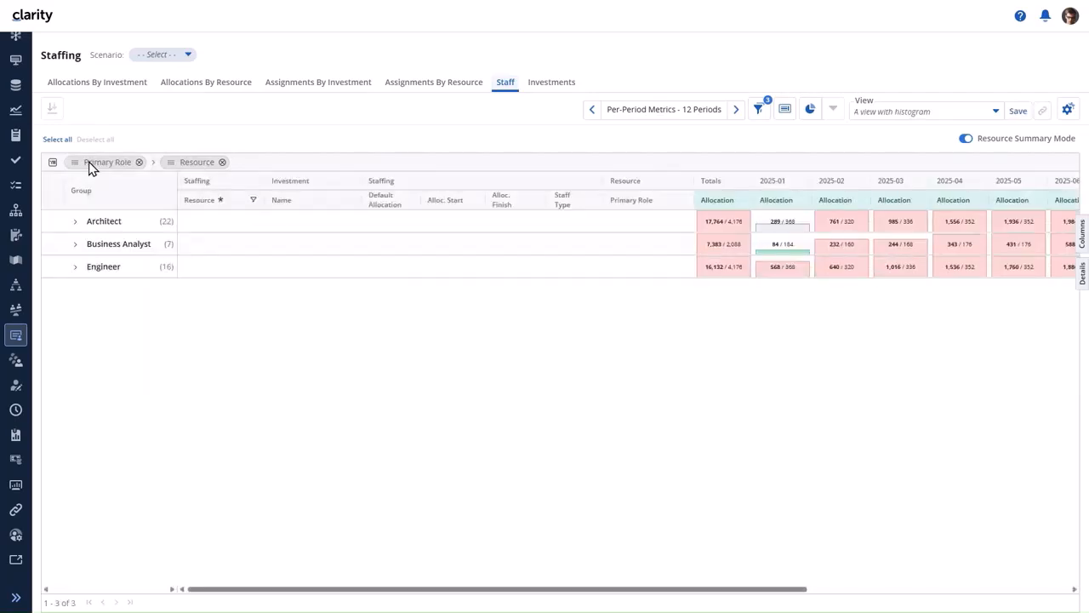
left_click(76, 223)
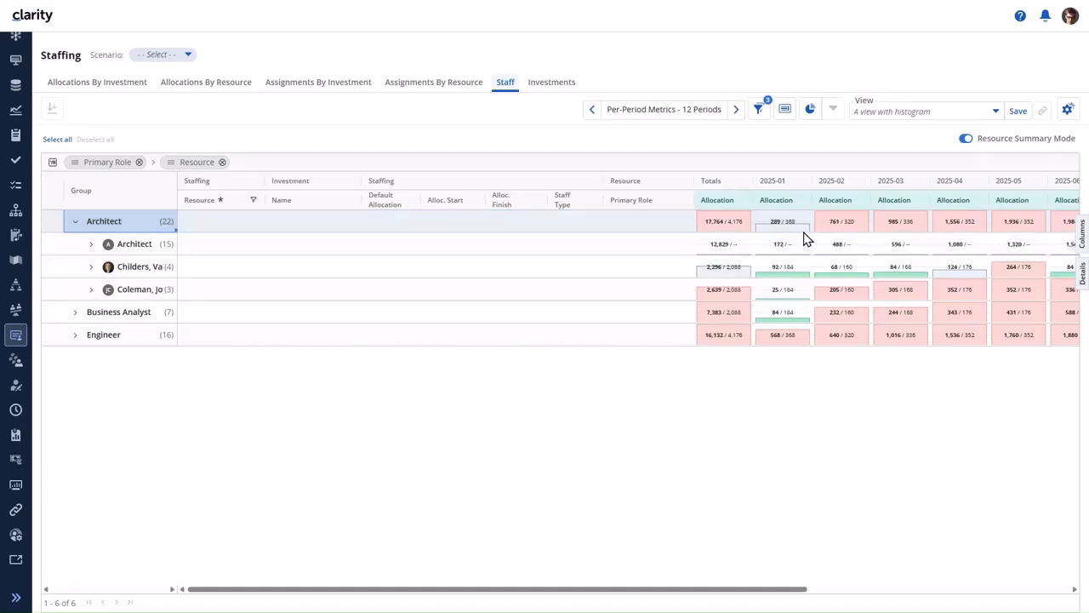
- Set Numbers in Histogram to None for the Totals Allocation column and expand the Architect group again
left_click(744, 202)
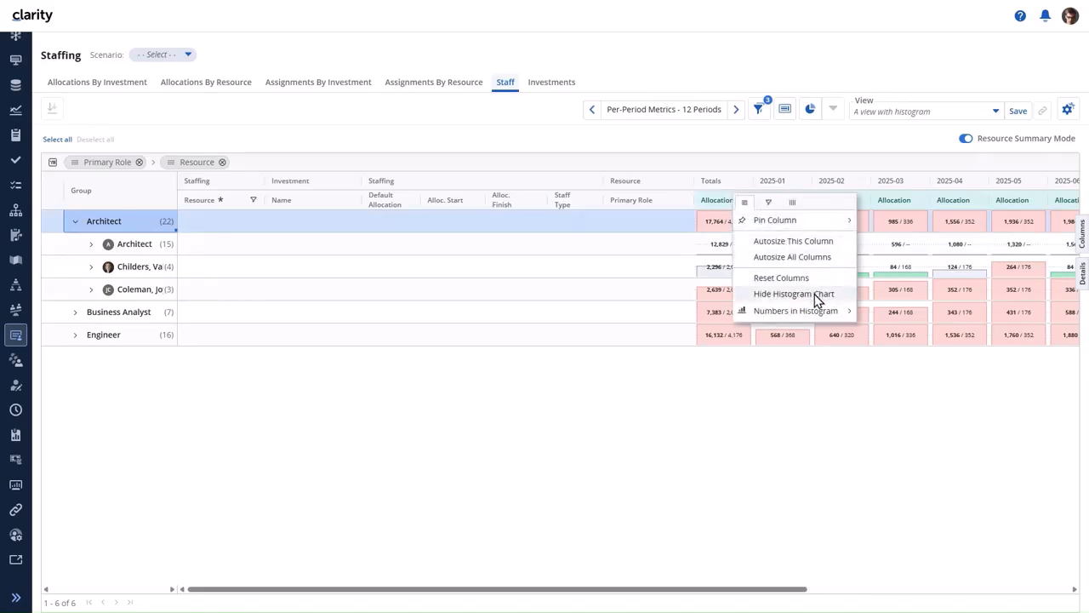
mouse_move(825, 317)
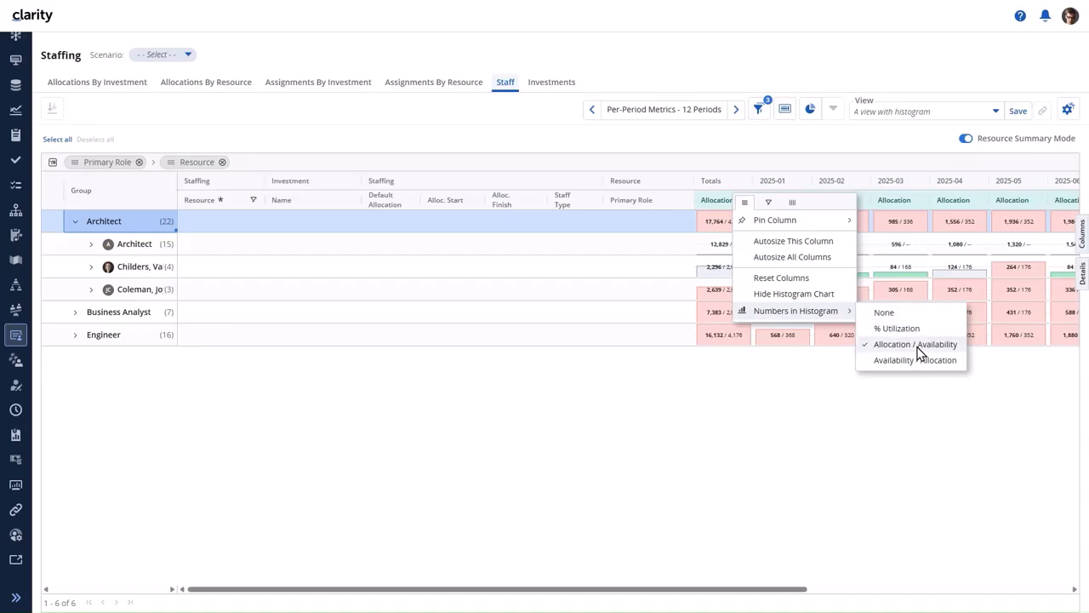
left_click(922, 313)
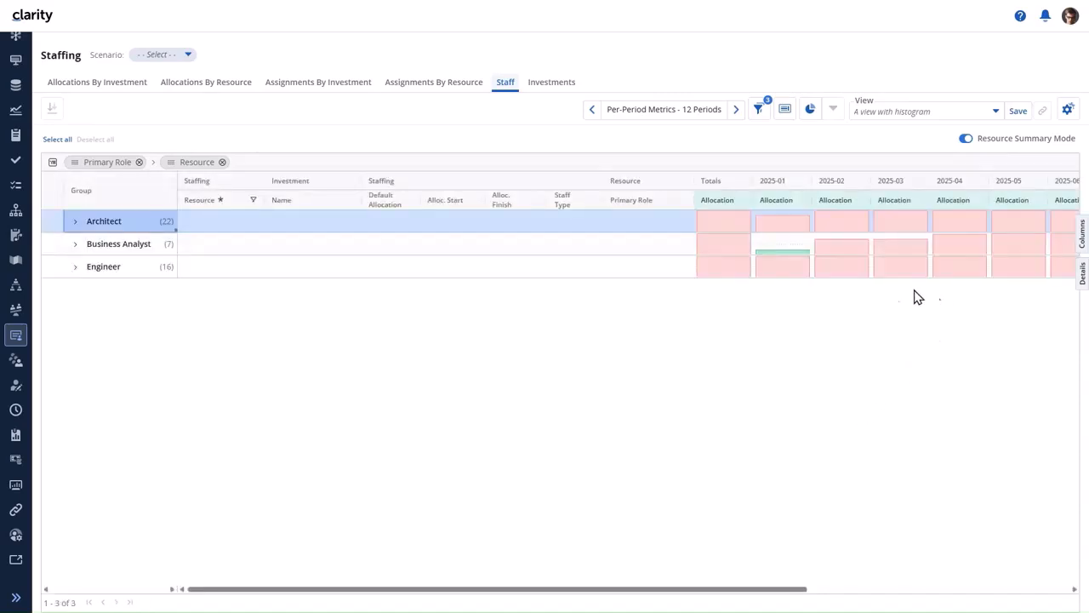
left_click(72, 223)
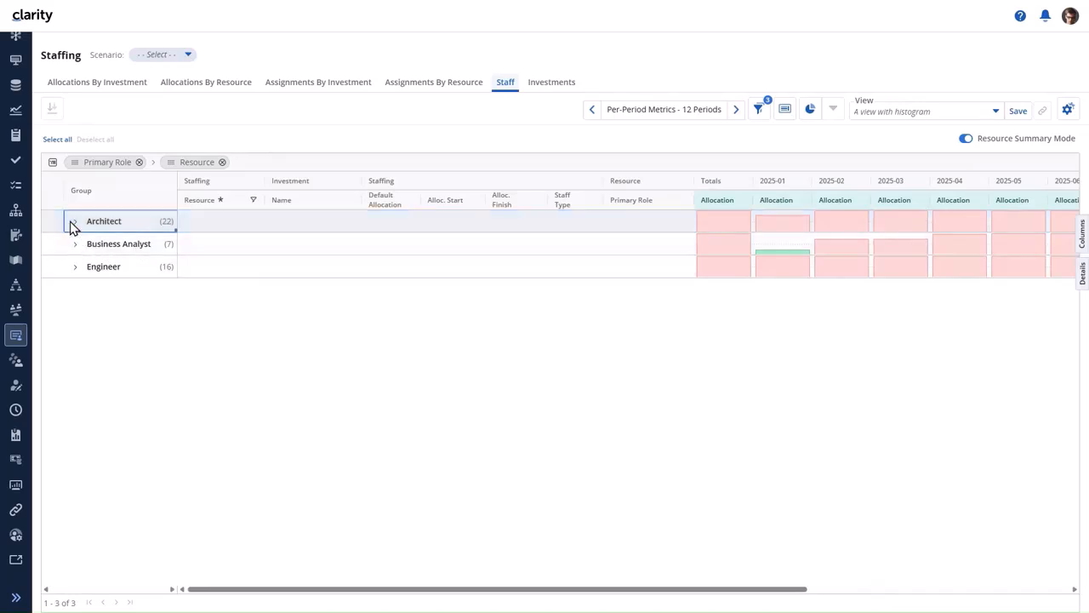
left_click(74, 223)
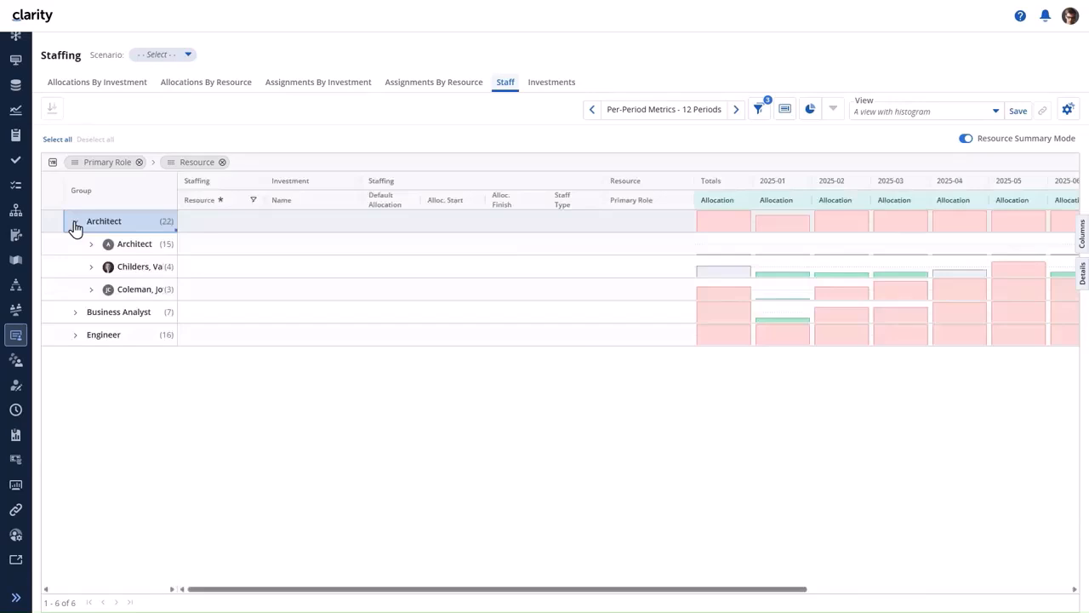
- Switch the Allocation histogram numbers to % Utilization and expand the Architect group to check its resources
left_click(741, 203)
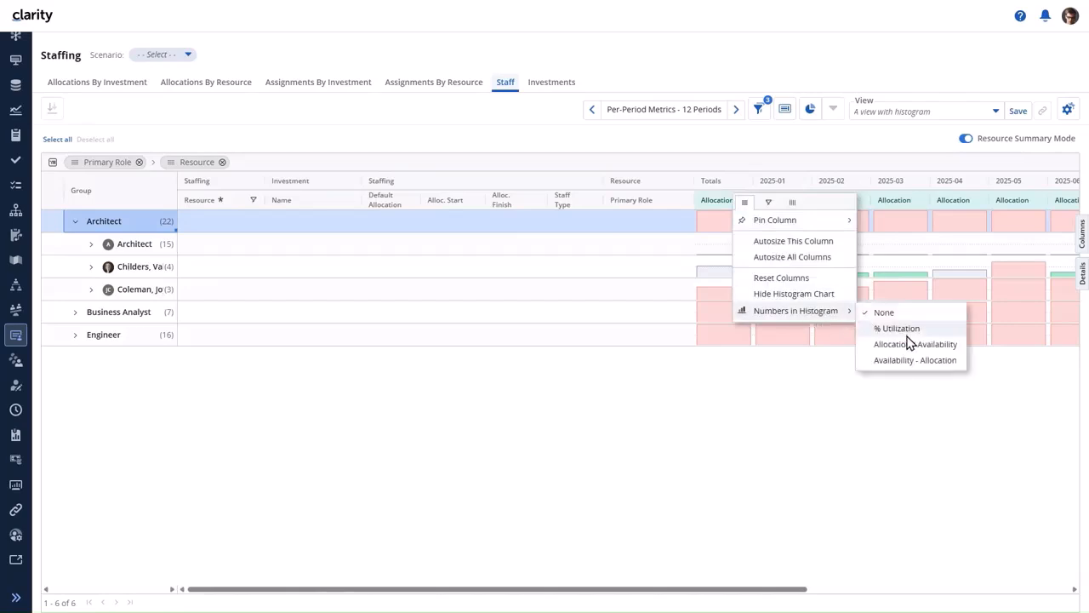
left_click(909, 333)
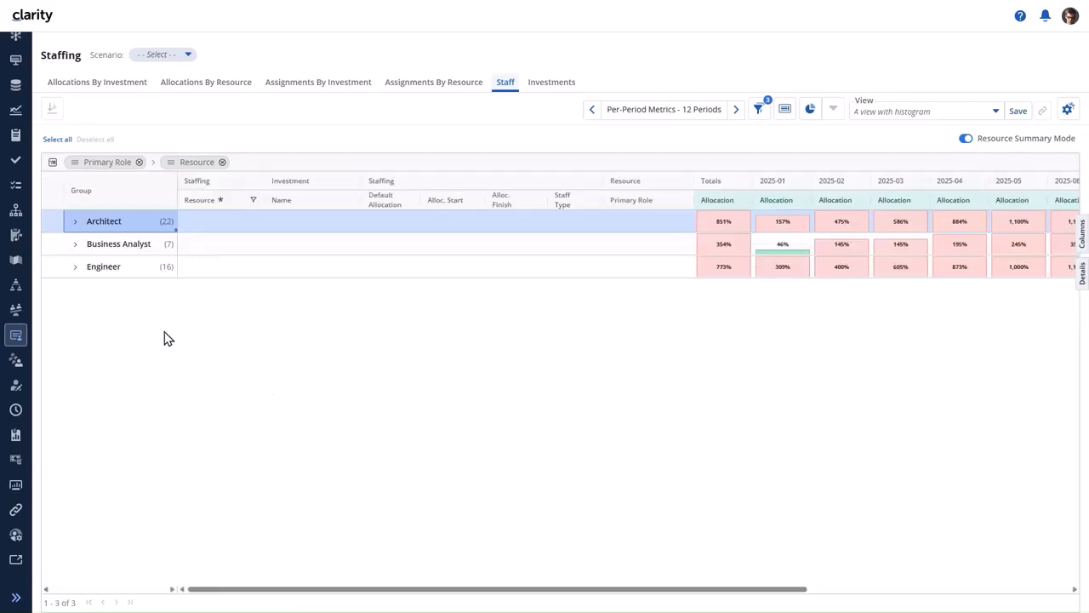
left_click(75, 222)
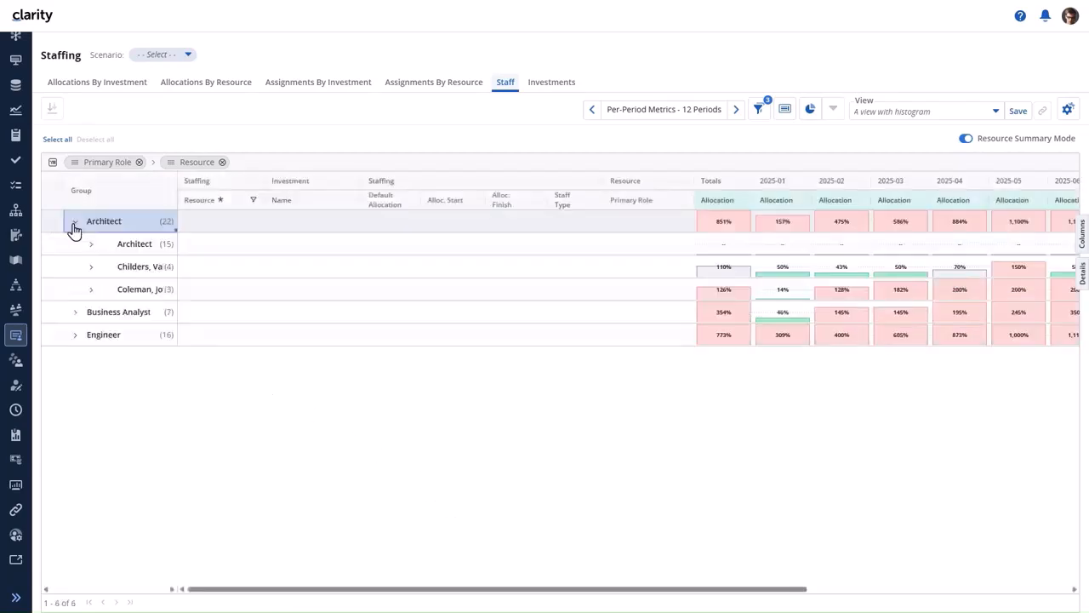
- Change the Allocation histogram numbers to Availability - Allocation and inspect the breakdown within the Architect group
left_click(742, 202)
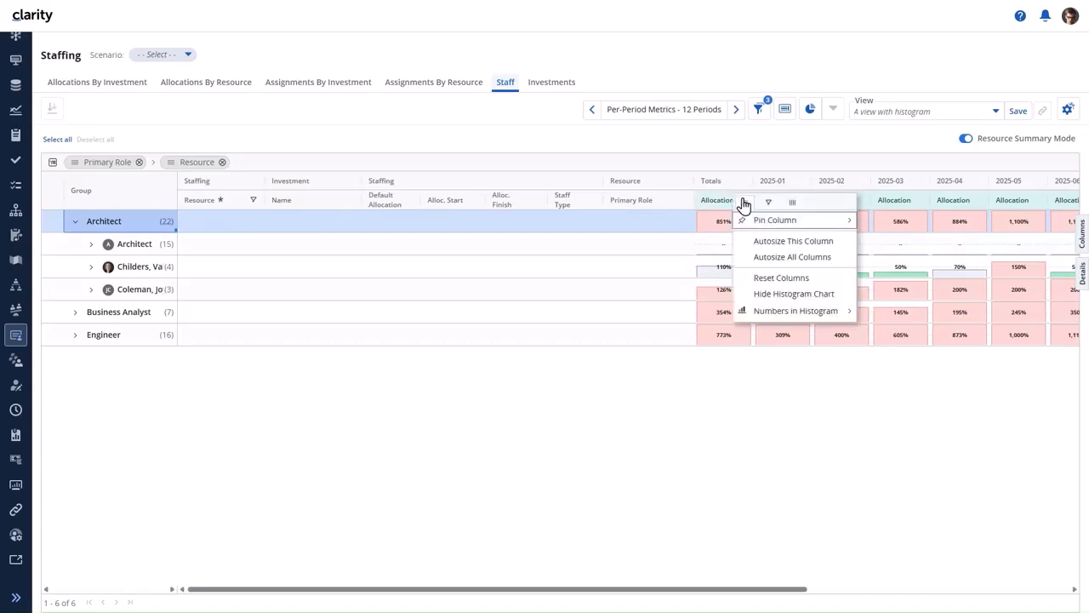
mouse_move(842, 313)
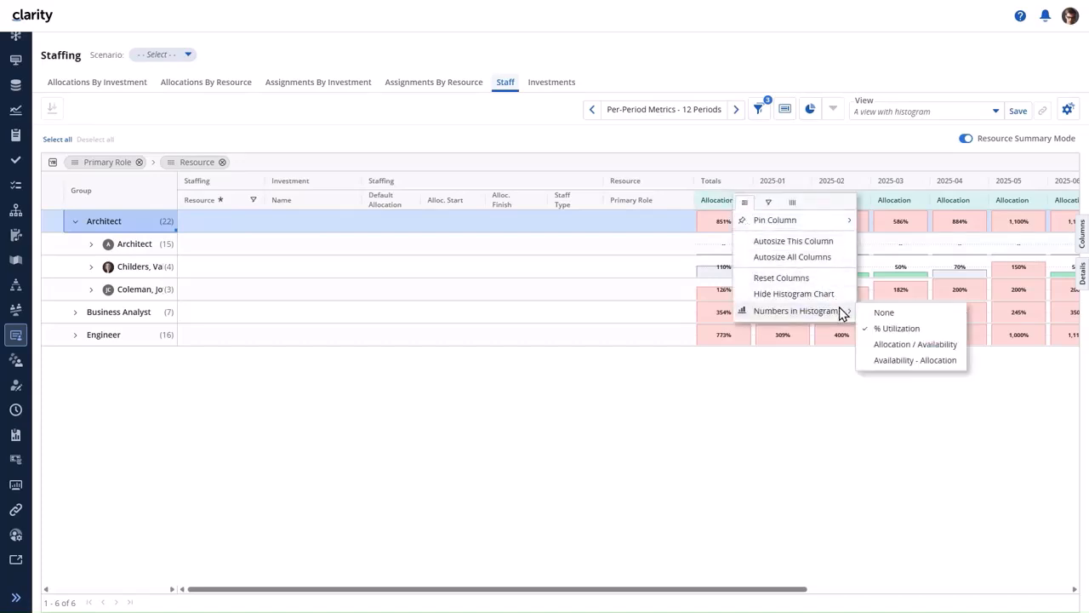
left_click(927, 361)
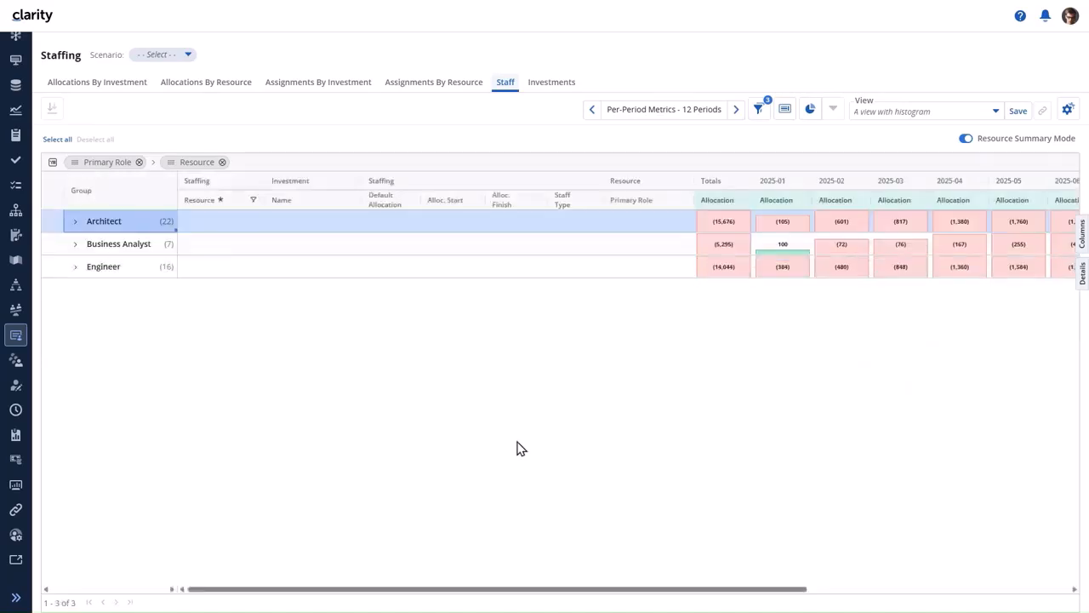
left_click(74, 223)
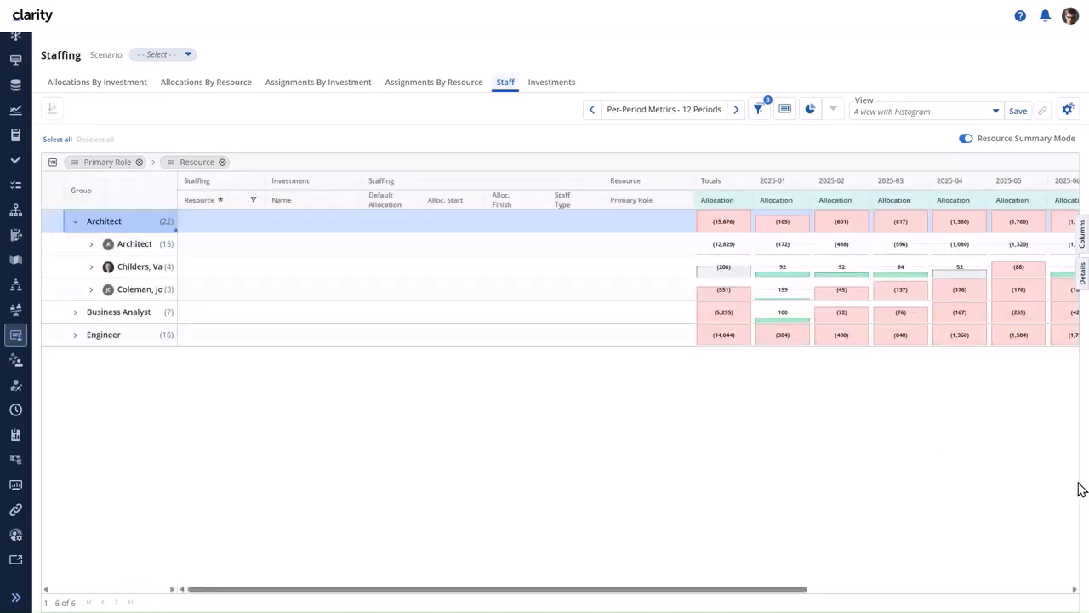
- Set the numbers in the Allocation histogram back to Allocation / Availability
left_click(741, 200)
mouse_move(855, 309)
left_click(904, 344)
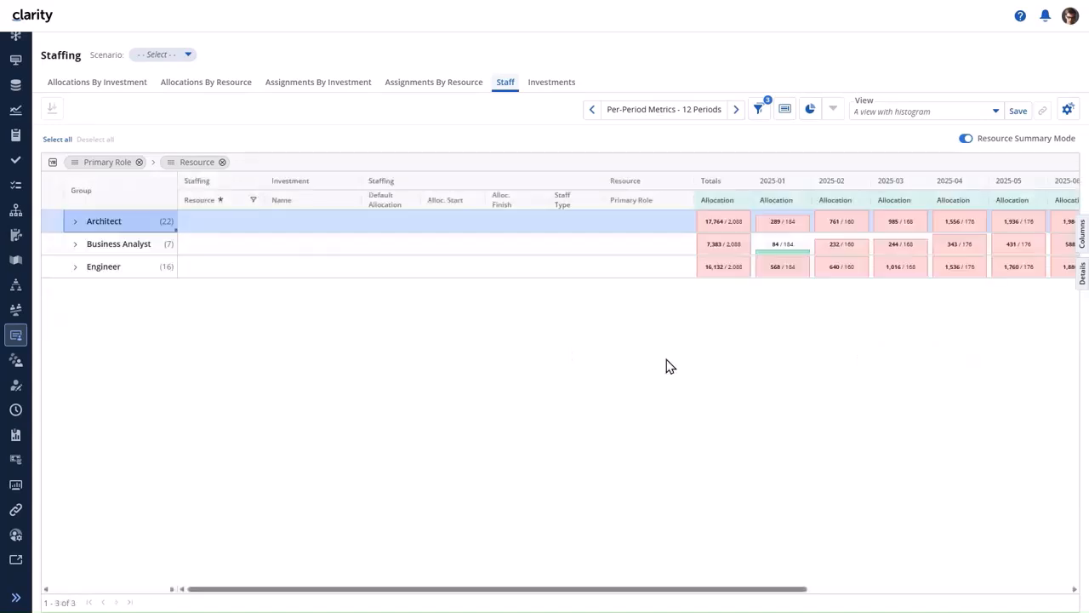
- Hide the histogram chart for the Allocation column and show it again
left_click(745, 201)
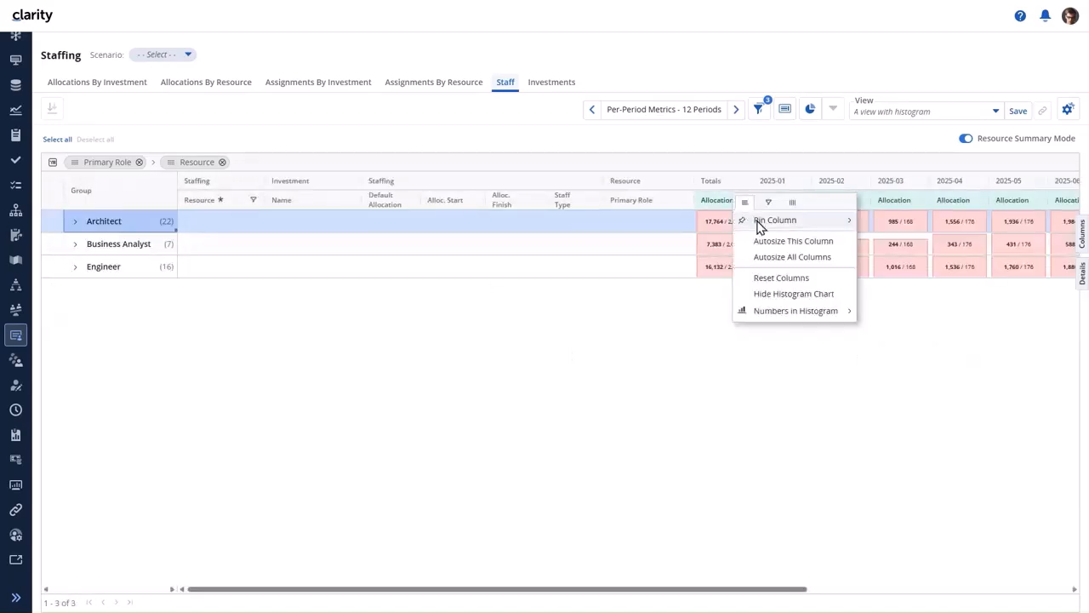
left_click(791, 295)
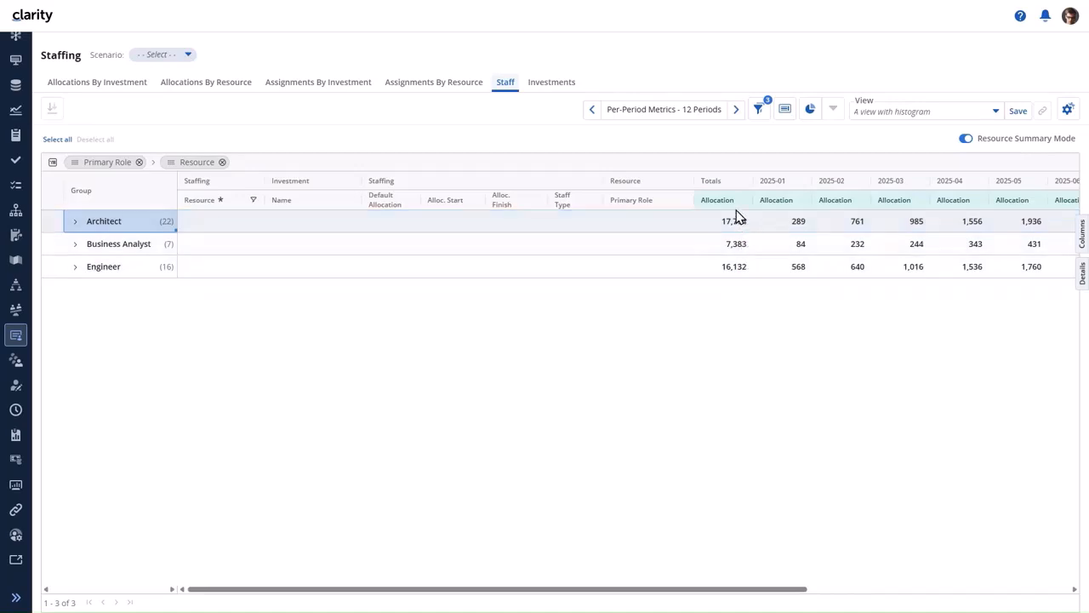
left_click(741, 204)
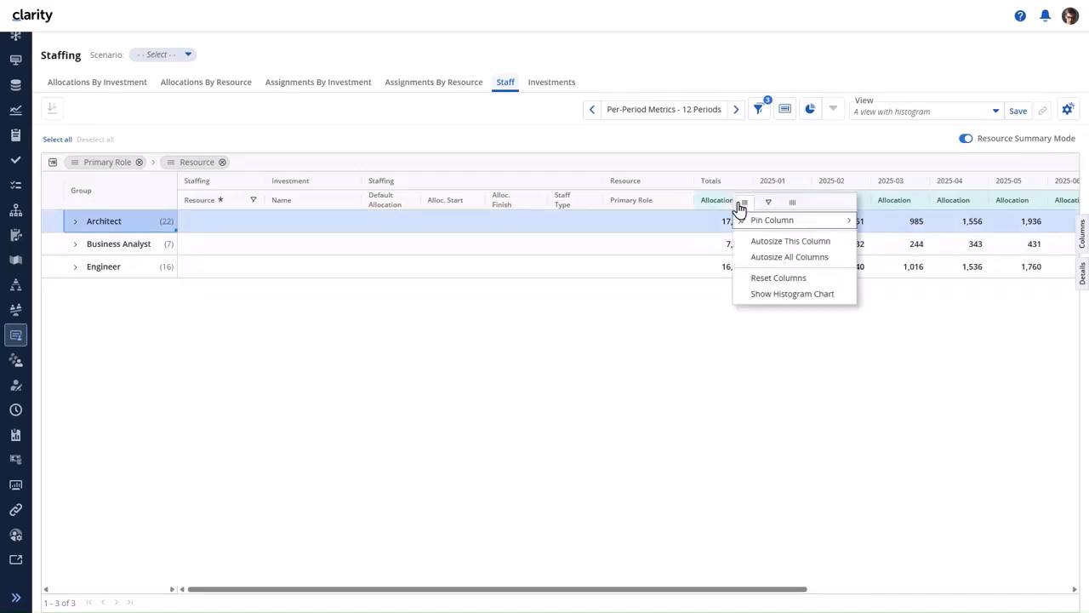
left_click(791, 294)
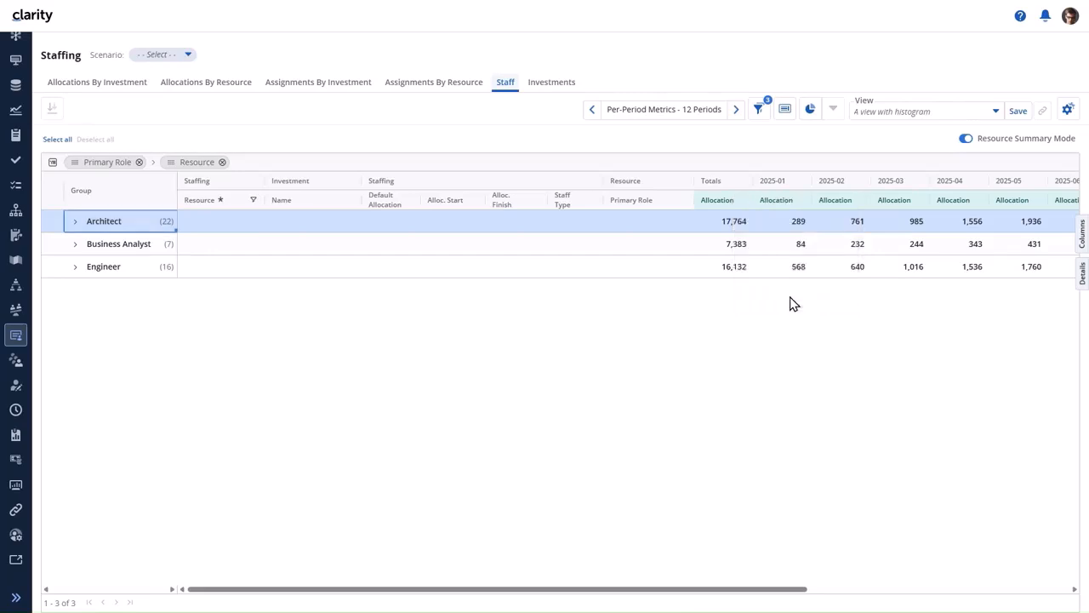
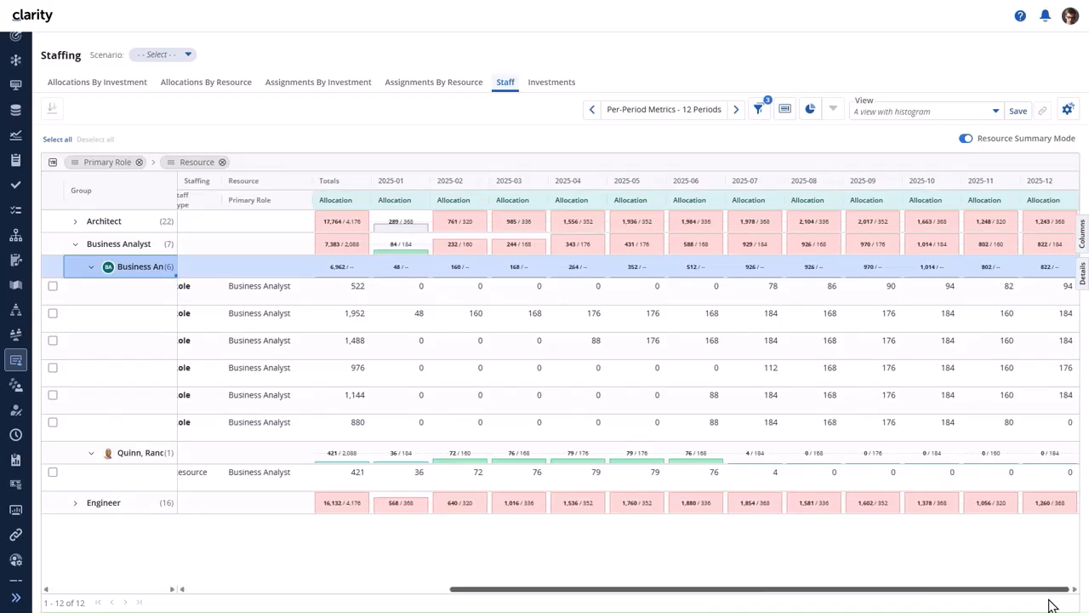
- Open the replacement of the Business Analyst role on Upgrade to DoD IL 4 compliance and choose the named Business Analyst as its resource
left_click_drag(1049, 600, 594, 603)
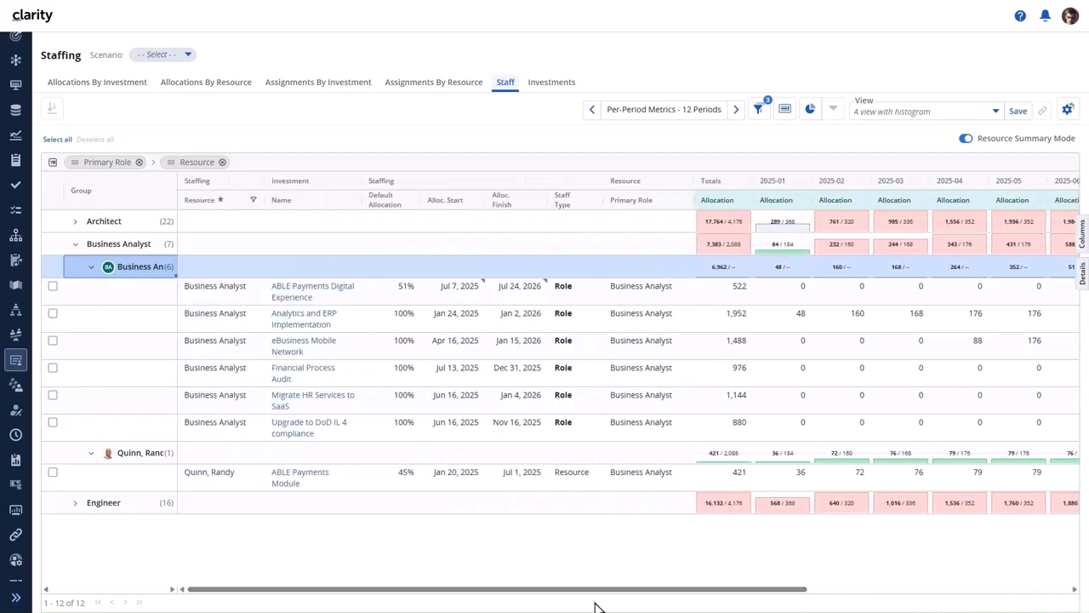
right_click(479, 428)
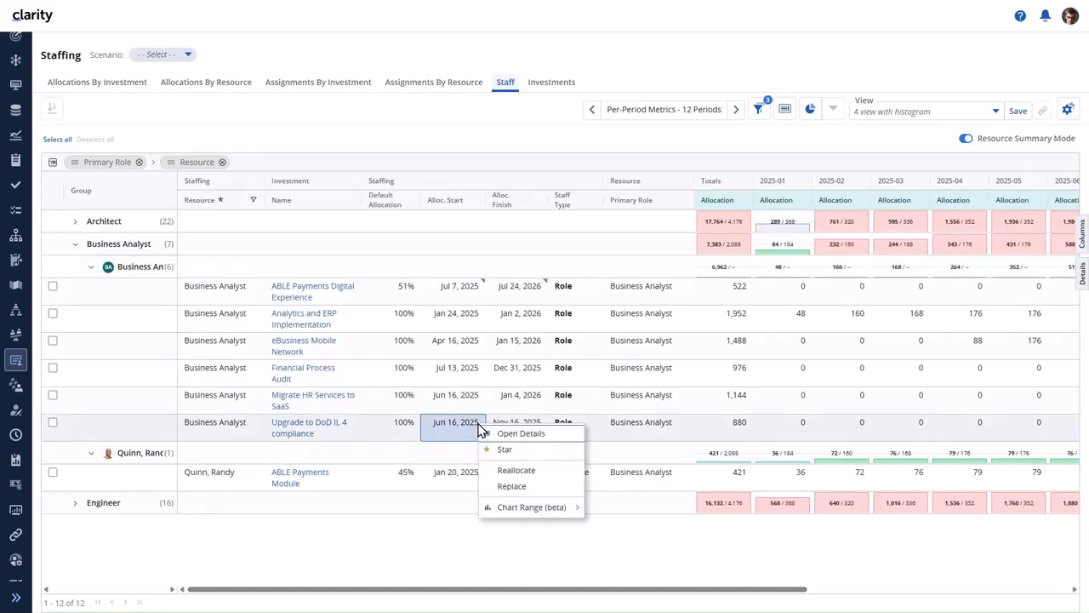
left_click(505, 487)
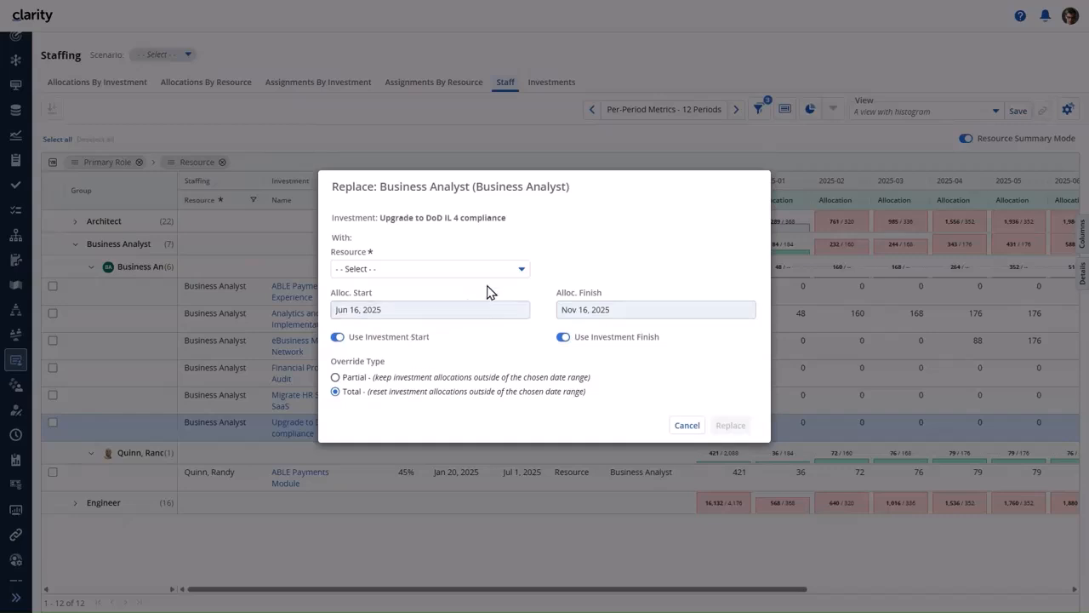
left_click(515, 271)
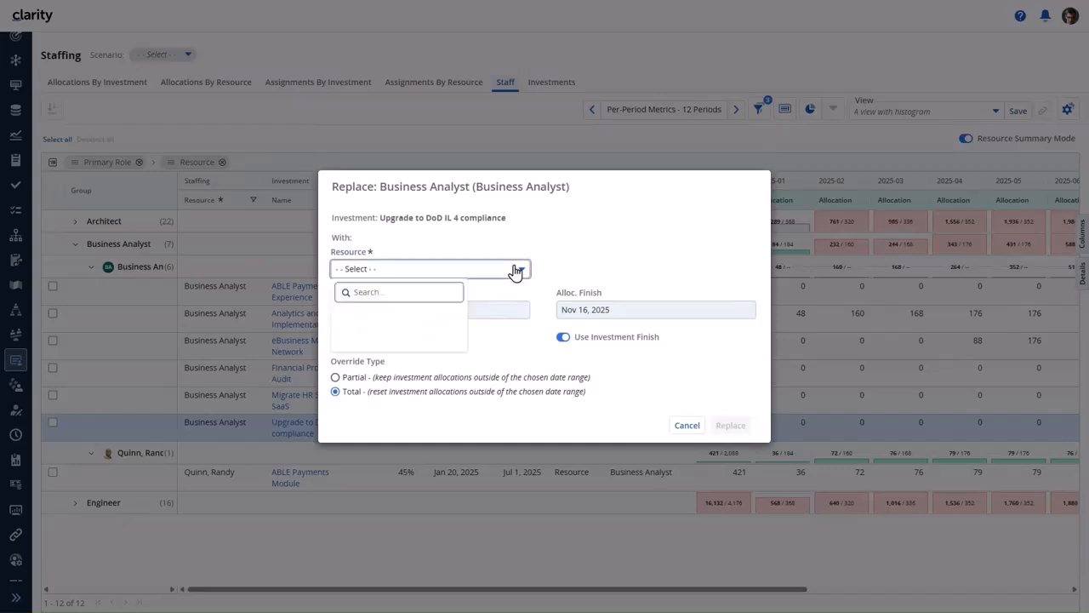
type("quinn")
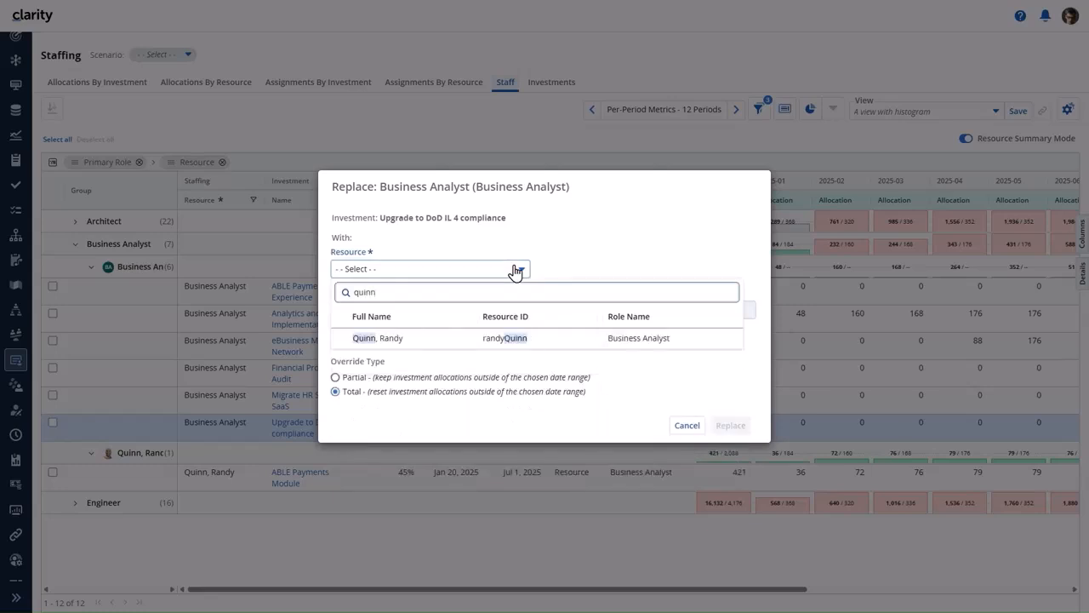
left_click(439, 343)
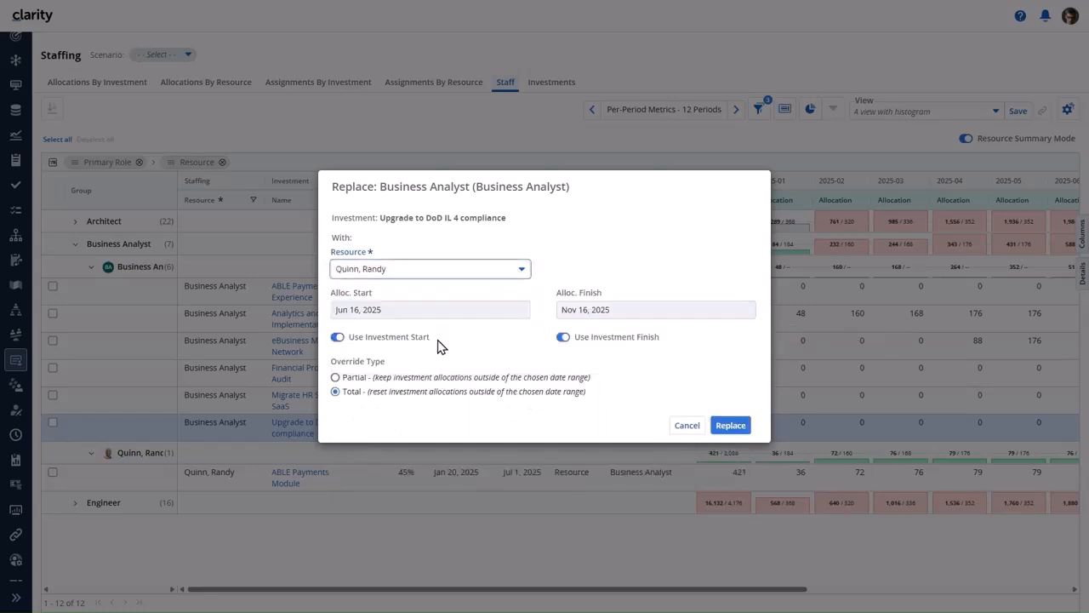
- Turn off Use Investment Start, set the allocation start to Jul 7, 2025, and carry out the replacement with the Total override type
left_click(340, 340)
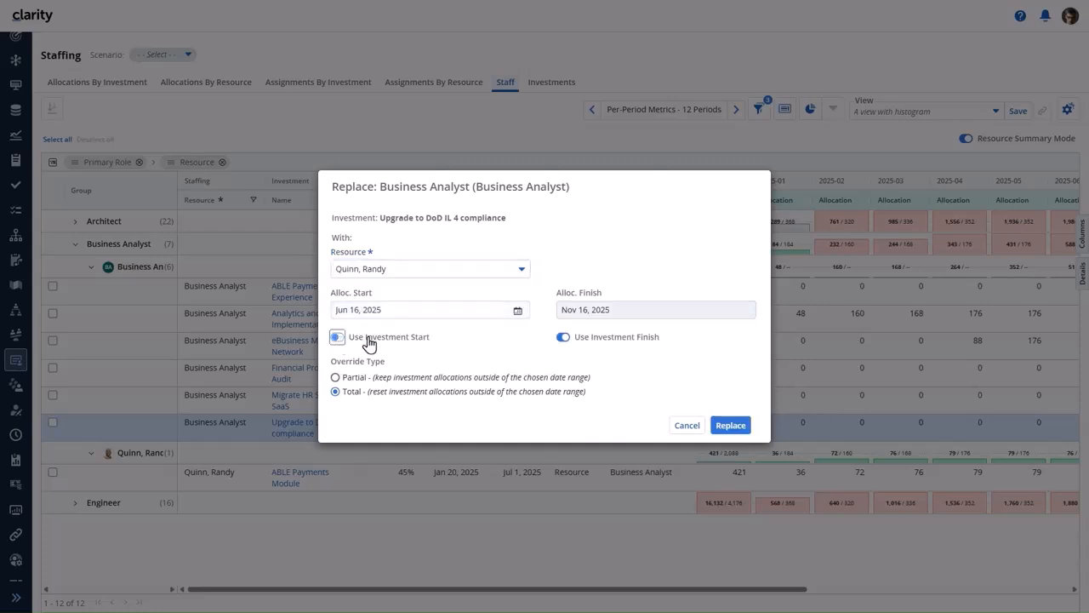
left_click(518, 311)
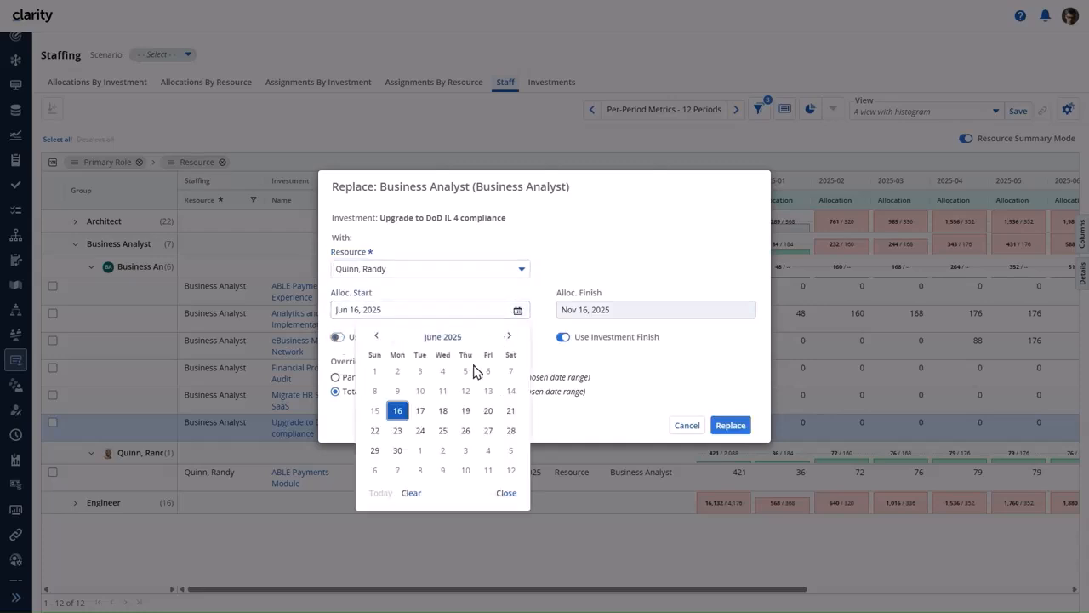
left_click(509, 337)
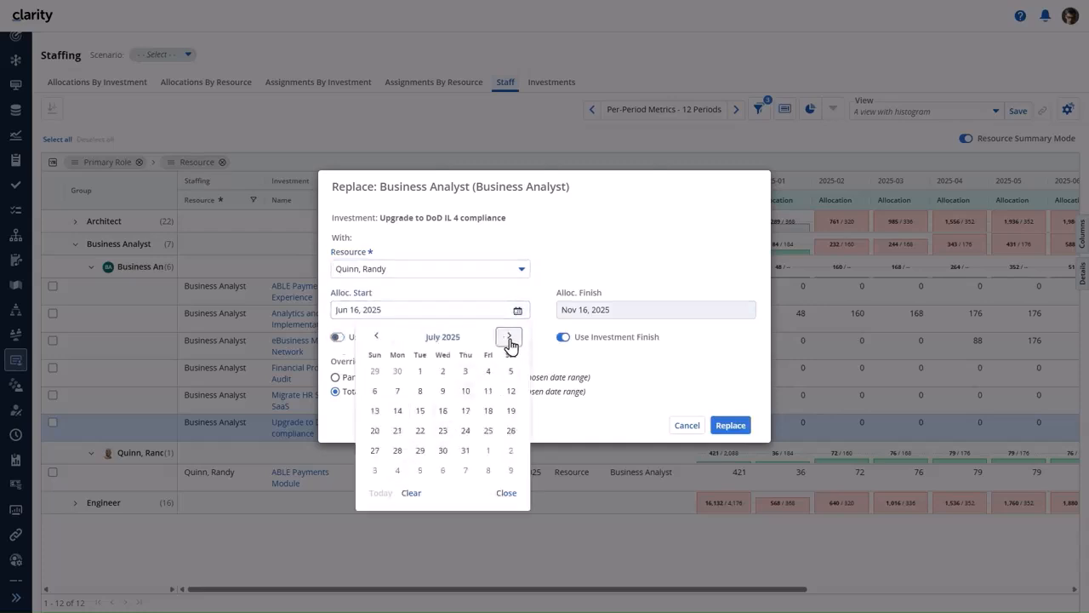
left_click(395, 391)
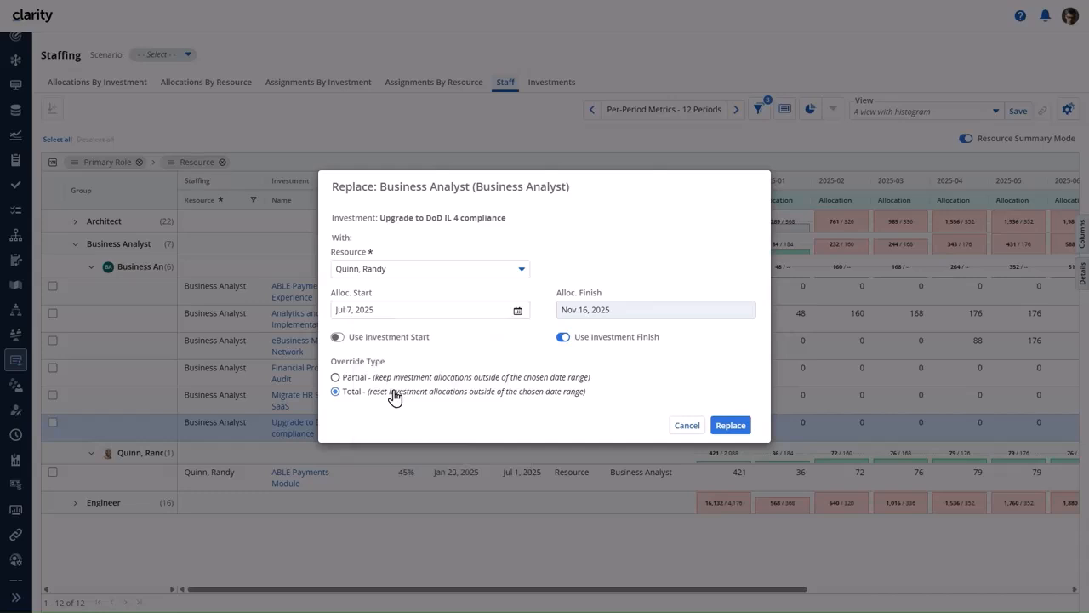
left_click(345, 391)
left_click(727, 429)
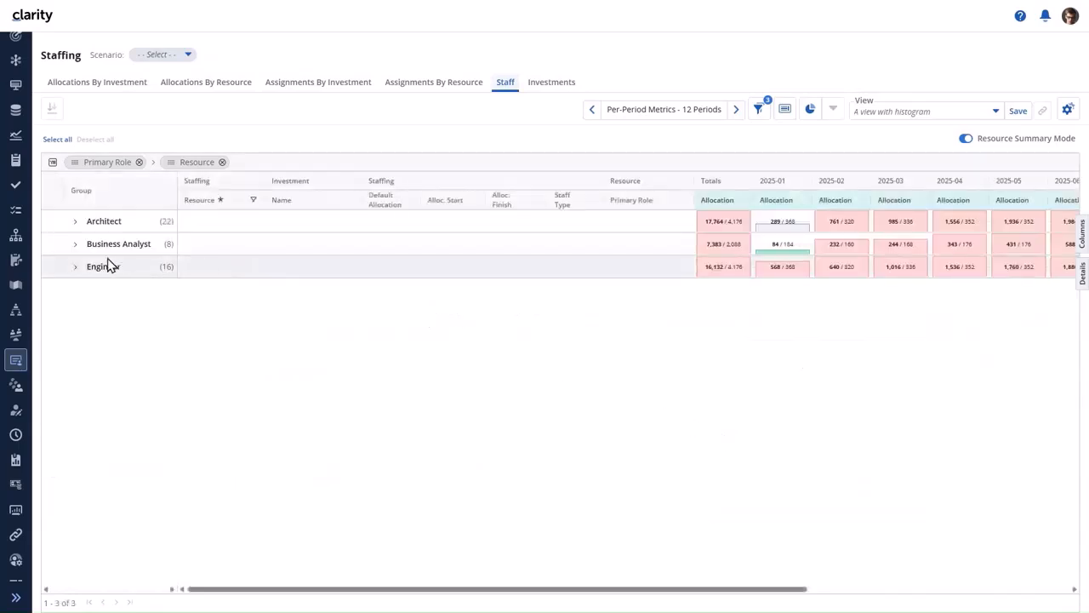
- Expand the Business Analyst group with its role and named resource, and compare their monthly allocations across the investments
left_click(76, 246)
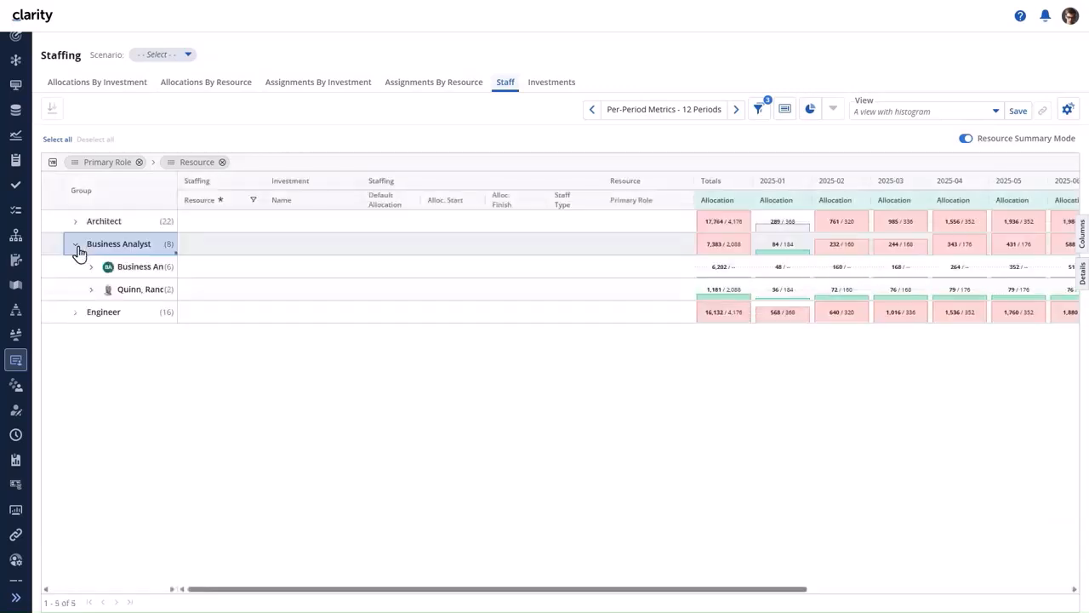
left_click(92, 291)
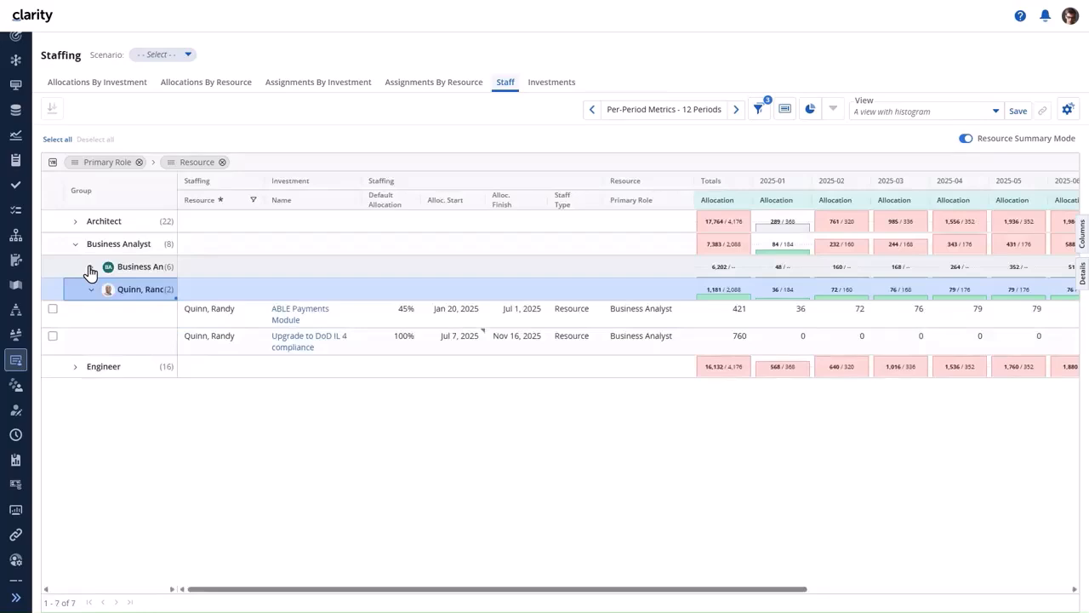
left_click(90, 269)
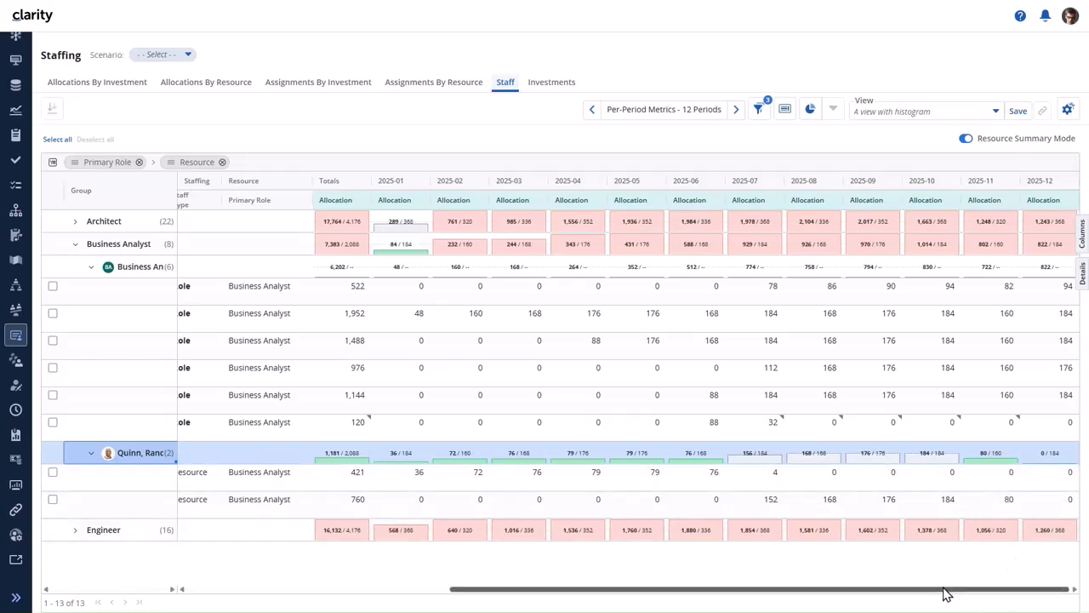
left_click_drag(945, 593, 479, 601)
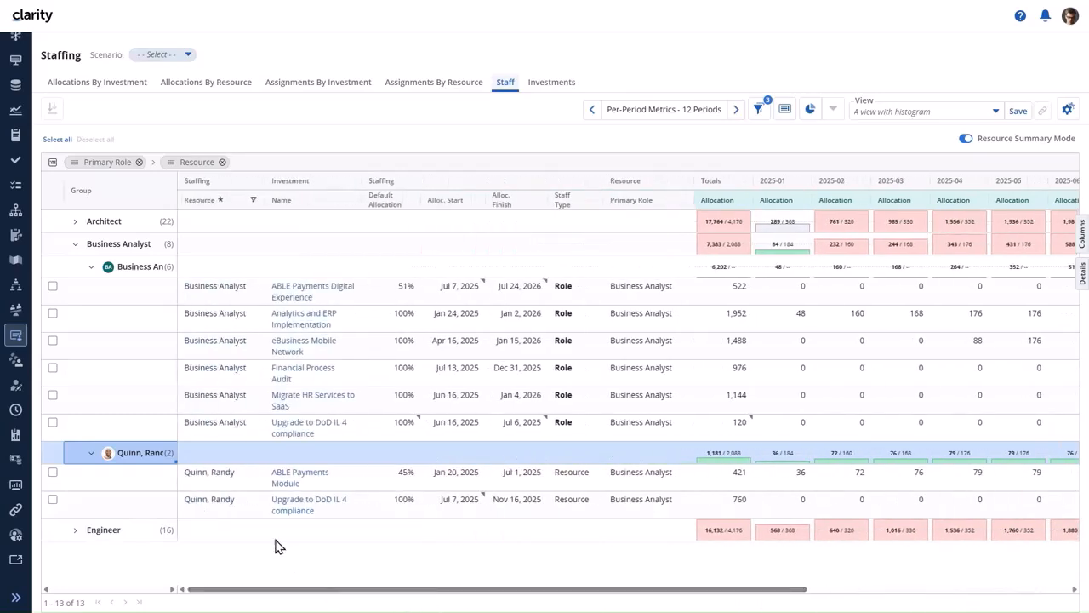
- Look up the row actions for the Business Analyst resource in ABLE Payments Module's staff list, and return to Staffing
left_click(286, 485)
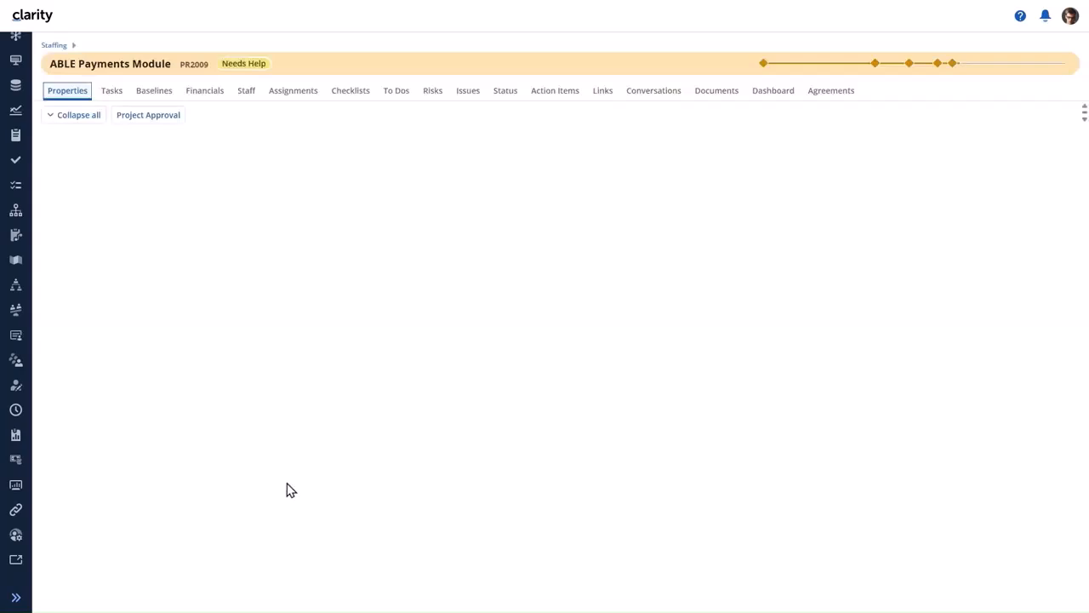
left_click(251, 95)
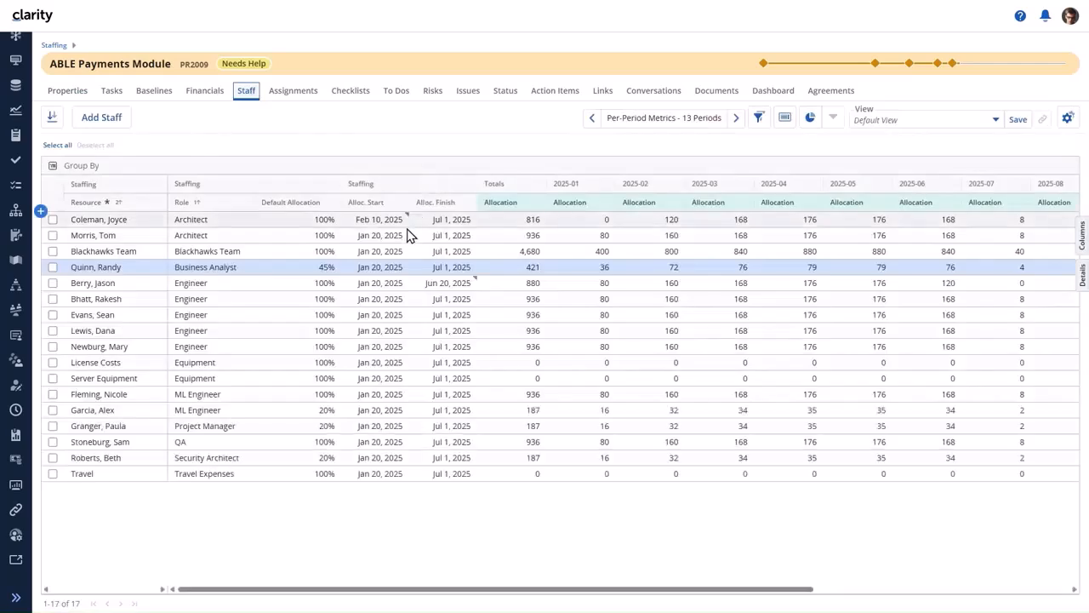
right_click(407, 270)
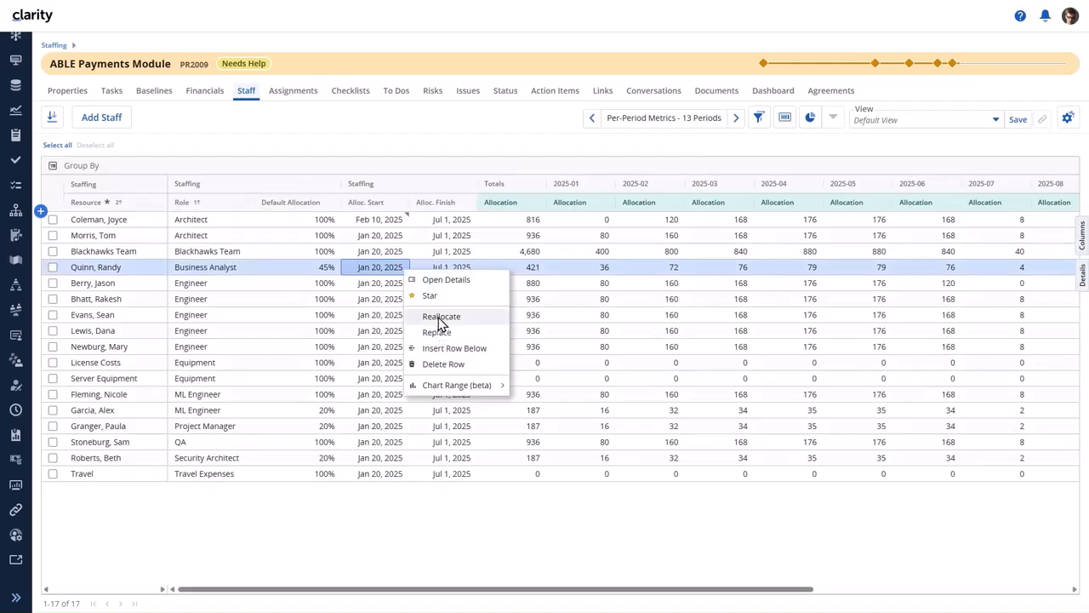
left_click(45, 48)
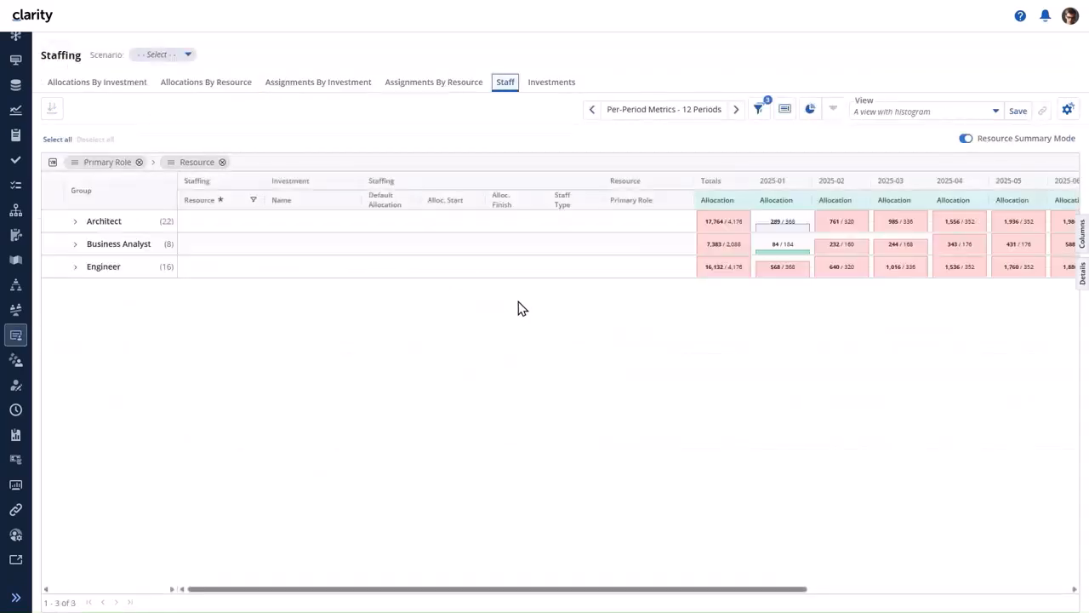
- In Allocations By Investment, expand EMEA GDPR Certifications and start replacing its Architect role with the third resource listed under Architect
left_click(125, 89)
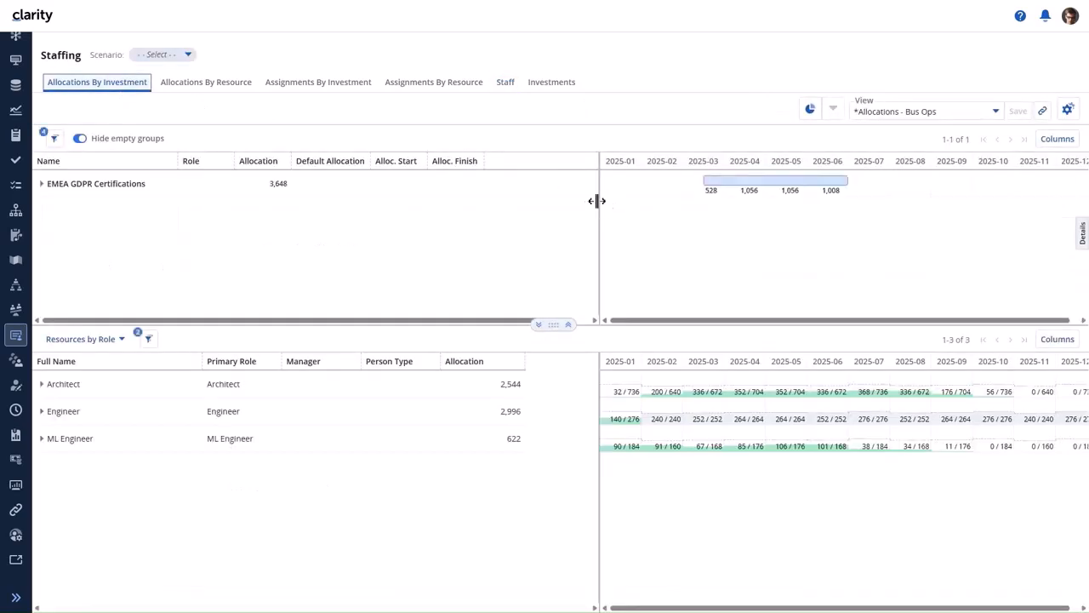
left_click(41, 189)
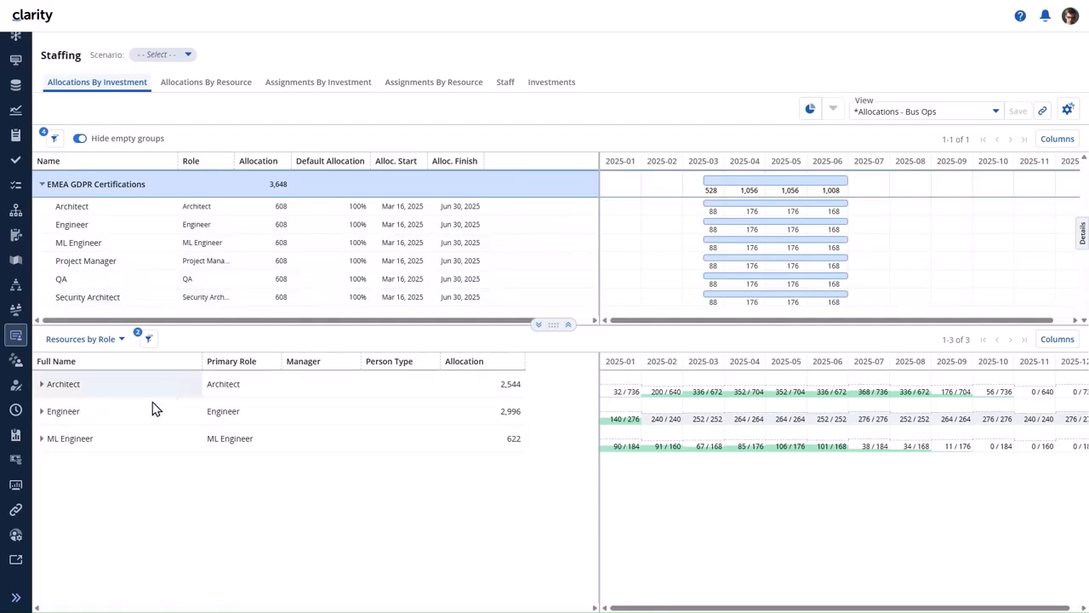
left_click(42, 388)
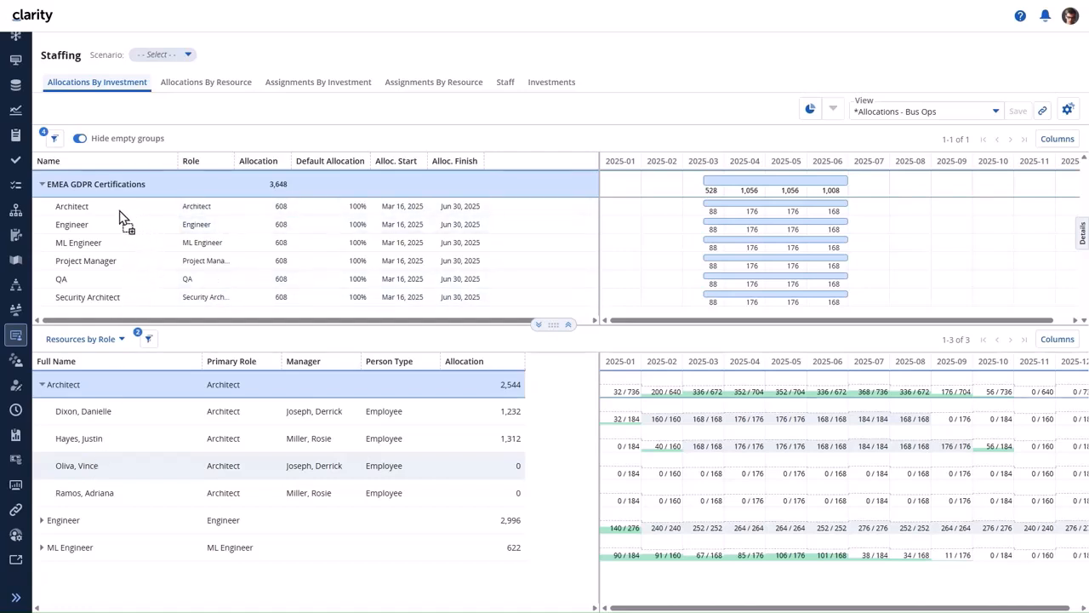
left_click_drag(119, 219, 119, 215)
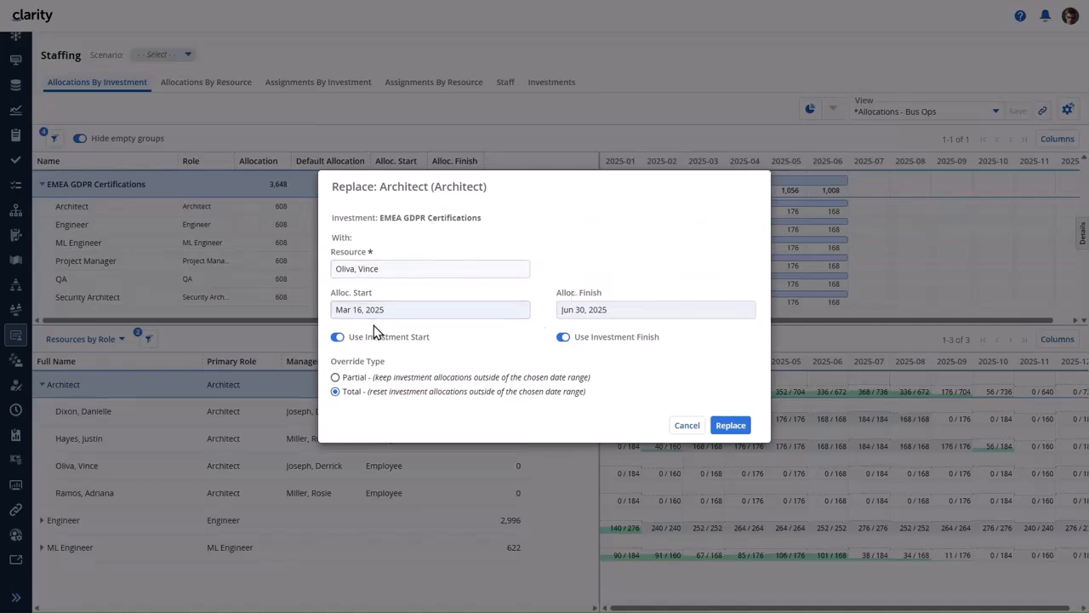
- Turn off Use Investment Finish, set the allocation finish to May 2, 2025, and carry out the replacement with the Partial override type
left_click(562, 337)
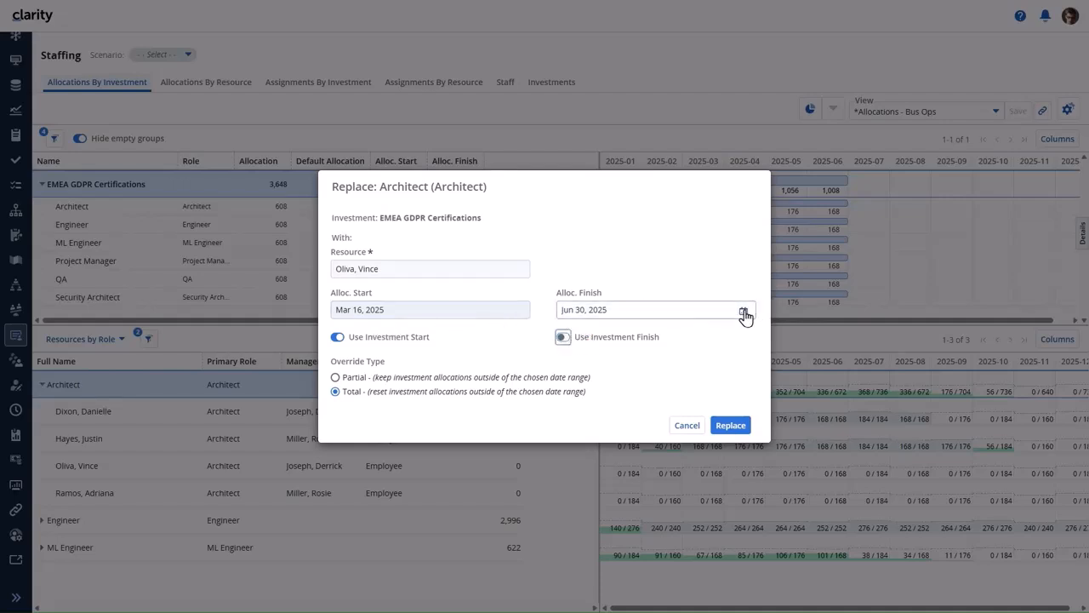
left_click(742, 312)
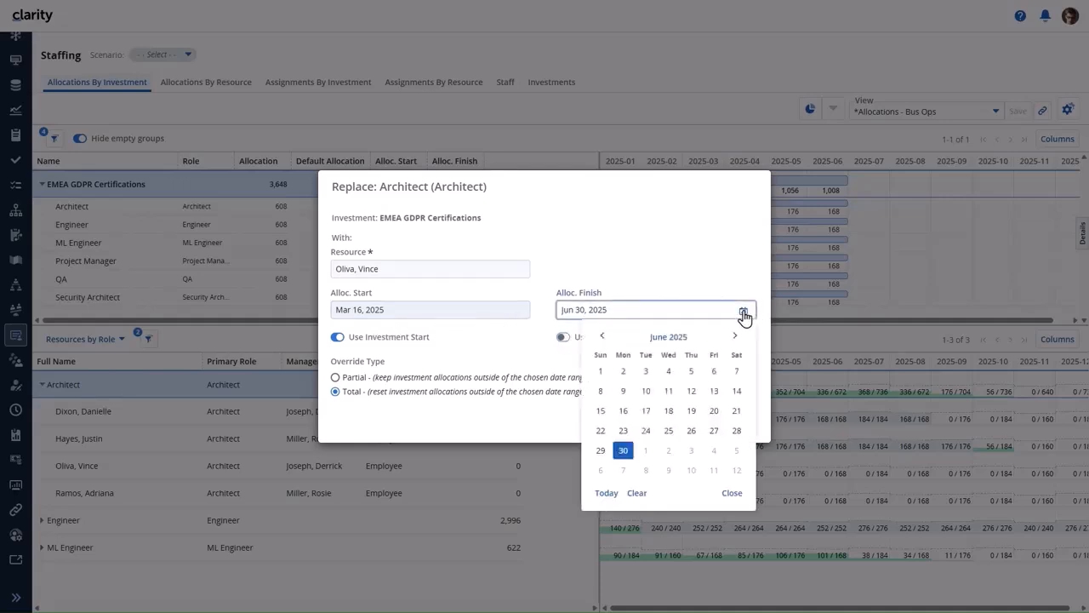
left_click(601, 338)
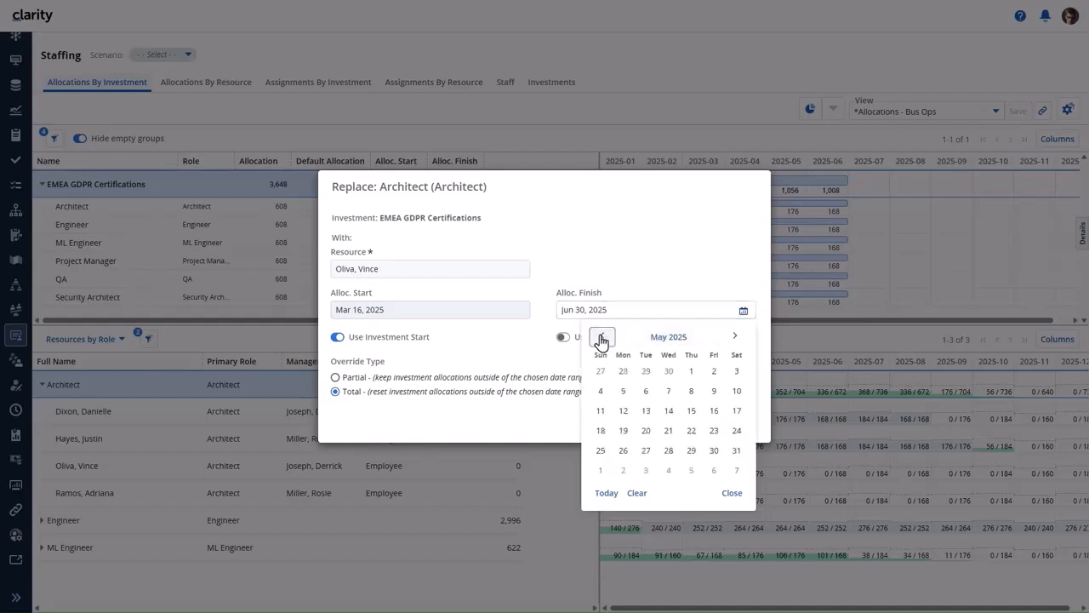
left_click(602, 338)
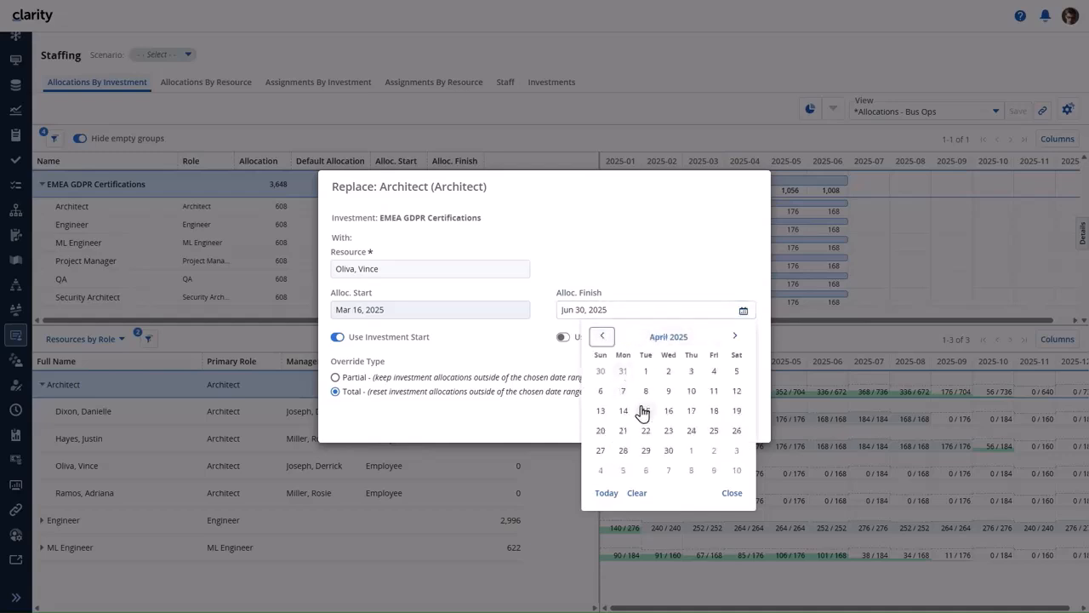
left_click(714, 451)
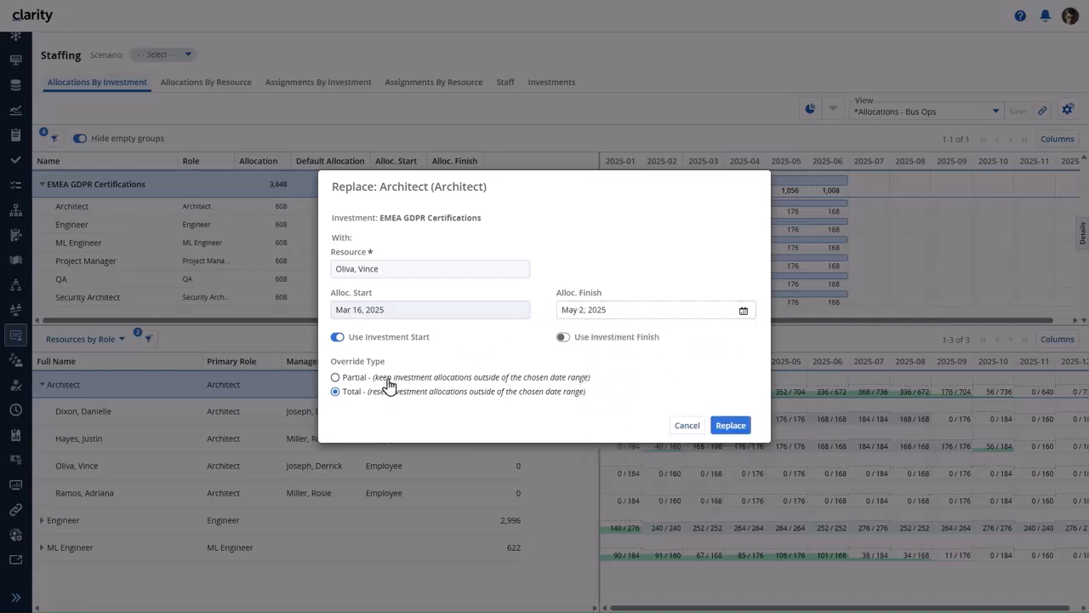
left_click(358, 378)
left_click(727, 426)
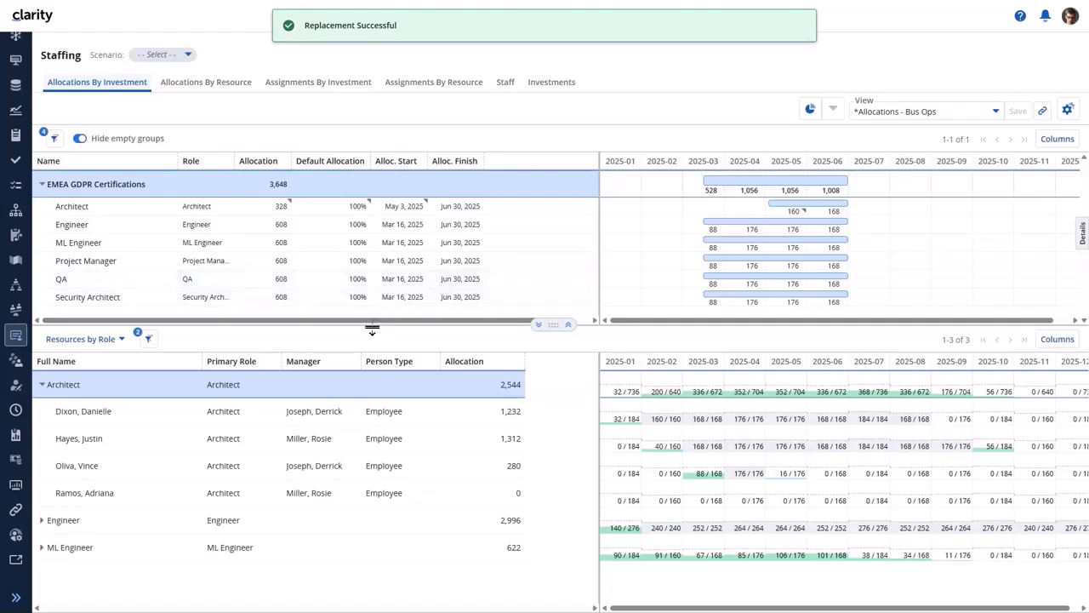
- Enlarge the investment grid and replace the remaining Architect role with the fourth Architect resource from May 3, 2025, using the Total override type
left_click_drag(373, 329, 377, 359)
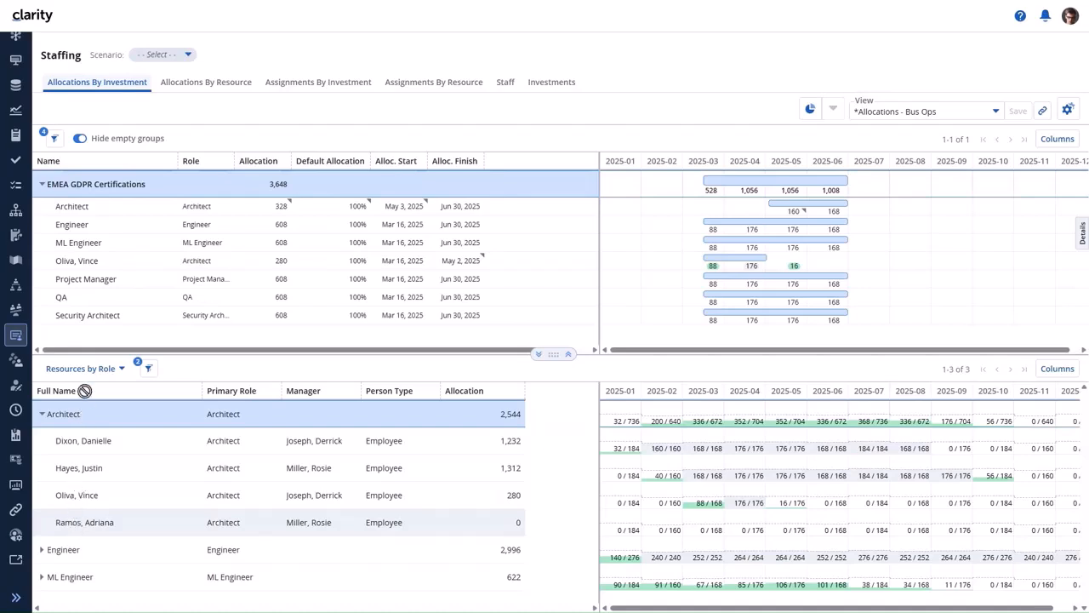
left_click_drag(81, 207, 79, 206)
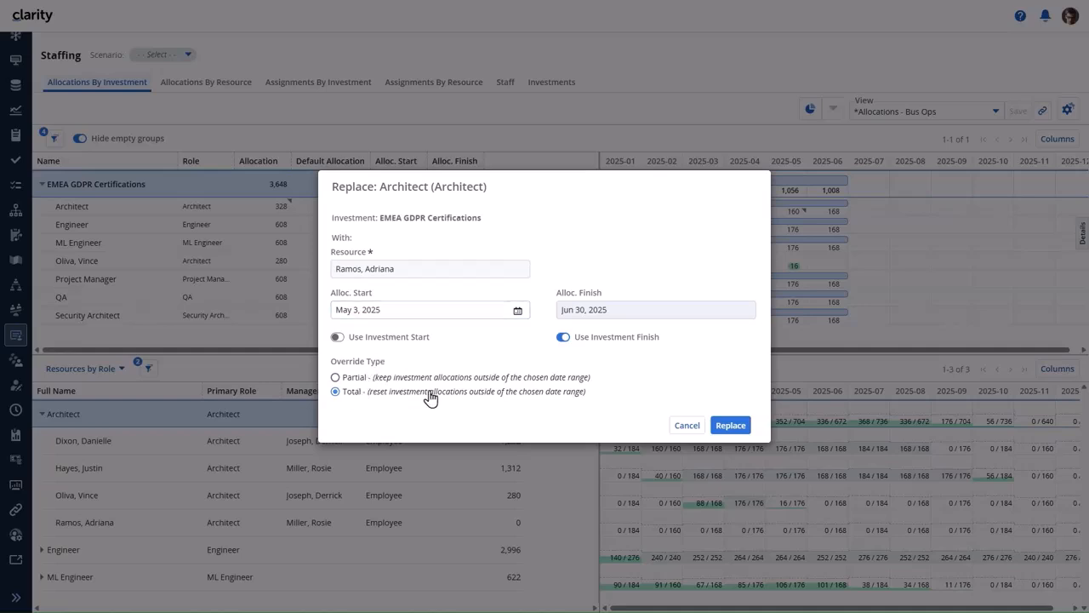
left_click(733, 425)
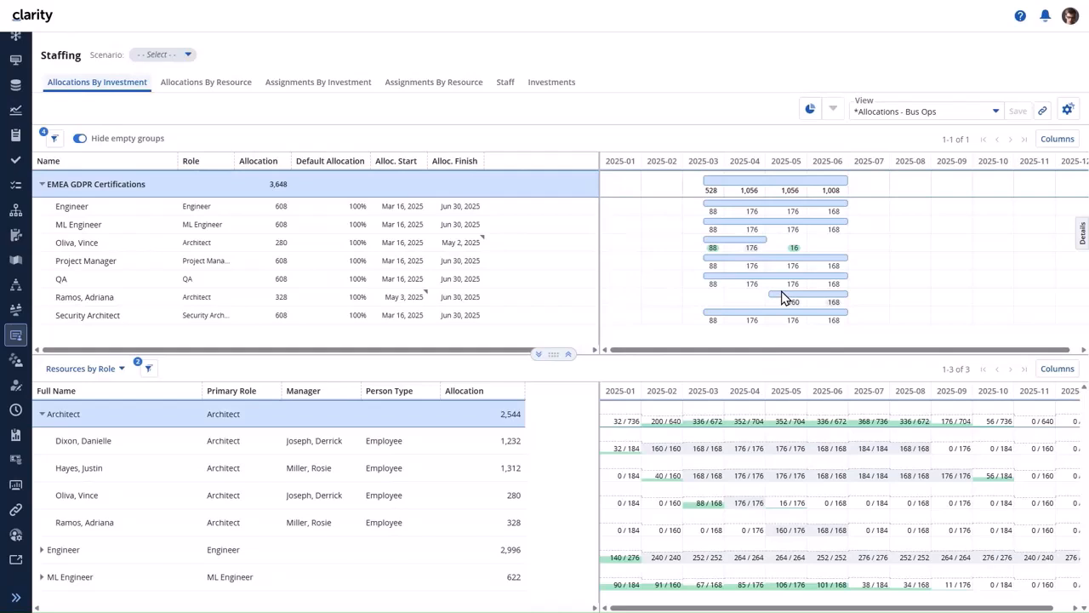
- Open the reallocation of the Project Manager role on EMEA GDPR Certifications and set its default allocation to 50%
left_click(83, 266)
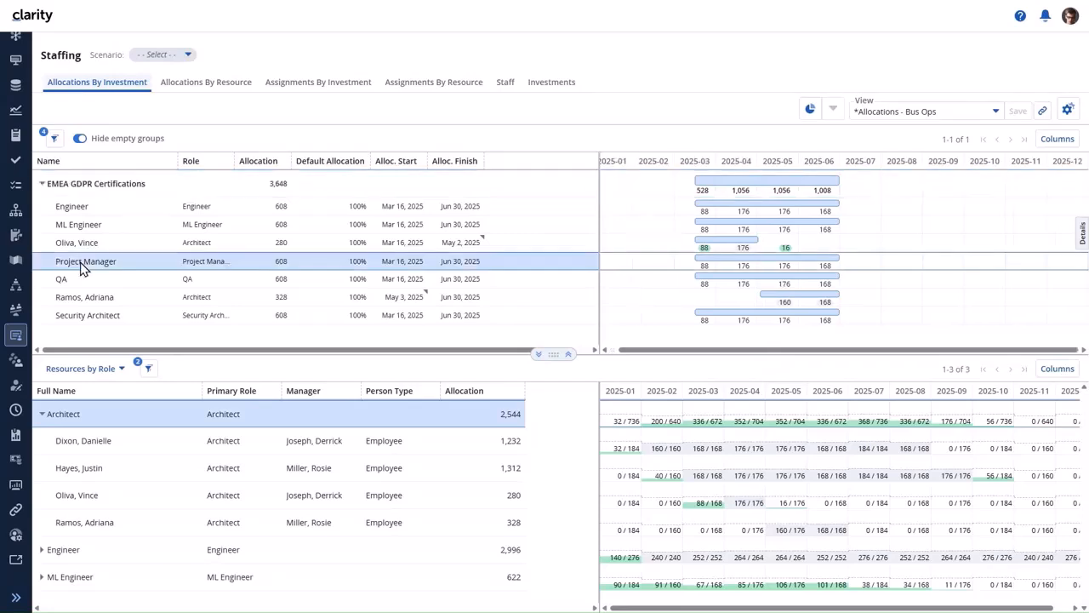
right_click(84, 267)
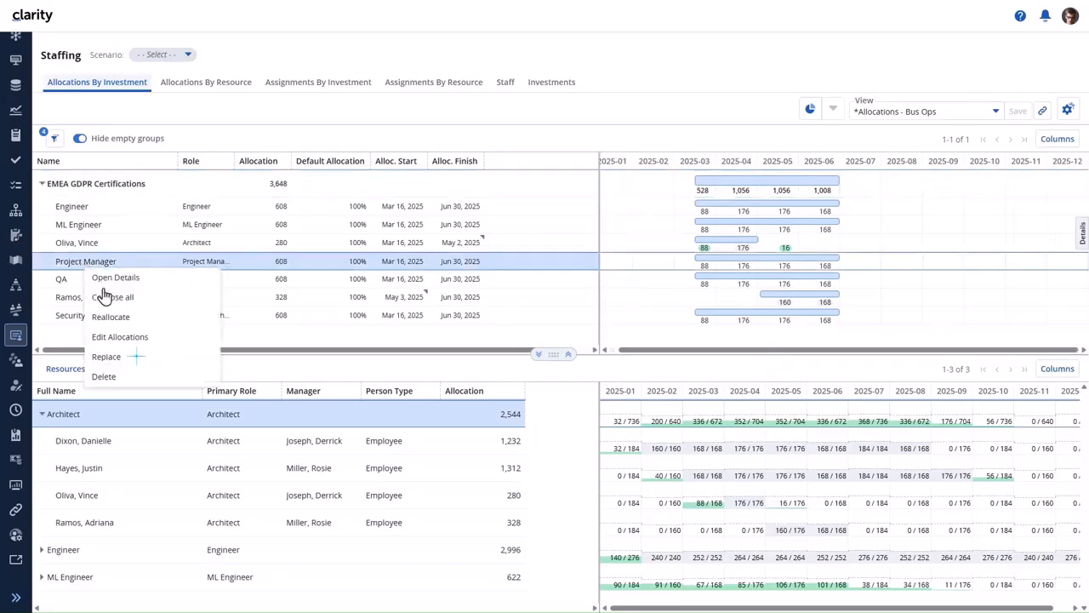
left_click(110, 317)
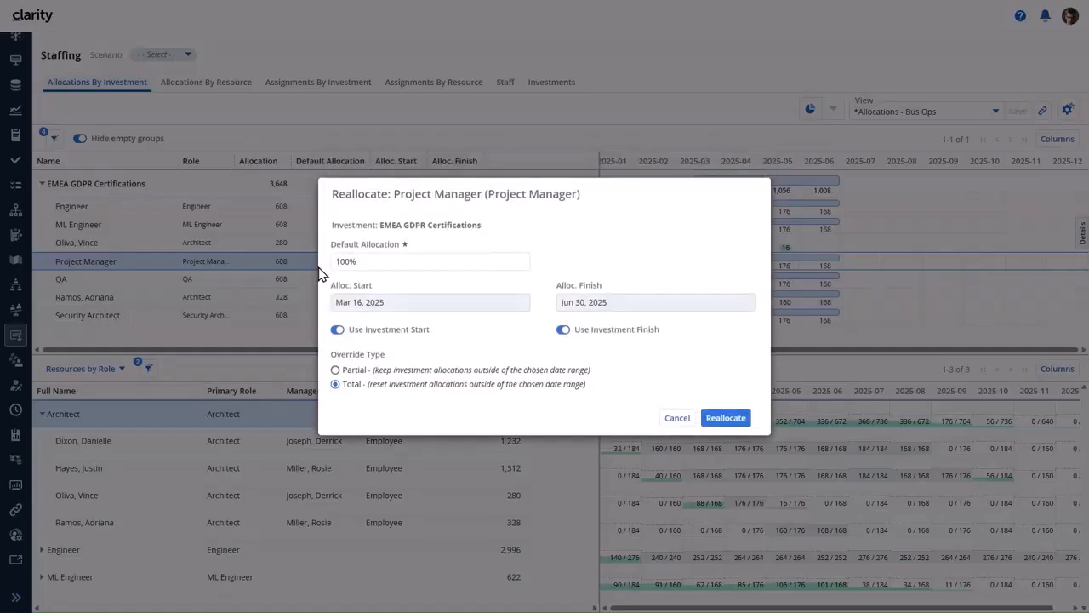
left_click_drag(376, 260, 340, 260)
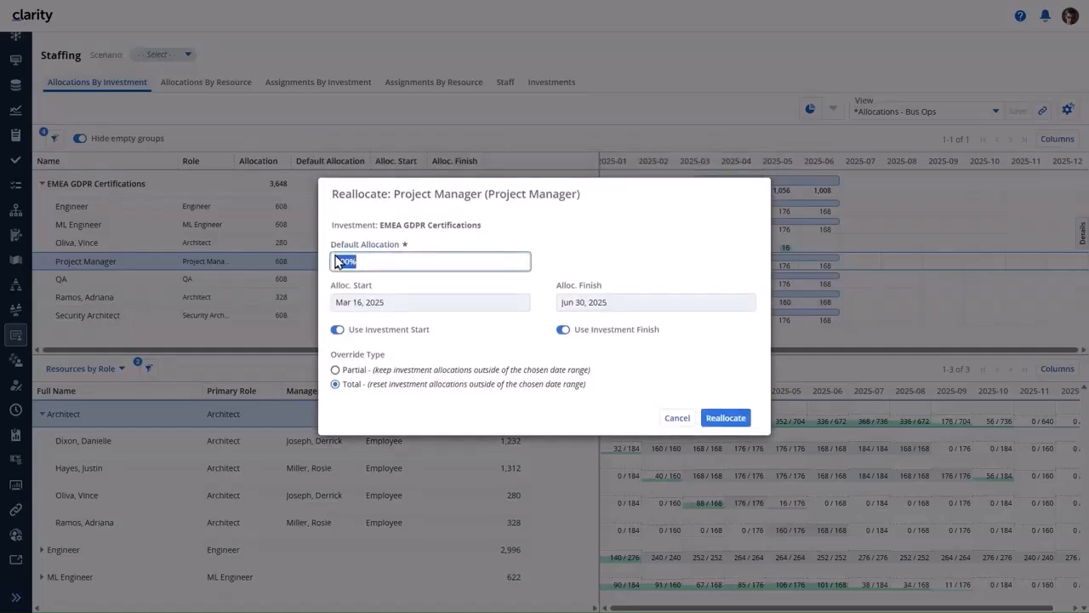
key("BackSpace")
type("50")
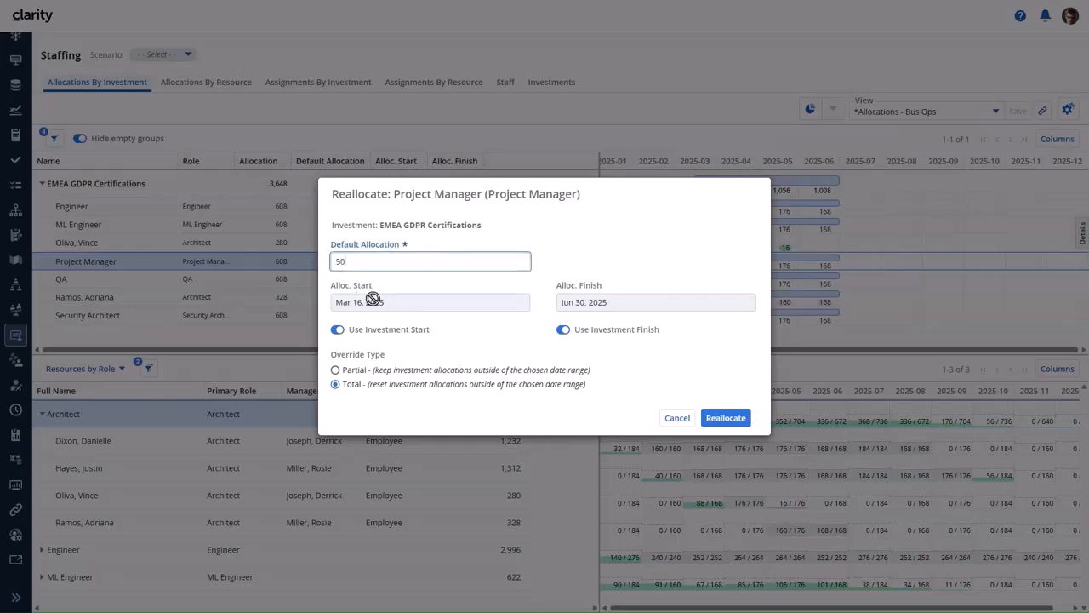
- Turn off Use Investment Start, set the allocation start to May 5, 2025, and reallocate with the Partial override type
left_click(337, 330)
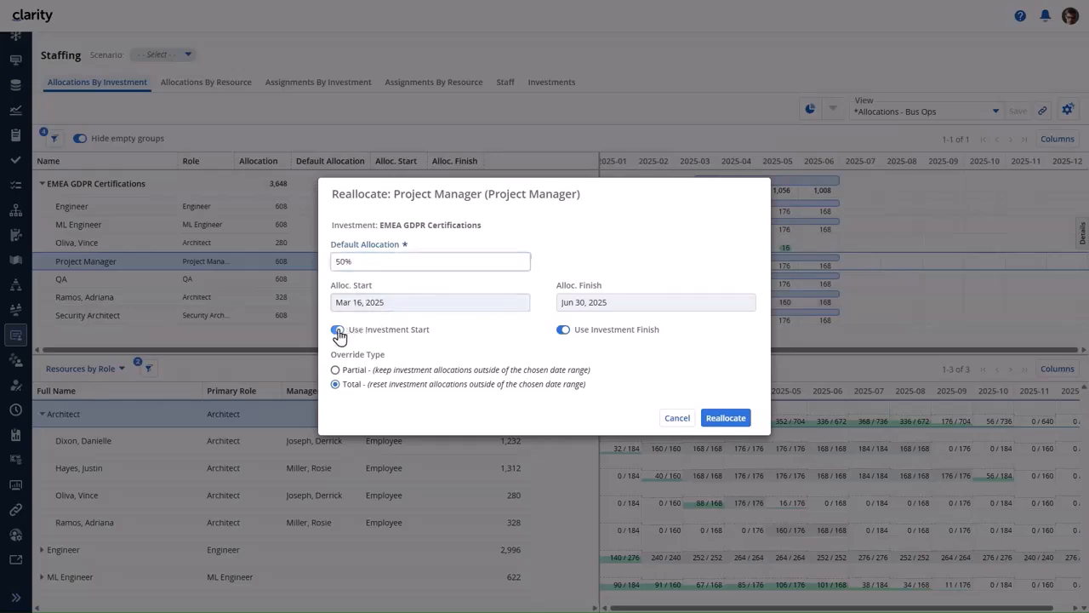
left_click(517, 303)
left_click(509, 330)
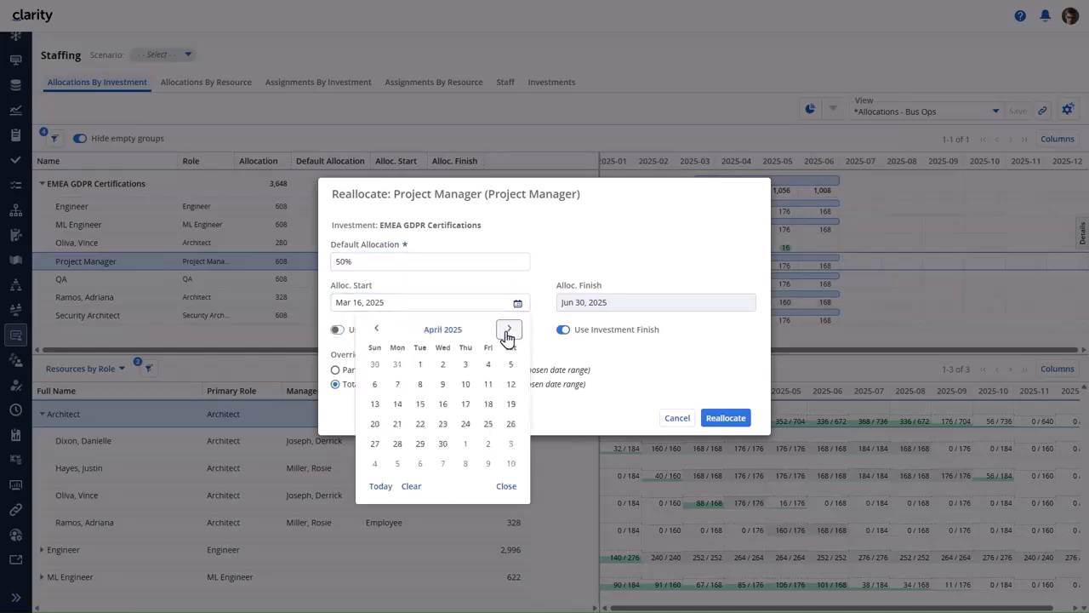
left_click(508, 331)
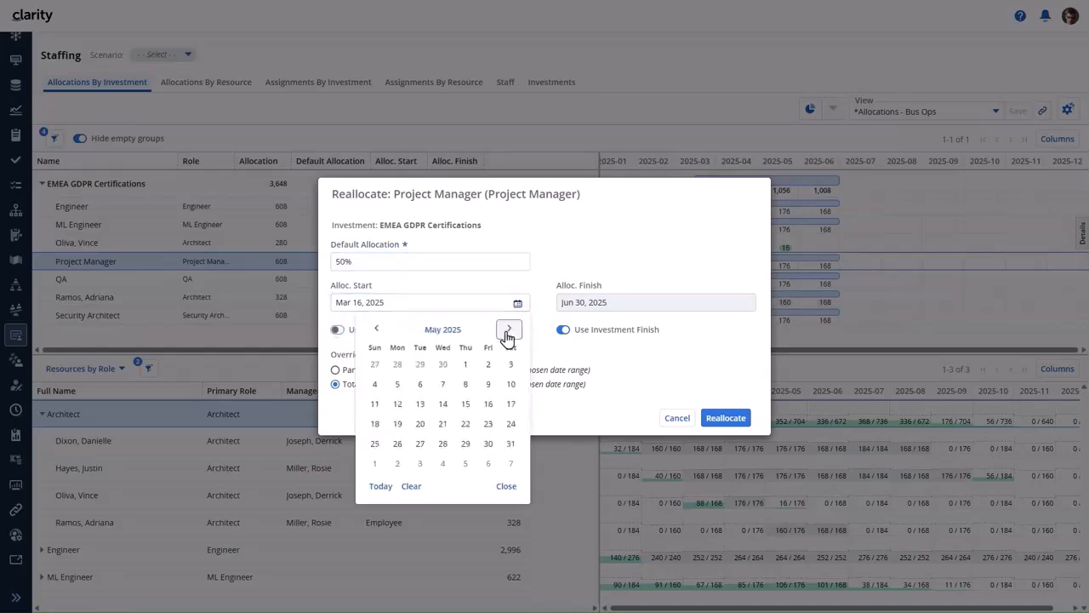
left_click(397, 385)
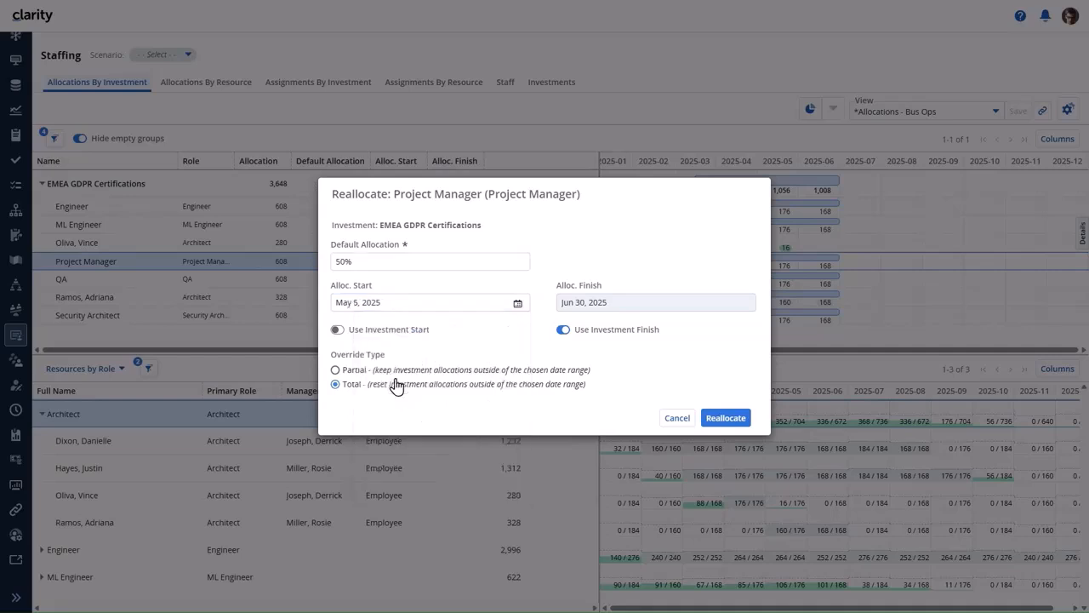
left_click(449, 371)
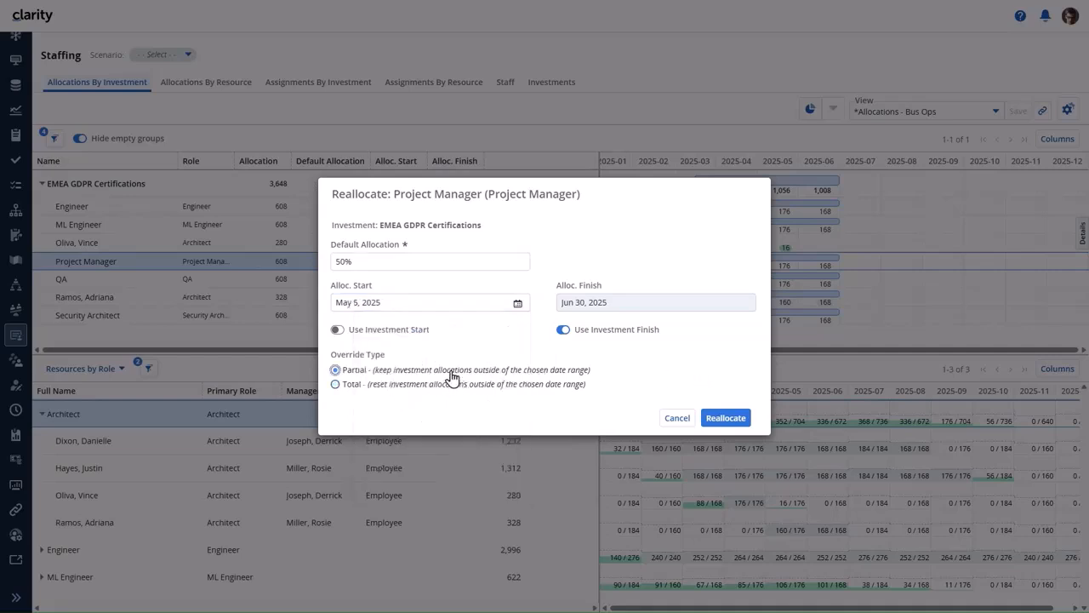
left_click(706, 417)
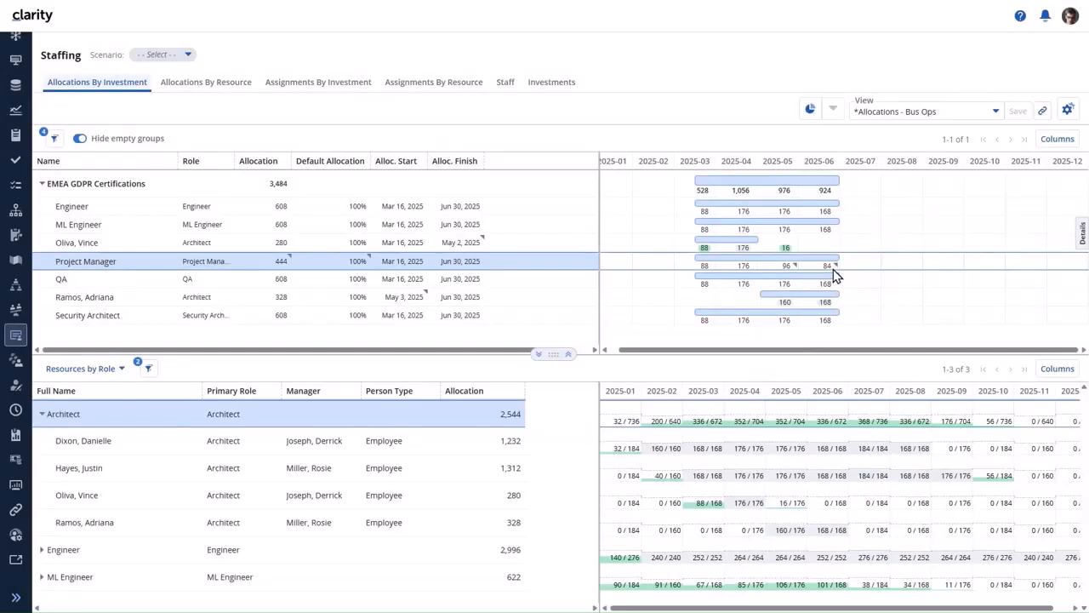
mouse_move(833, 270)
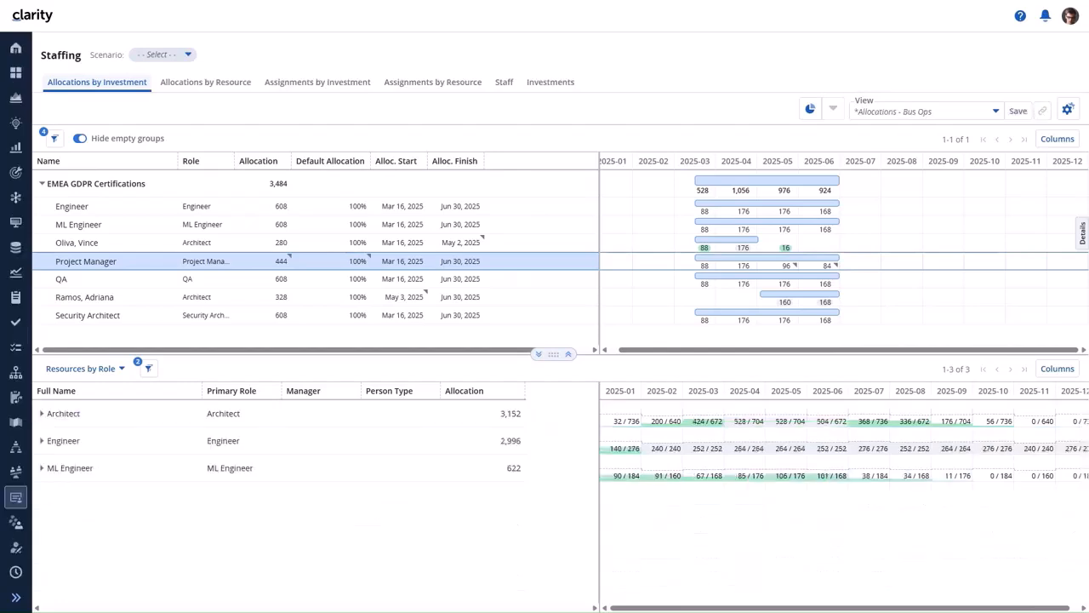
- Add Project Manager to the Primary Role filter of the Resources by Role grid and close the filter settings
left_click(149, 369)
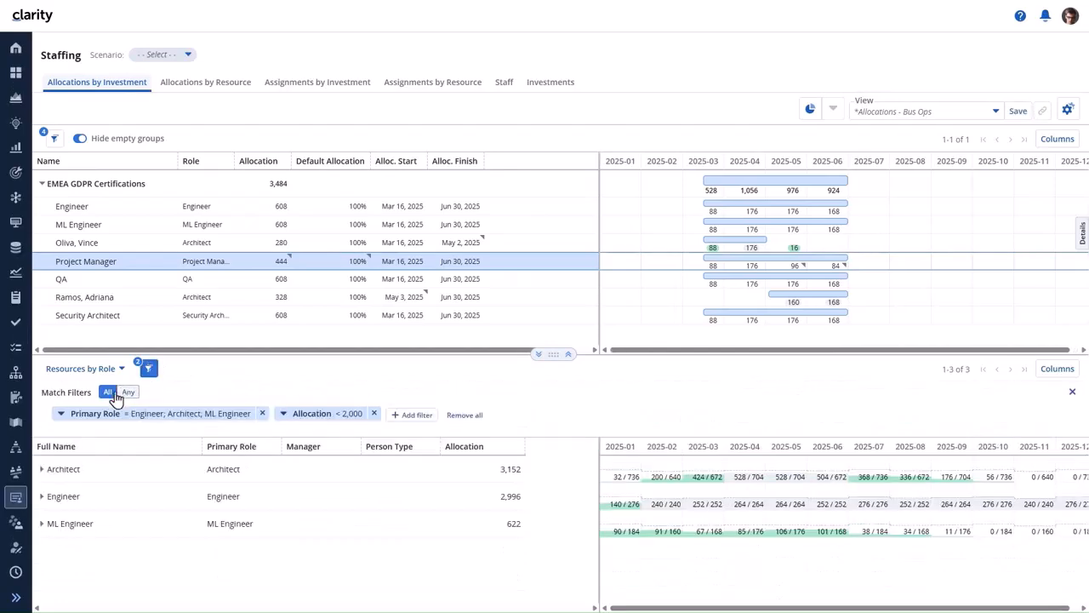
left_click(108, 417)
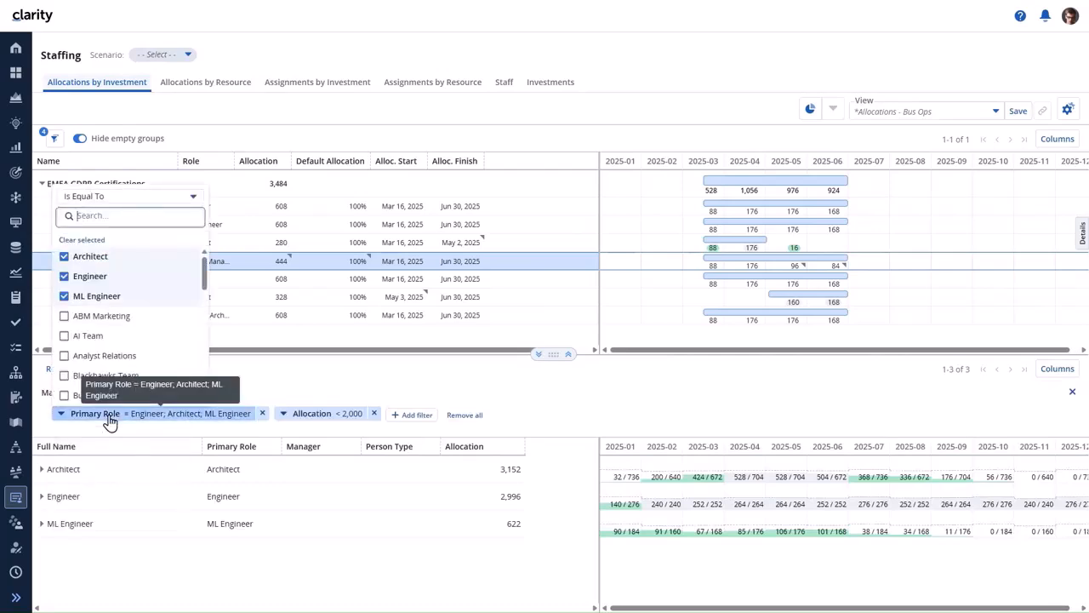
type("project")
left_click(81, 493)
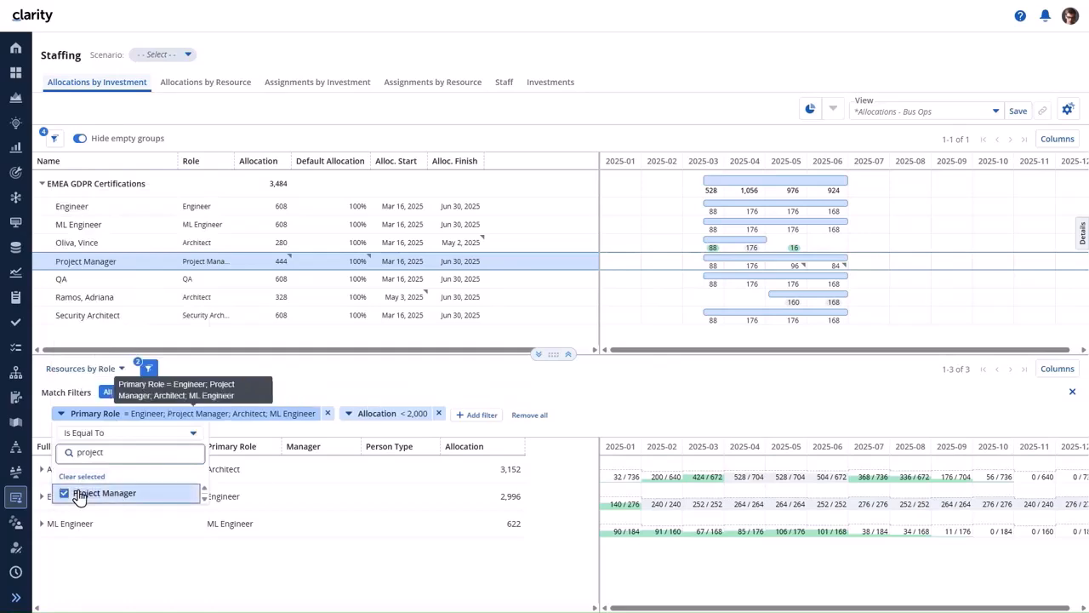
left_click(403, 400)
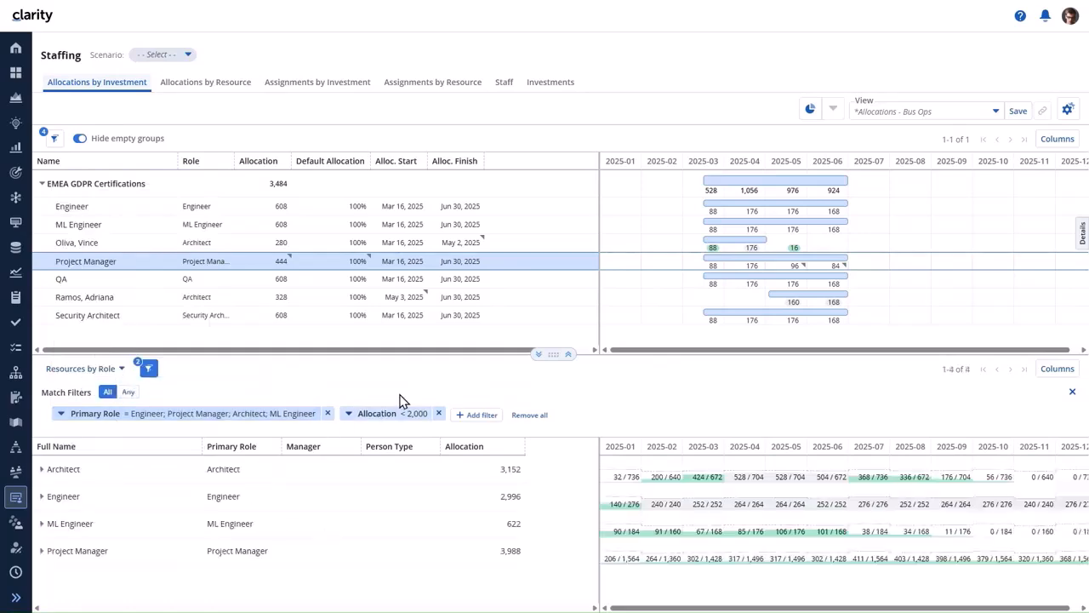
left_click(148, 369)
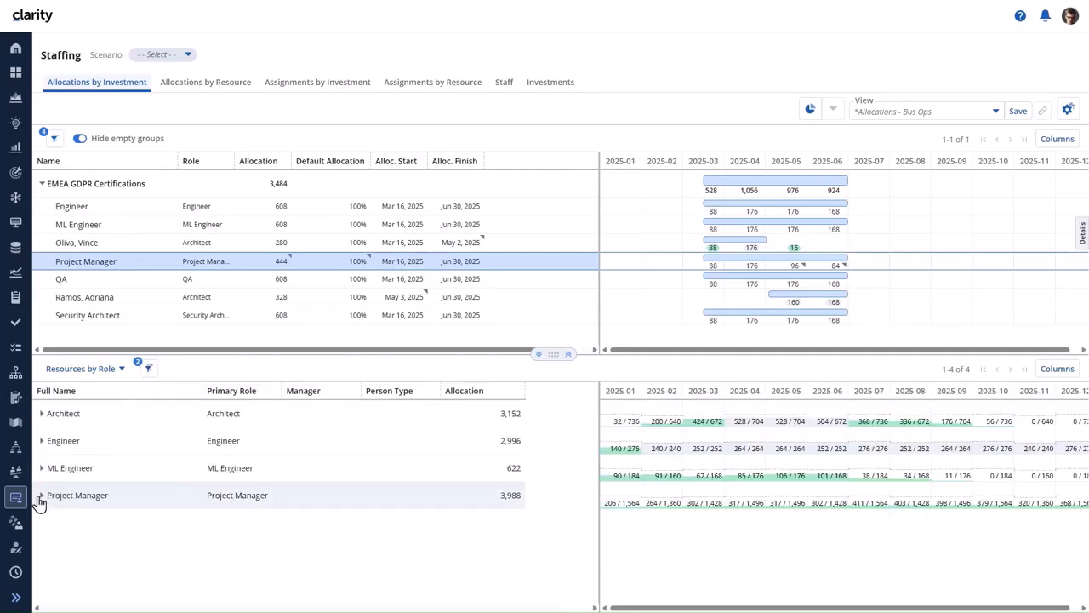
- Replace the Project Manager role on EMEA GDPR Certifications with the third Project Manager resource, using the investment dates and the Total override type
left_click(39, 500)
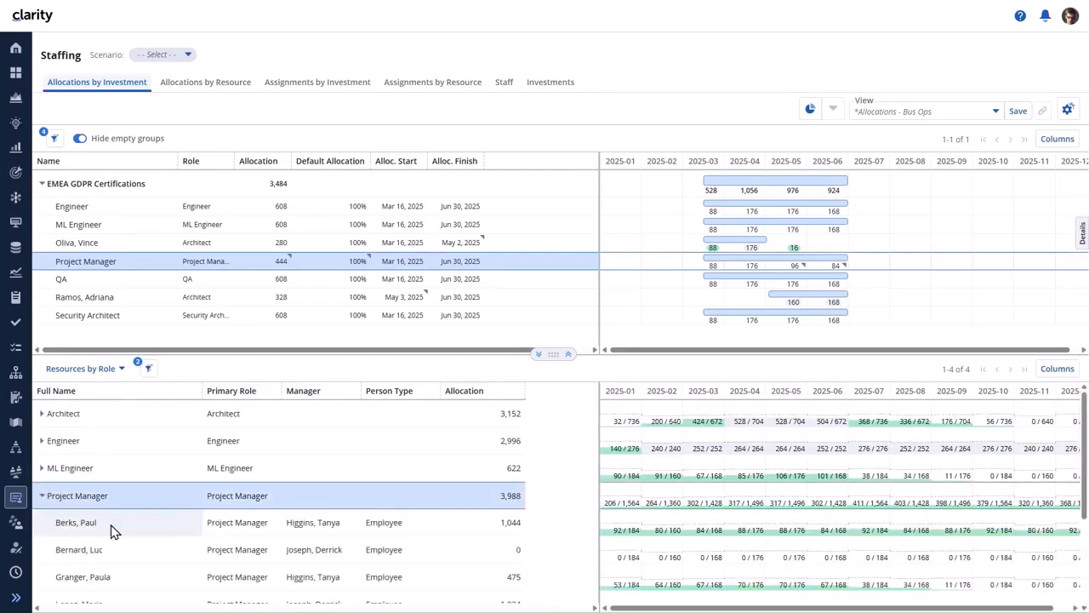
scroll(221, 545, "down", 1)
scroll(228, 541, "down", 1)
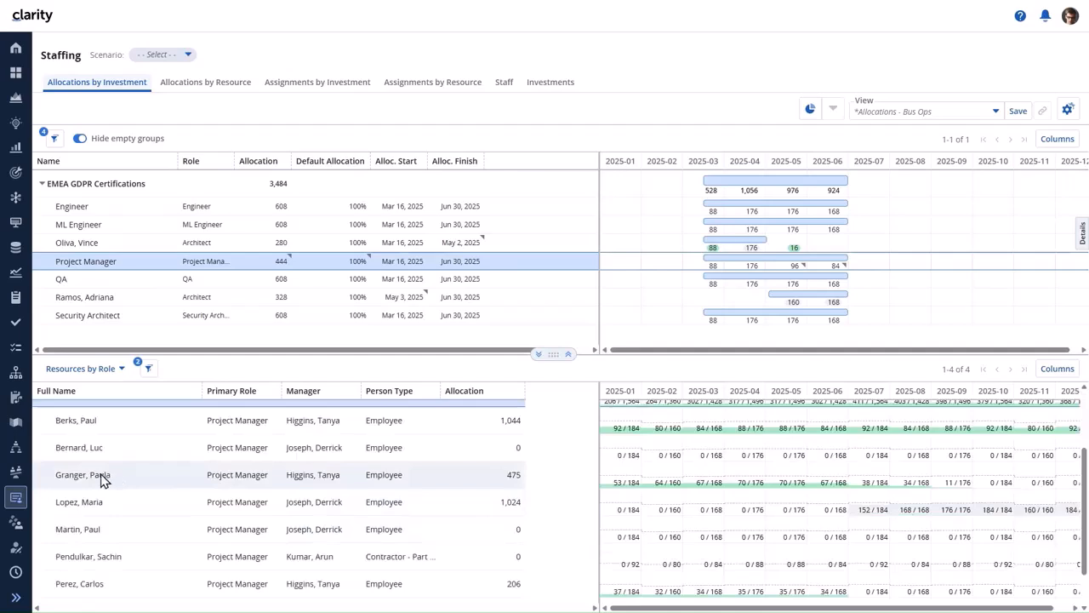
left_click_drag(100, 474, 112, 256)
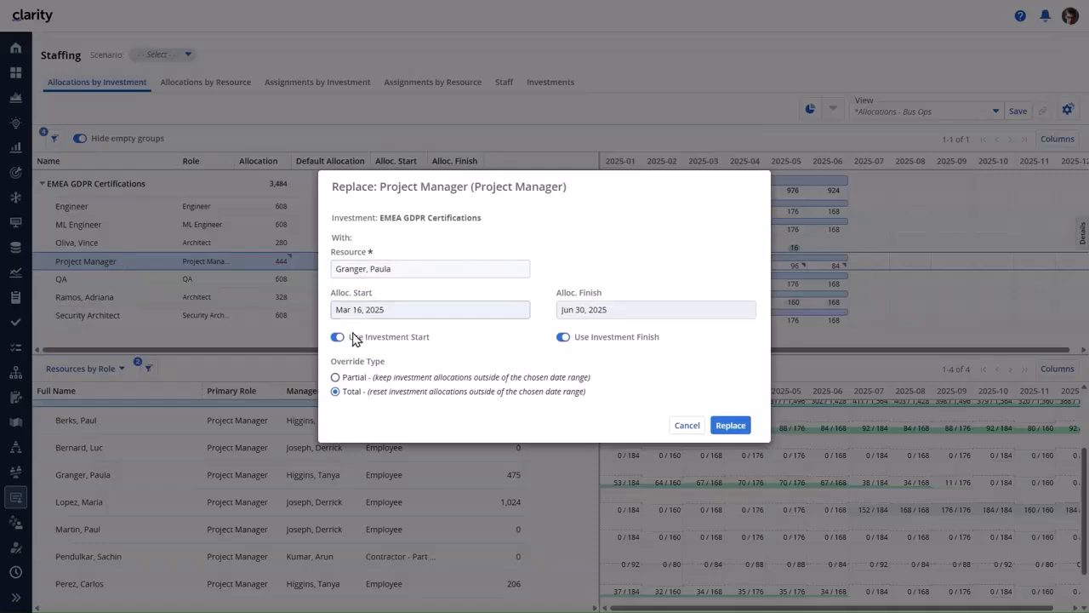
left_click(741, 424)
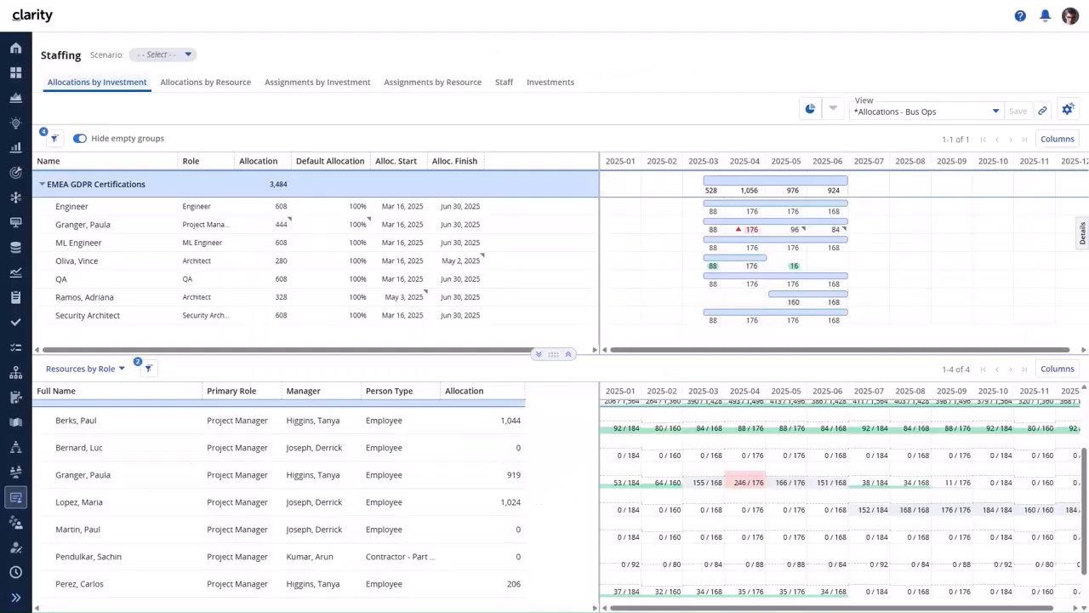
- Enlarge the investment grid and load the saved view ** For Scenario - Reallocations
left_click(543, 356)
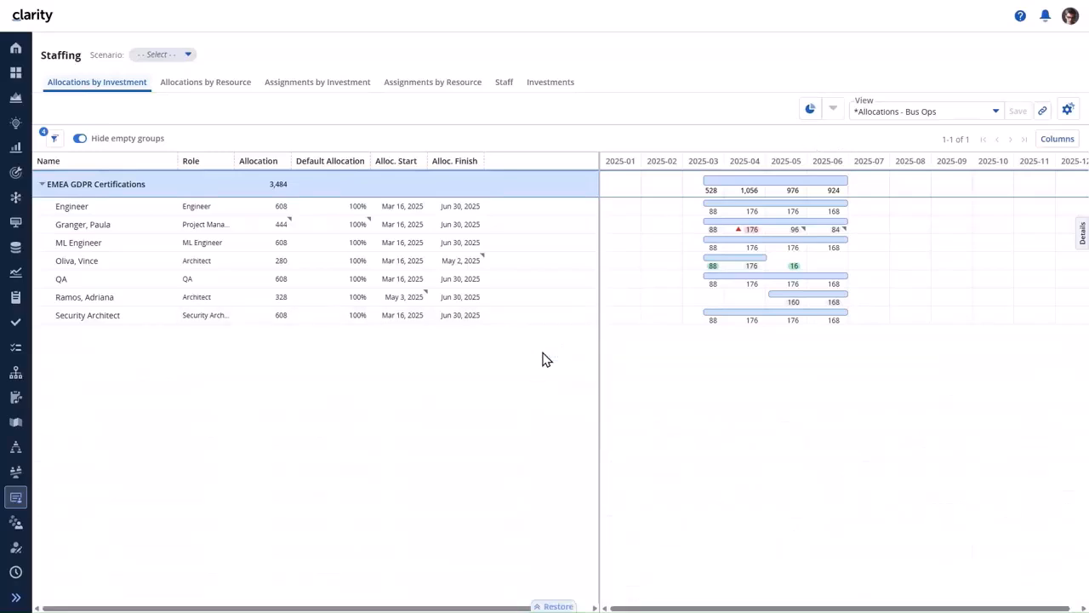
left_click(914, 112)
left_click(921, 195)
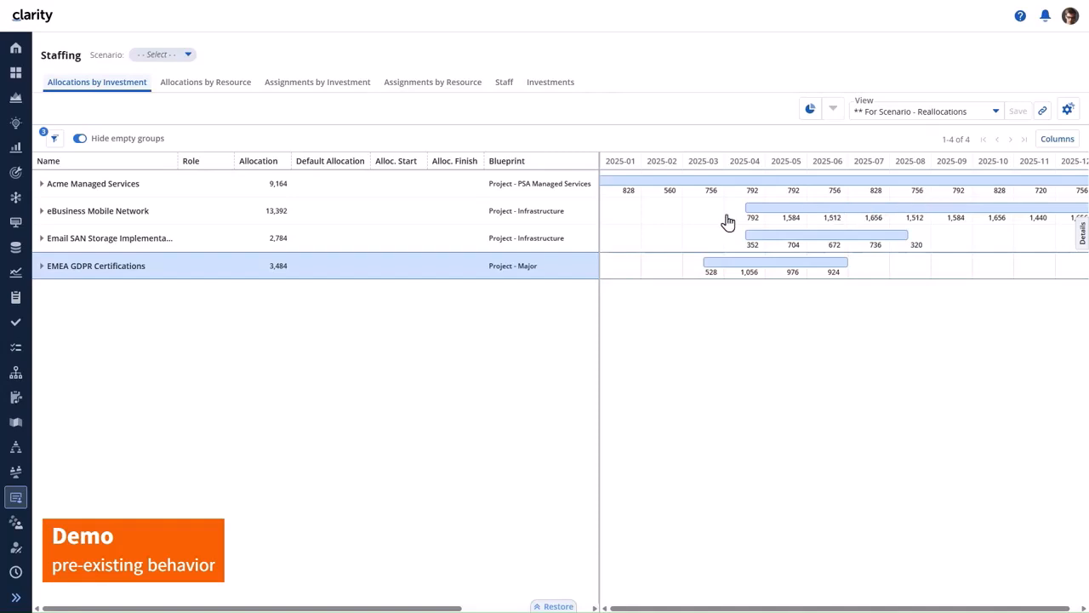
- Expand eBusiness Mobile Network and examine the allocation dates in the details of the Architect resource starting Sep 1, 2025
left_click(236, 223)
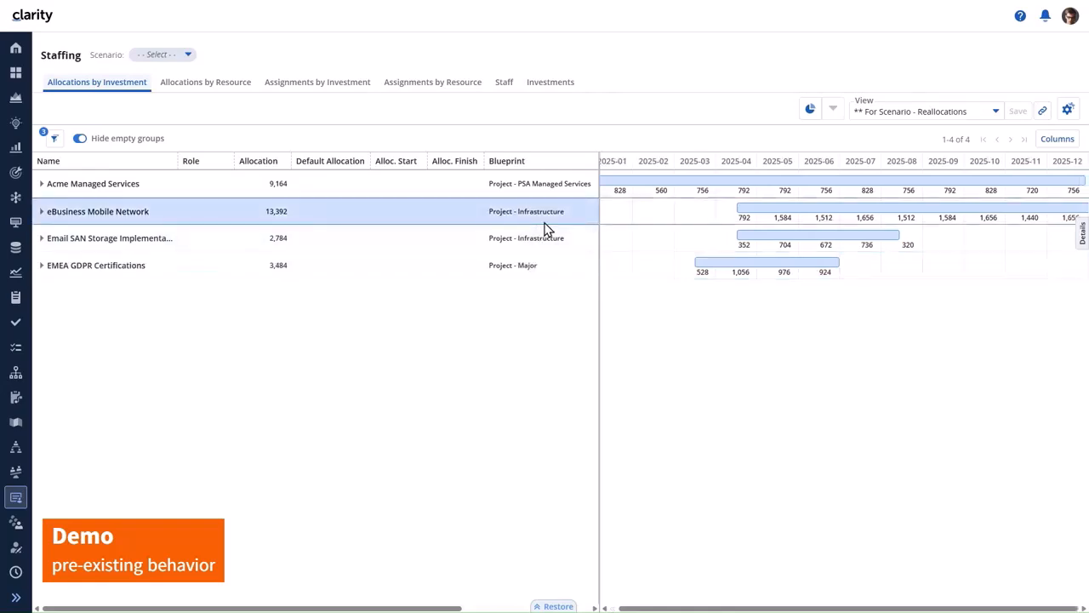
left_click(41, 211)
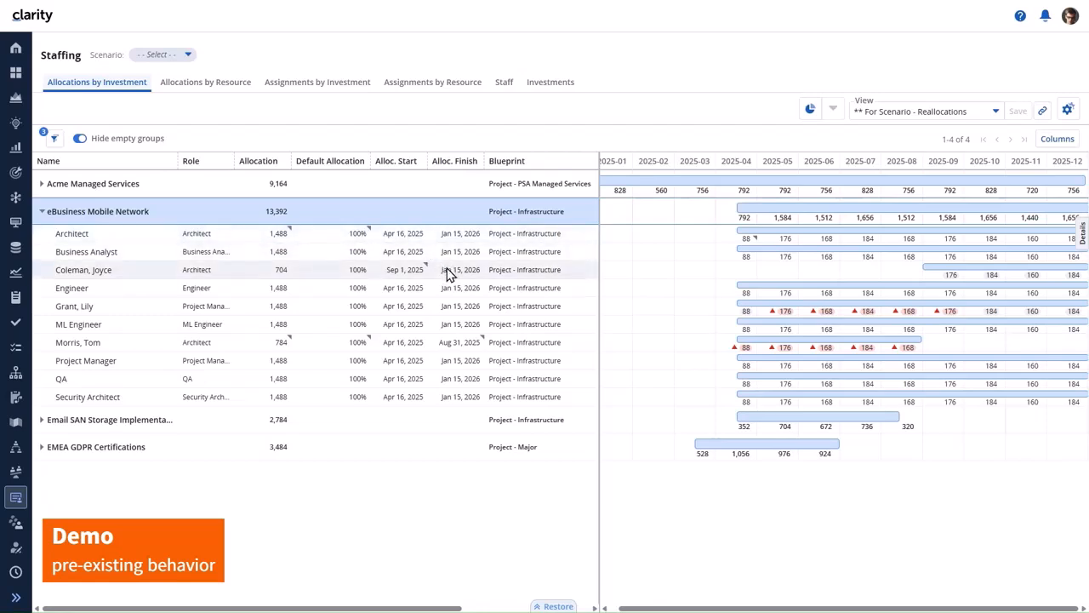
left_click(412, 272)
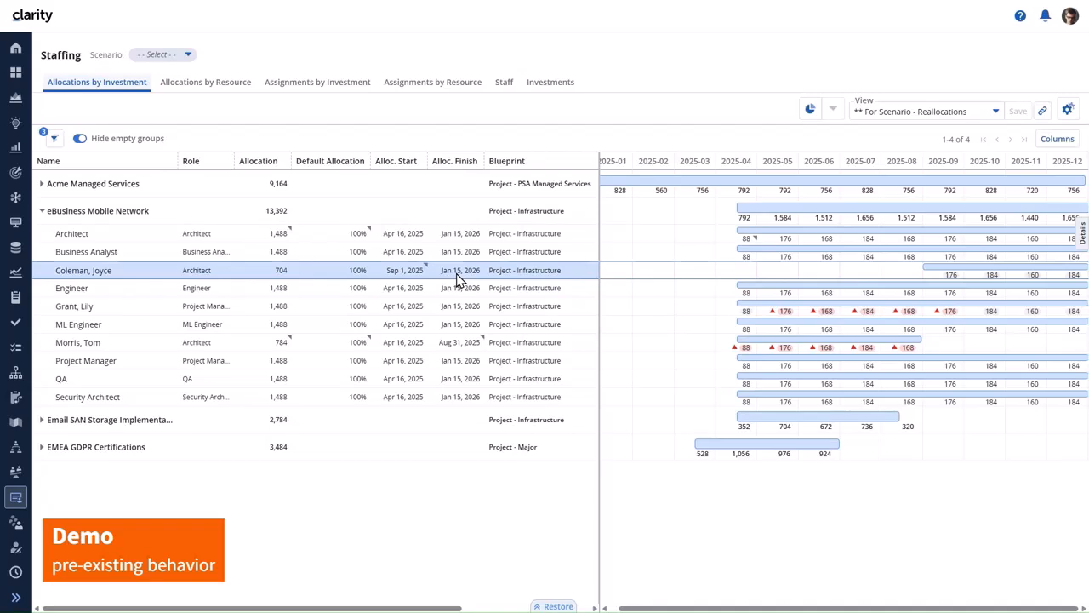
left_click(1082, 232)
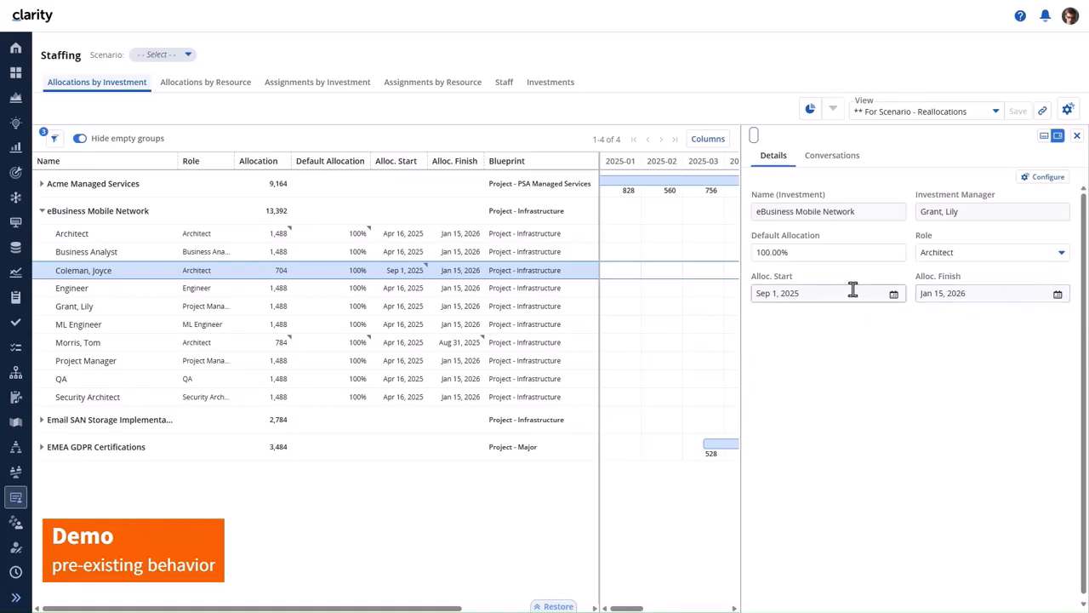
mouse_move(852, 290)
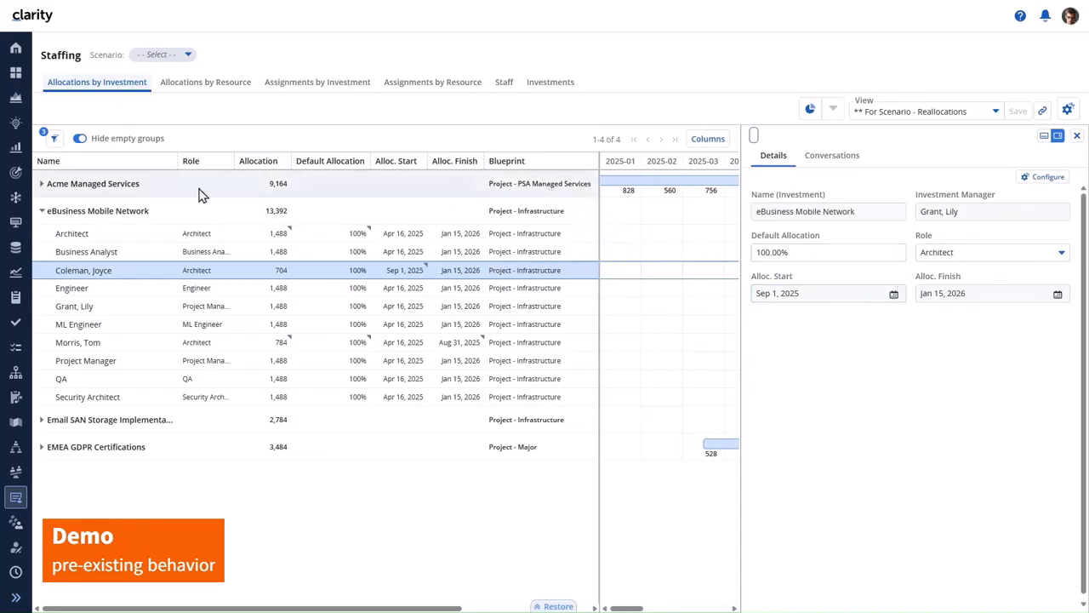
- Expand Acme Managed Services, check whether the Engineer role's allocation start is editable in its details, and close the details
left_click(44, 187)
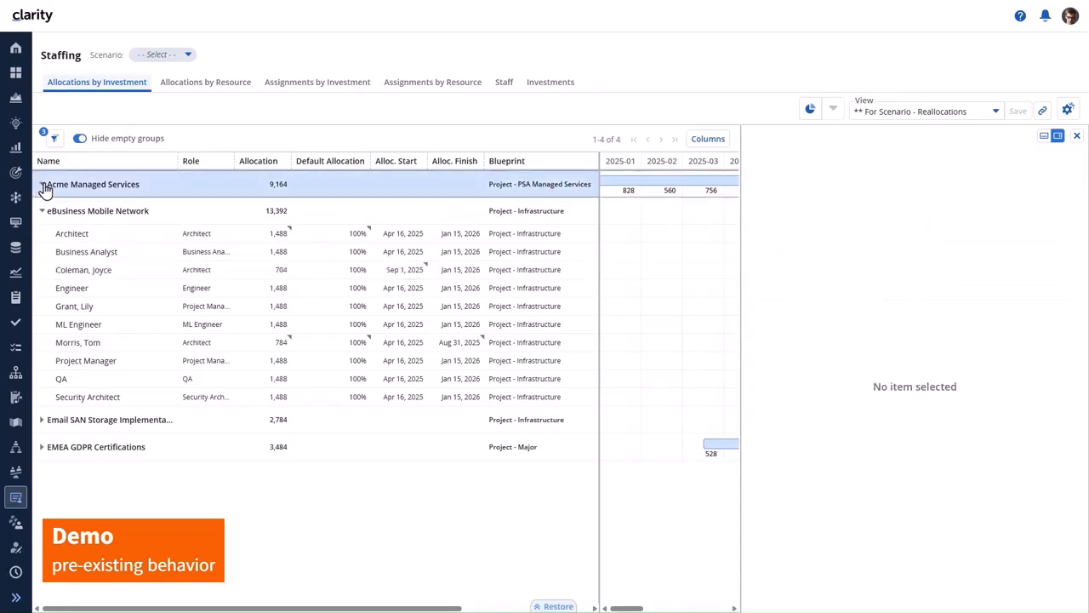
left_click(42, 185)
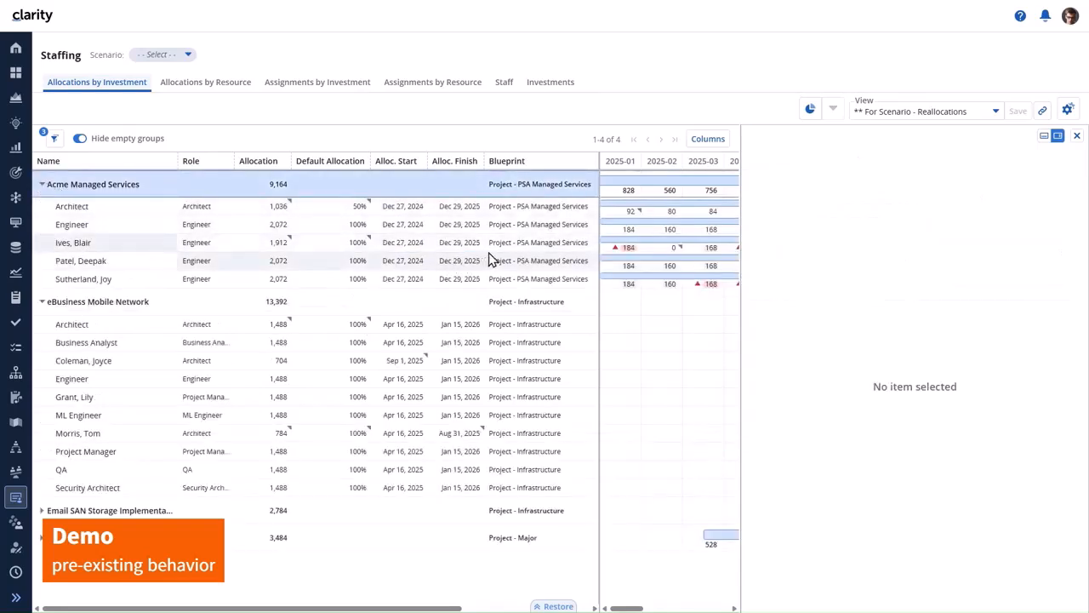
left_click(528, 231)
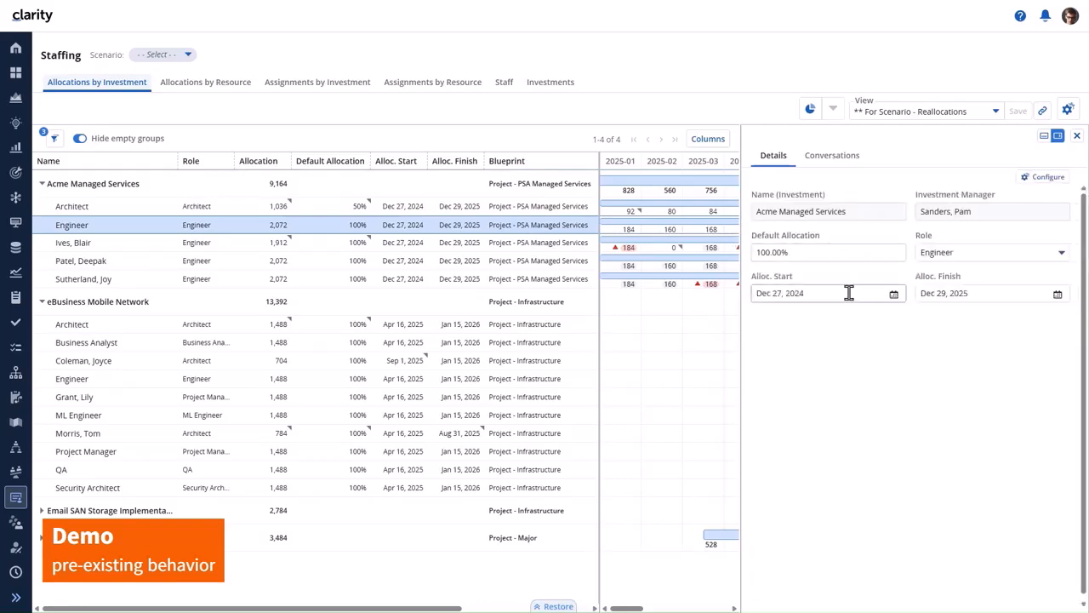
left_click(877, 292)
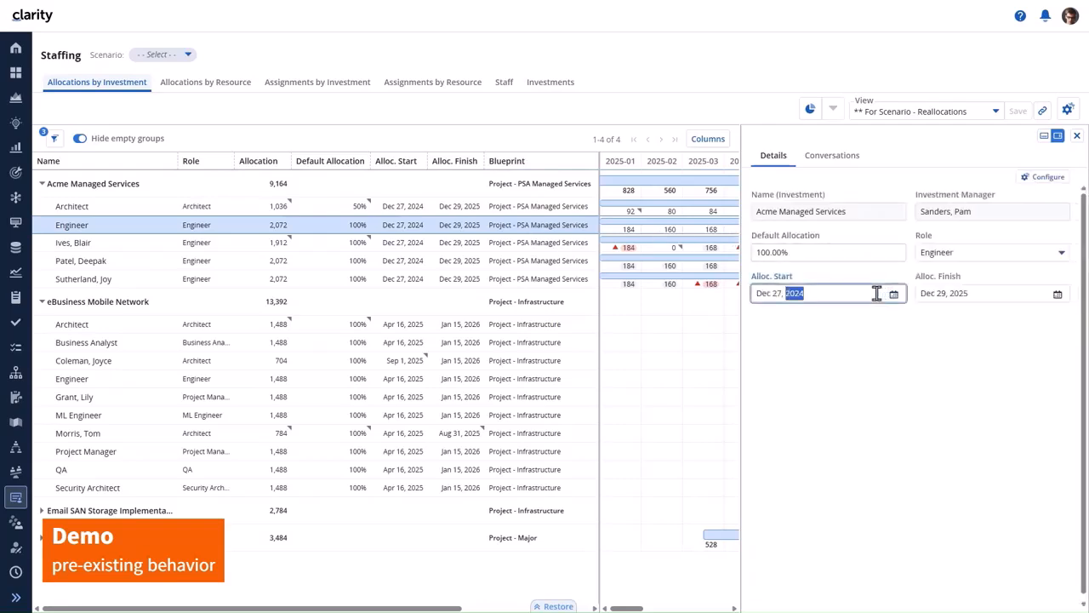
left_click(893, 293)
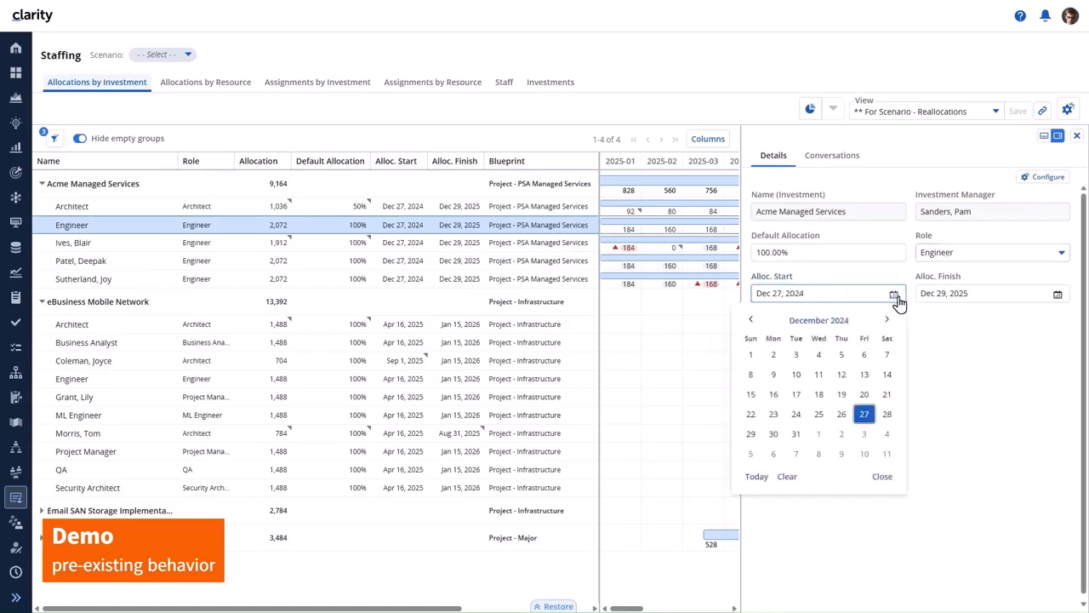
left_click(894, 293)
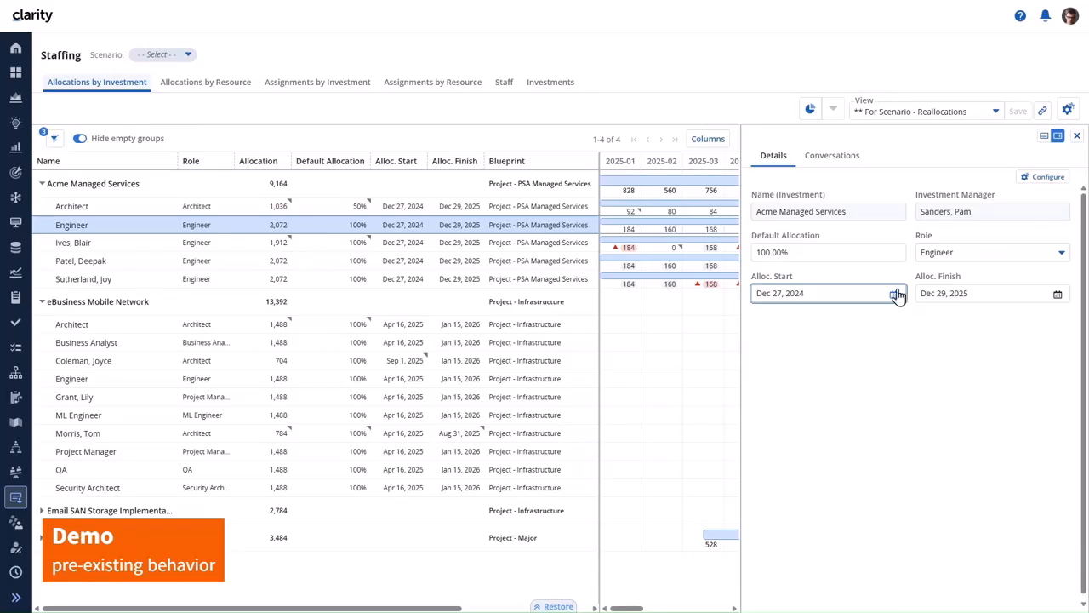
left_click(1077, 136)
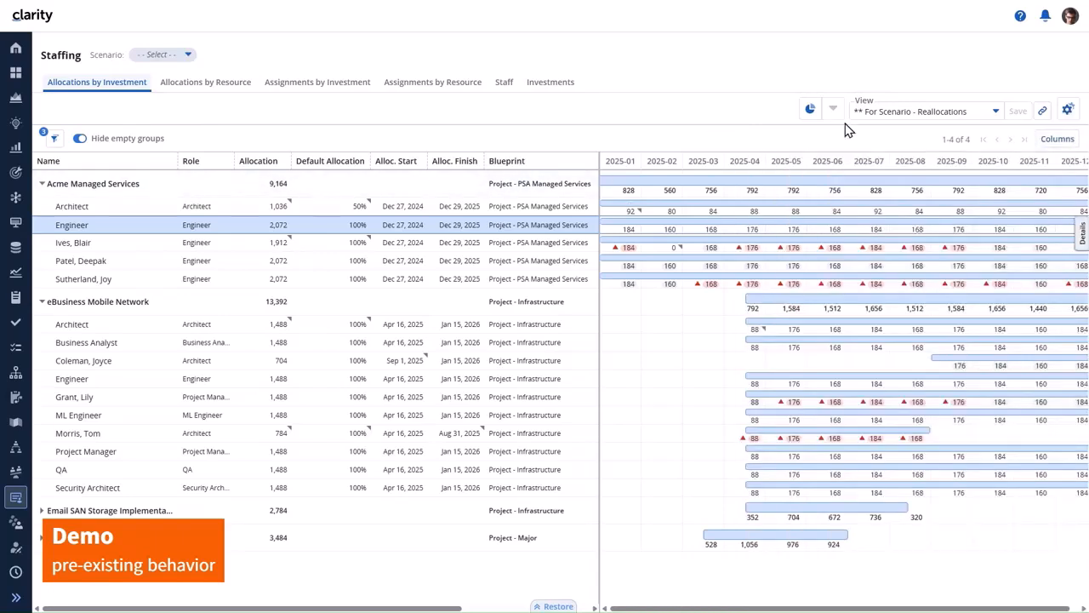
- Activate the Reallocations scenario and expand eBusiness Mobile Network to show its staff allocations
left_click(170, 55)
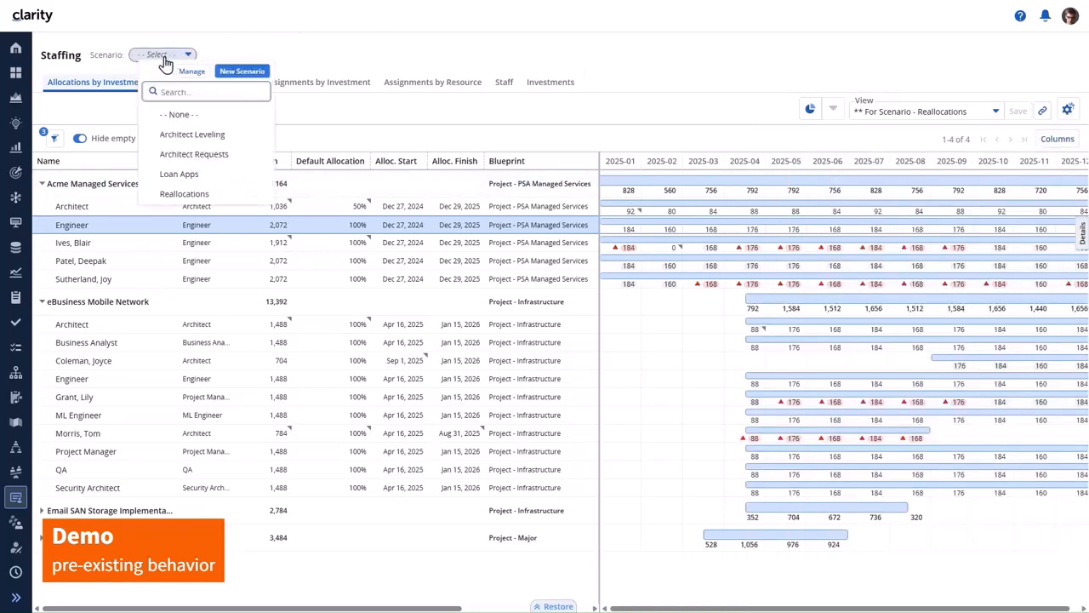
left_click(176, 201)
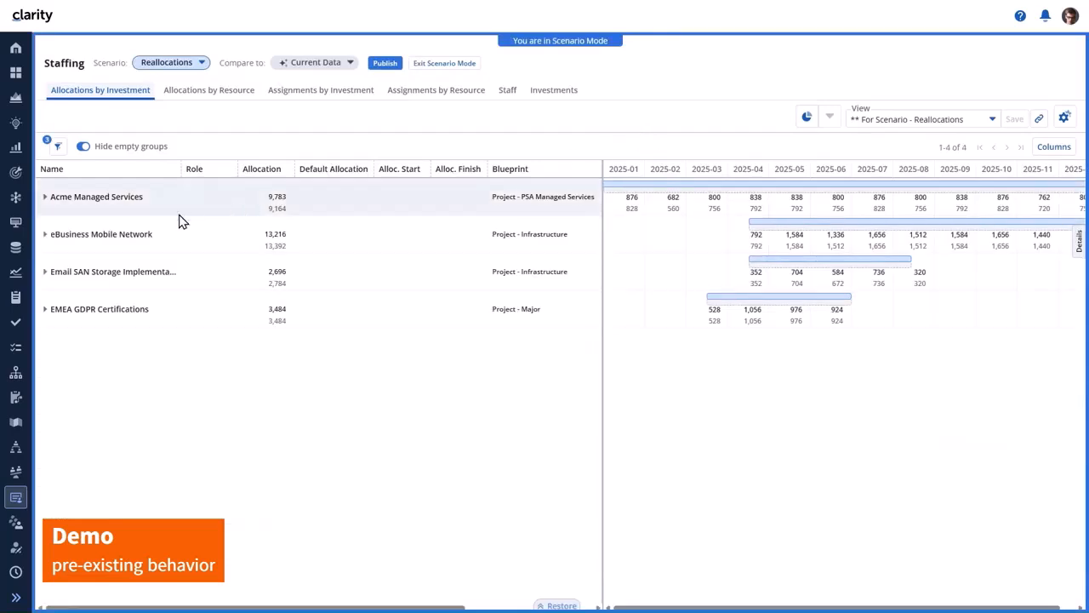
left_click(47, 240)
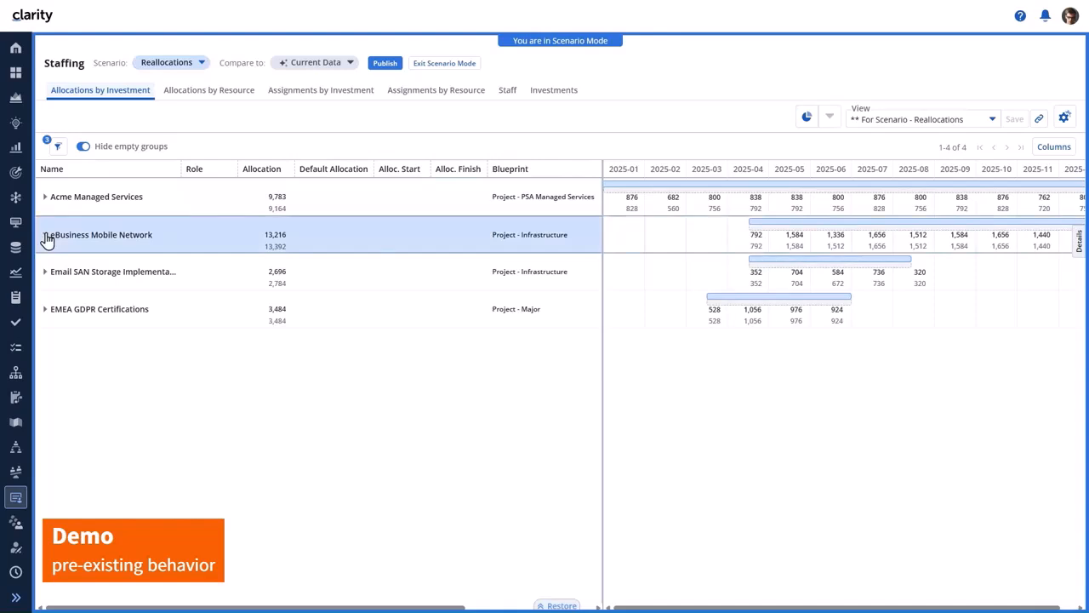
left_click(47, 239)
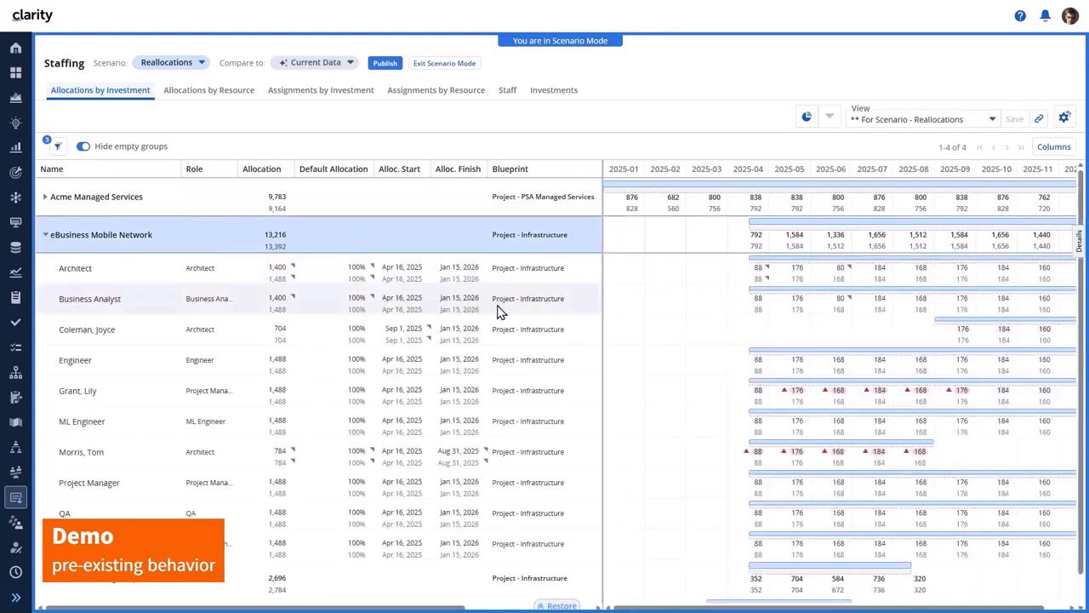
- Examine the resize handles on the allocation bars of the Business Analyst role and the two named Architect resources
left_click(458, 314)
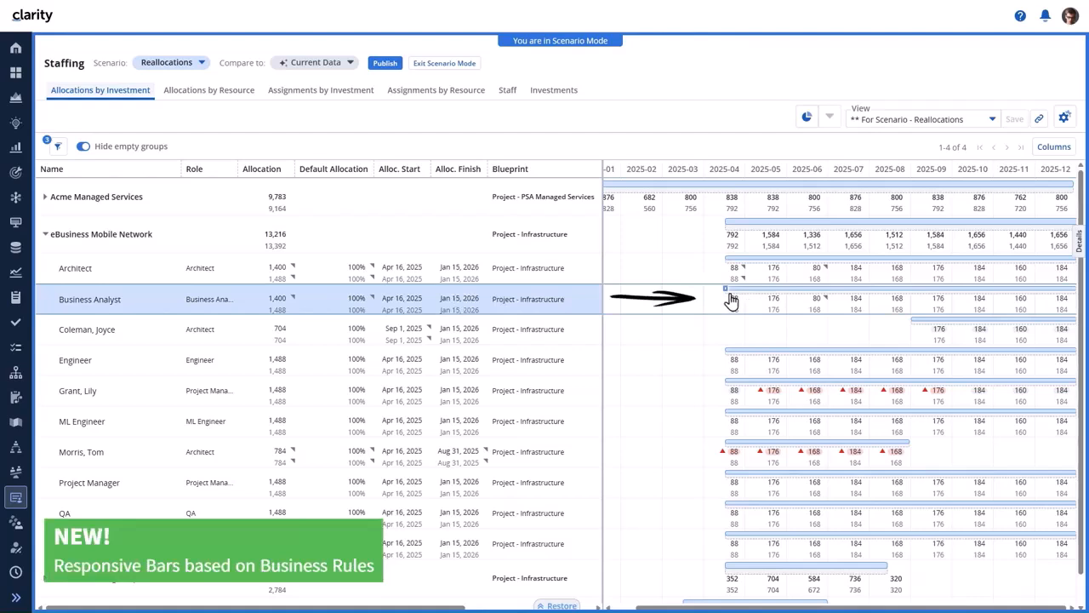
mouse_move(738, 295)
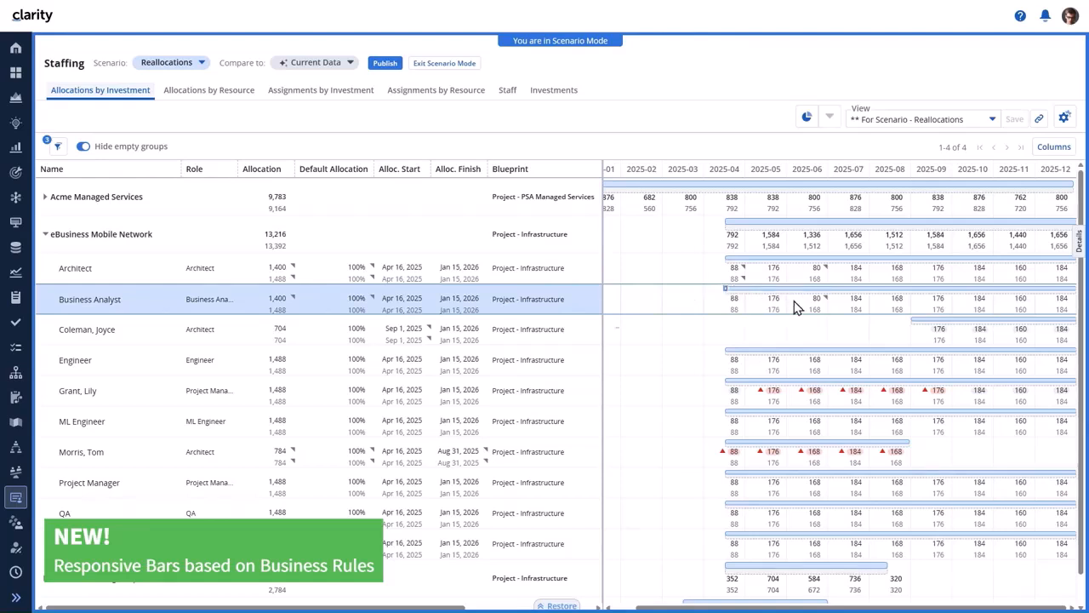
left_click(936, 323)
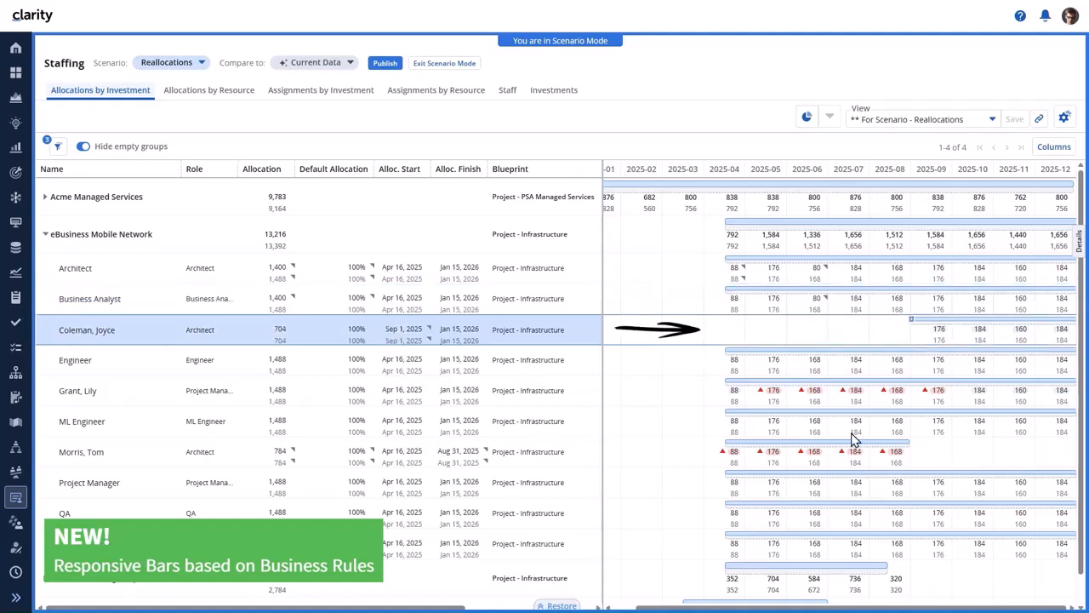
left_click(851, 451)
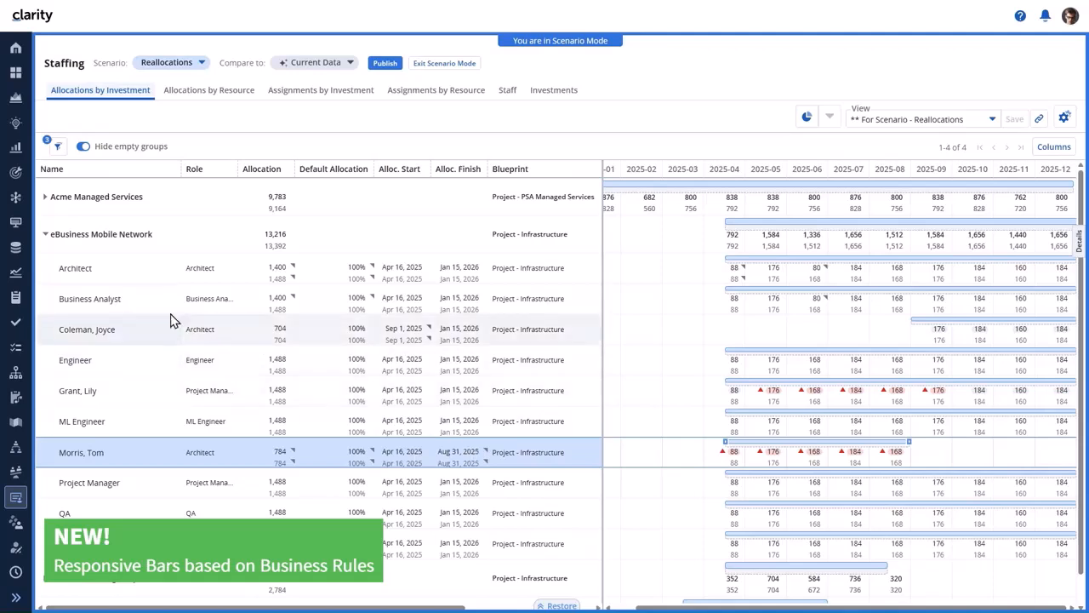
- Under EMEA GDPR Certifications, set the Engineer role's allocation finish to Jun 6, 2025 and resize its bar to start Apr 8, 2025
left_click(45, 235)
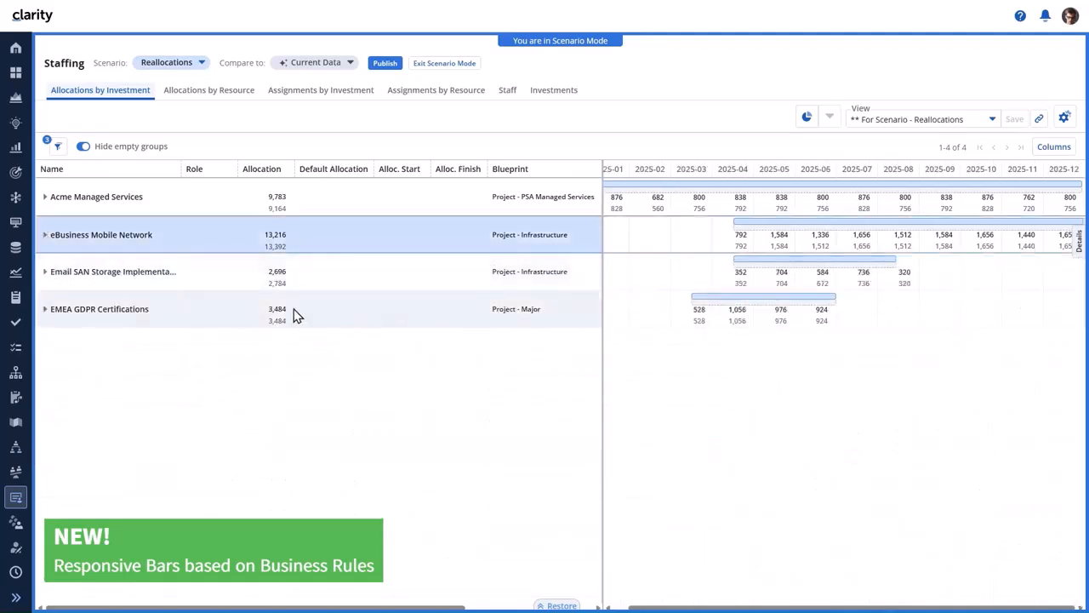
left_click(45, 312)
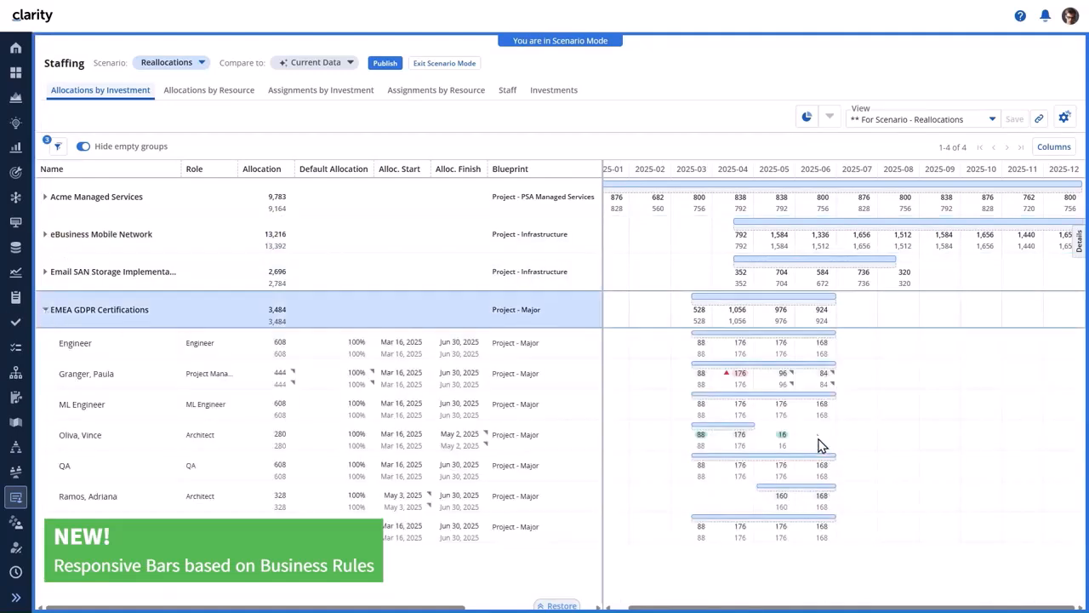
left_click(474, 356)
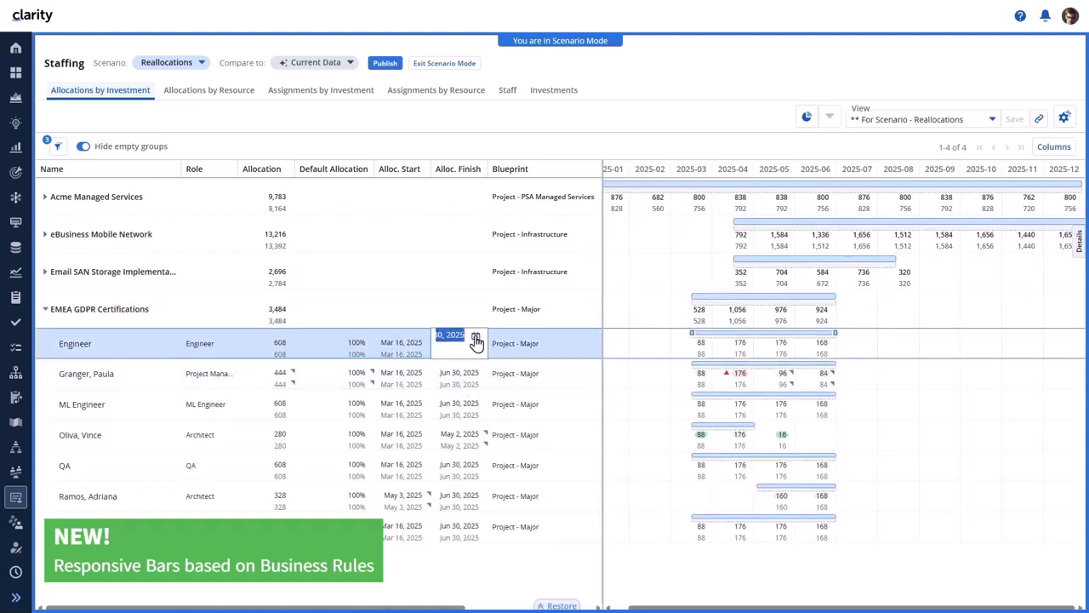
left_click(476, 336)
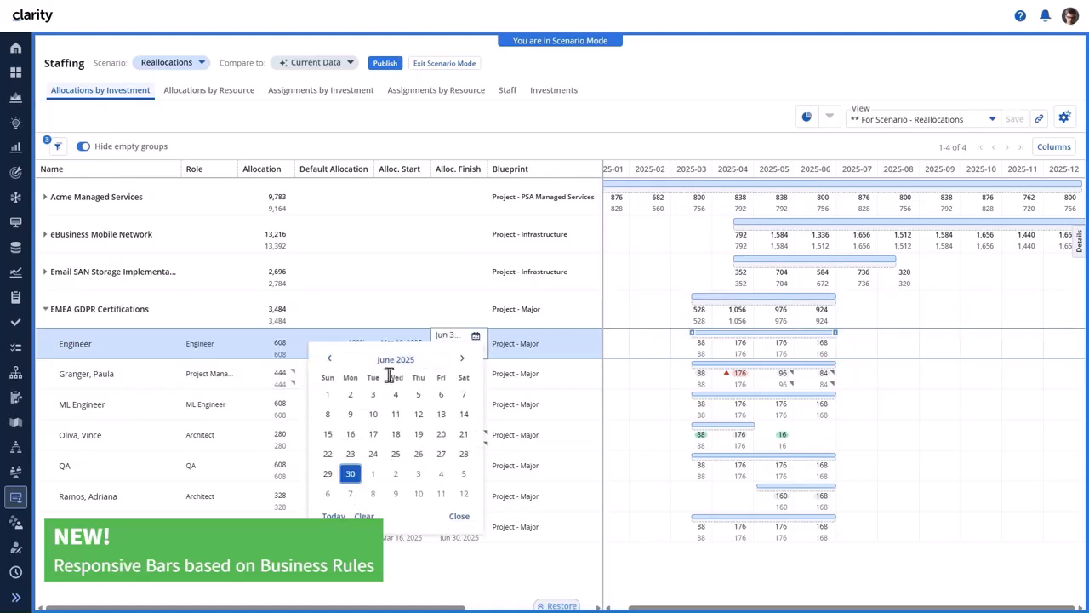
left_click(440, 395)
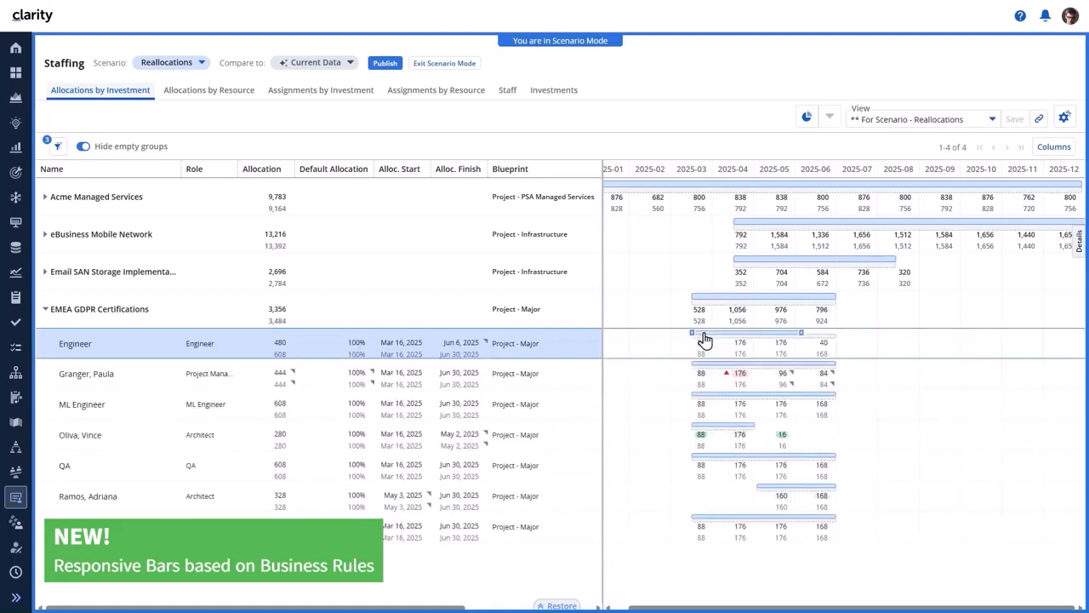
left_click_drag(706, 333, 725, 336)
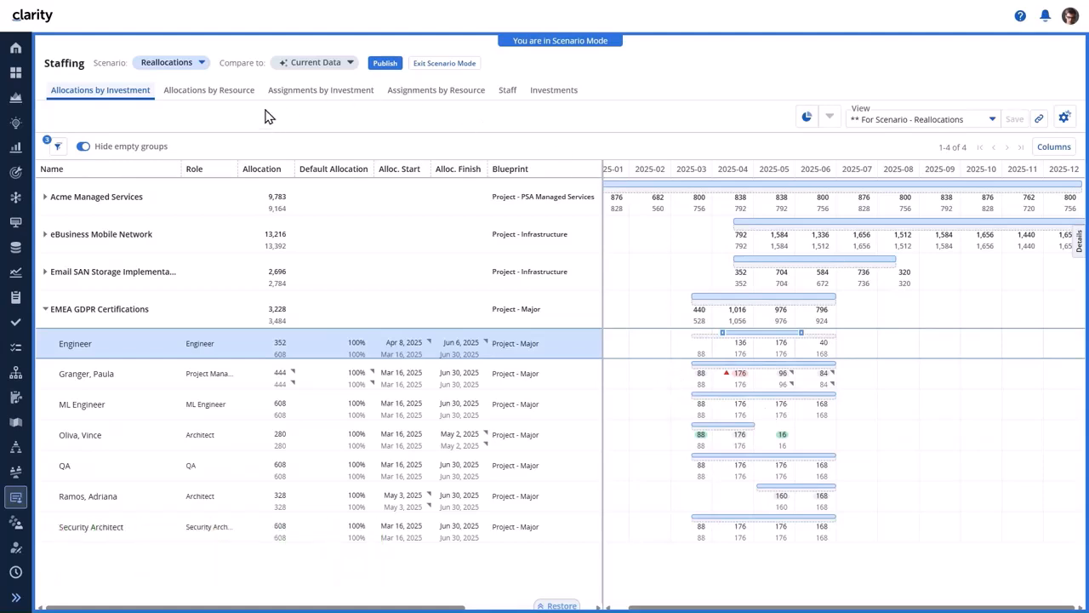
- Open the sharing settings of the Reallocations scenario and add a first person, found by surname
left_click(202, 65)
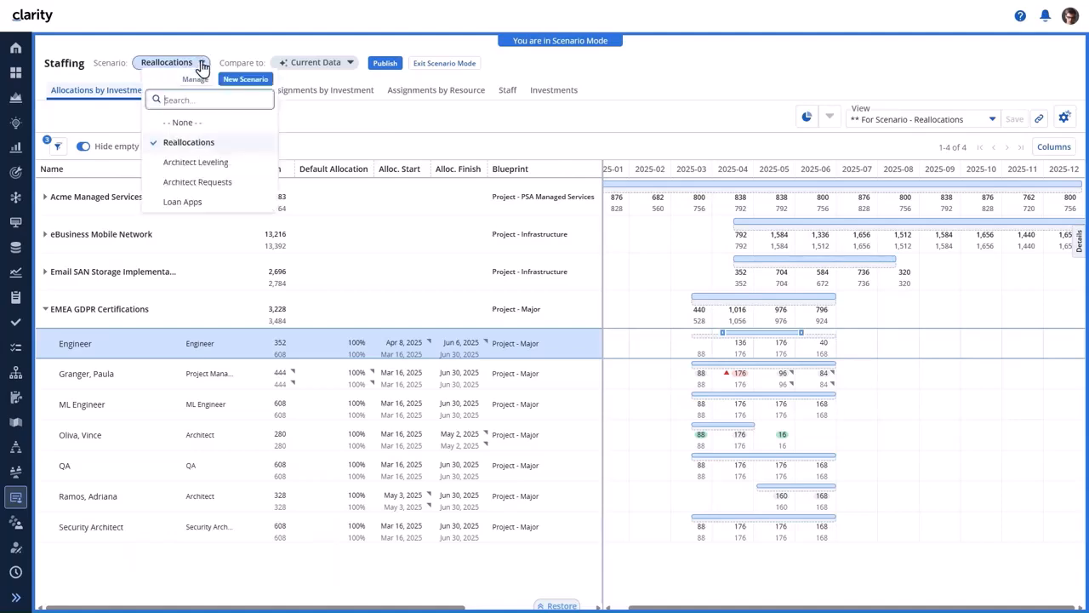
left_click(196, 82)
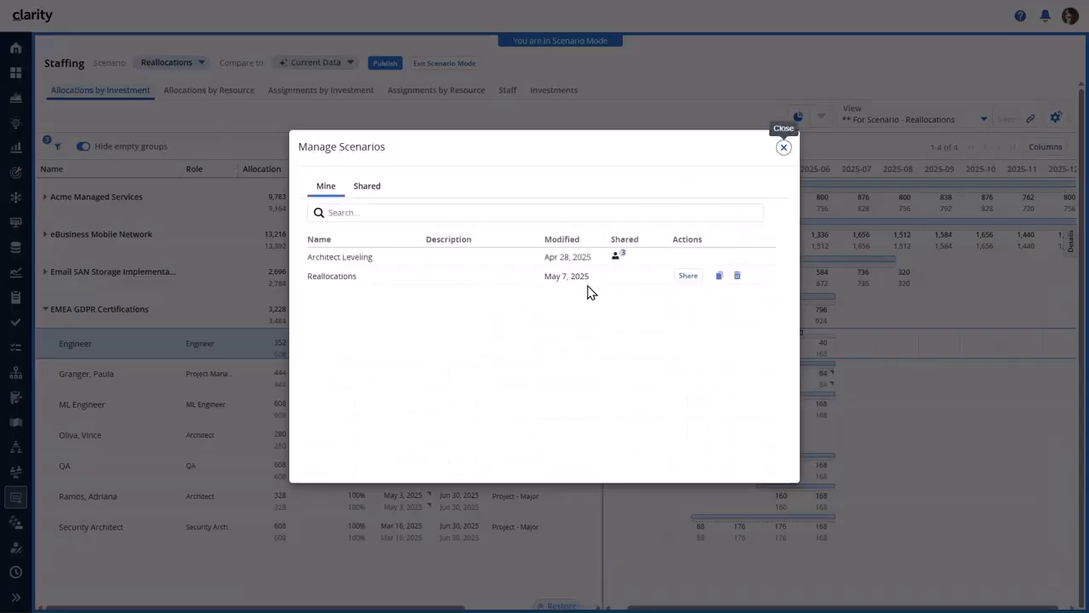
left_click(693, 277)
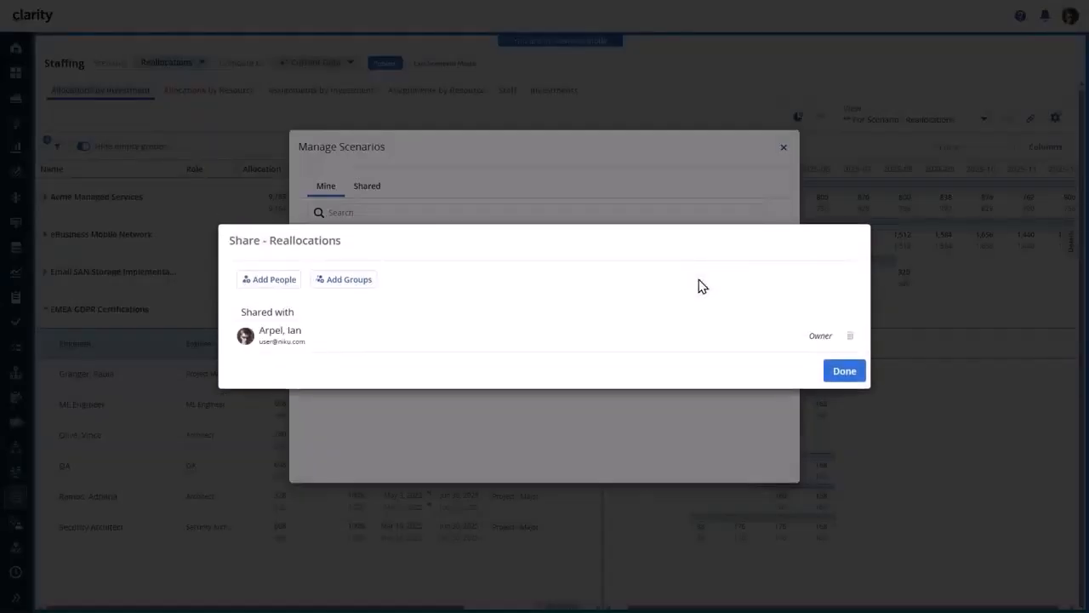
left_click(283, 283)
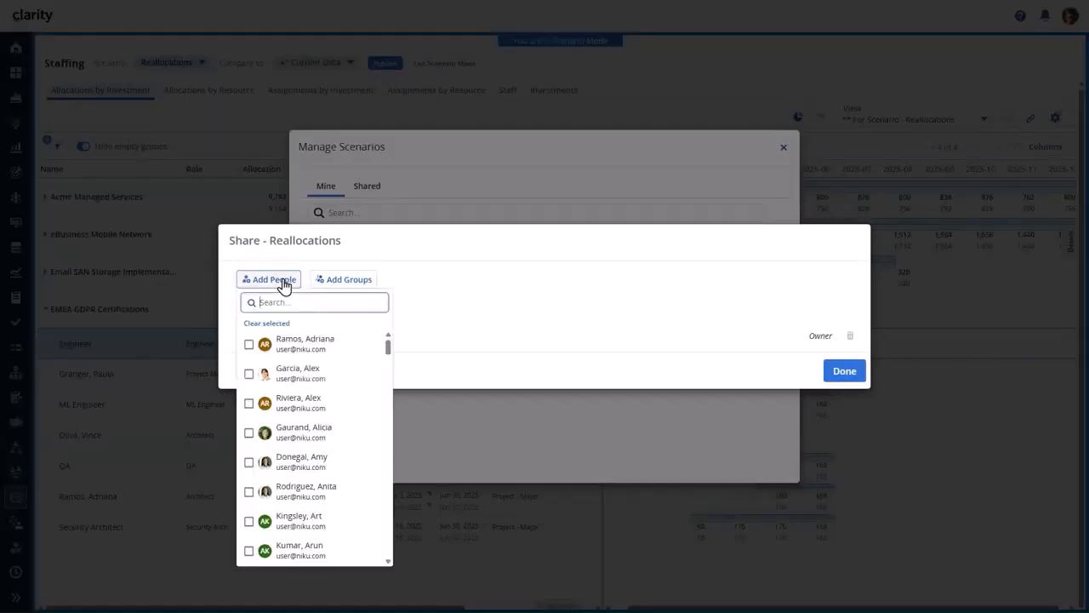
type("lew")
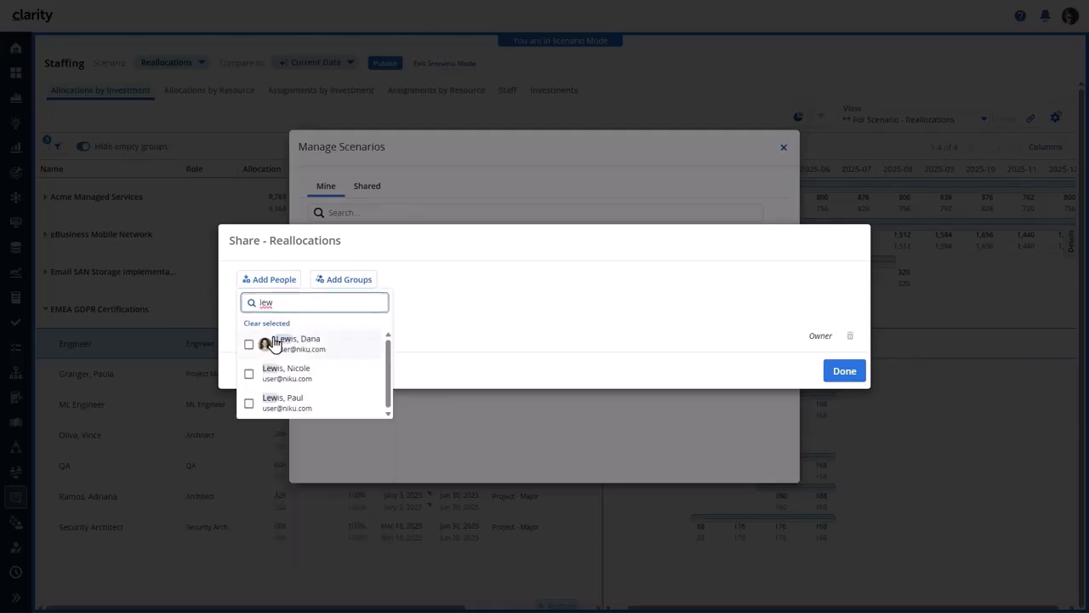
left_click(269, 343)
- Share the Reallocations scenario with two more people and change the first added person's access to Editor
left_click_drag(285, 286, 260, 290)
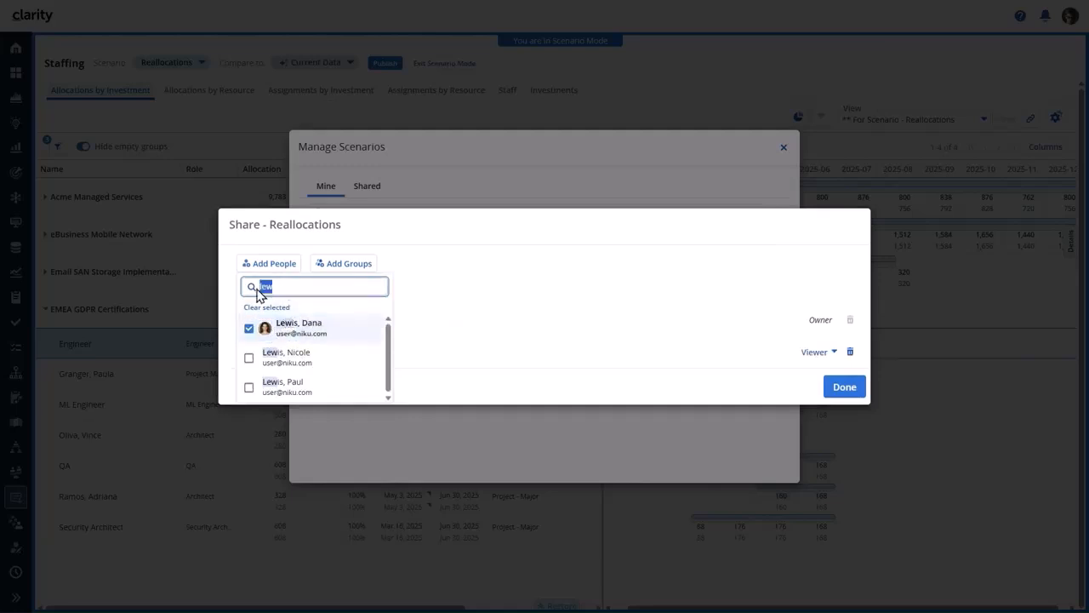
type("d")
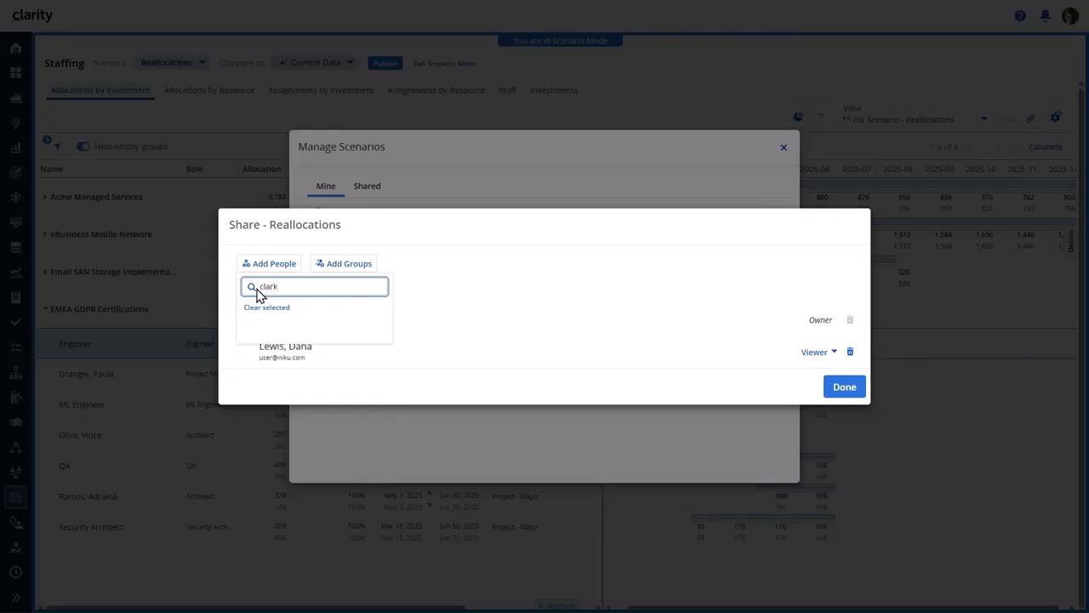
left_click(280, 356)
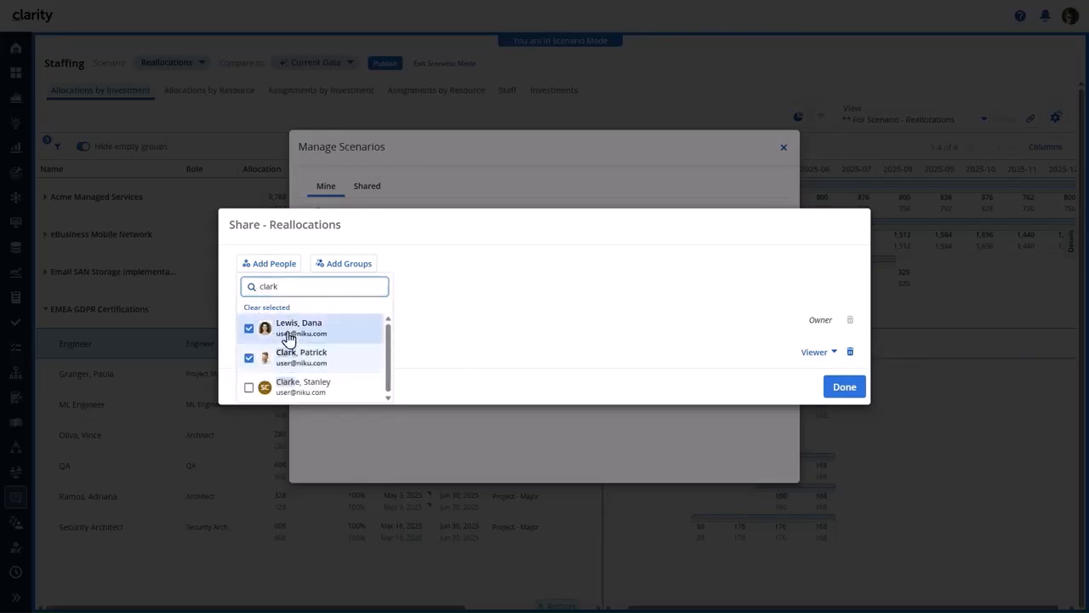
left_click_drag(294, 286, 251, 296)
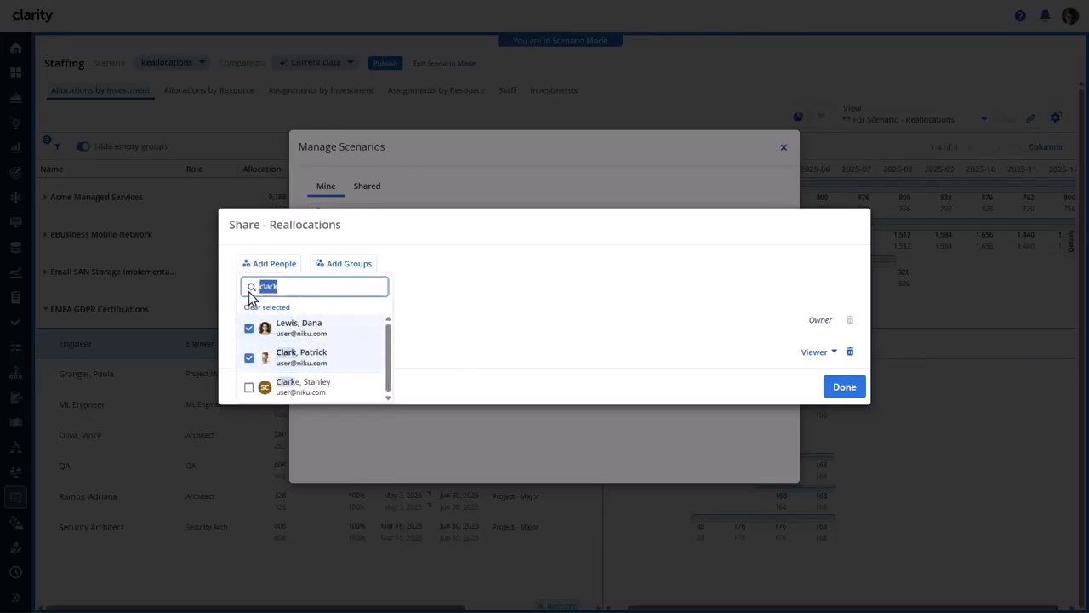
type("fowler")
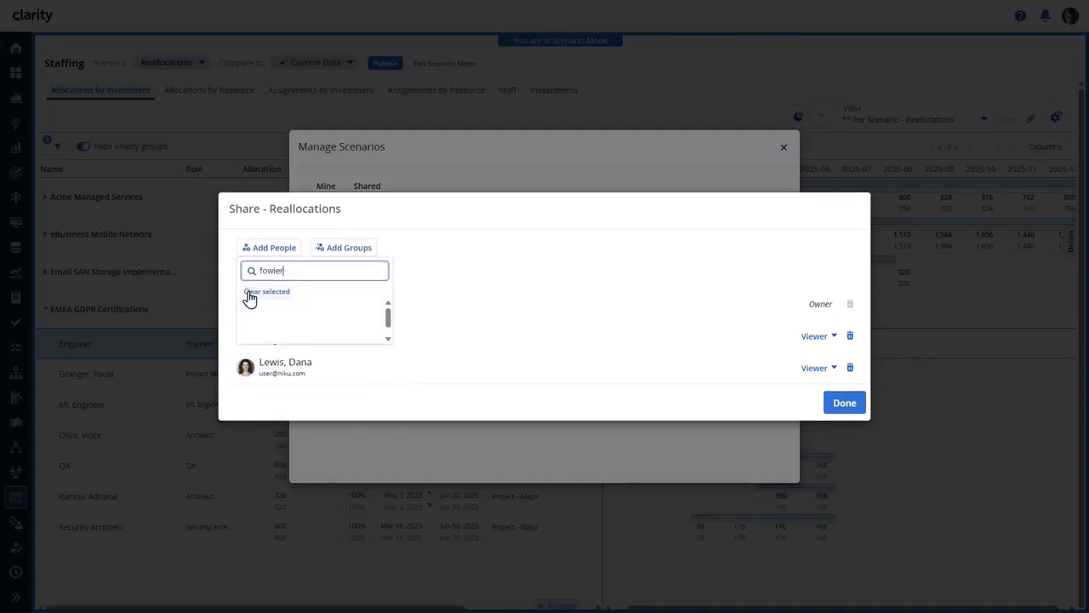
left_click(248, 371)
left_click(597, 272)
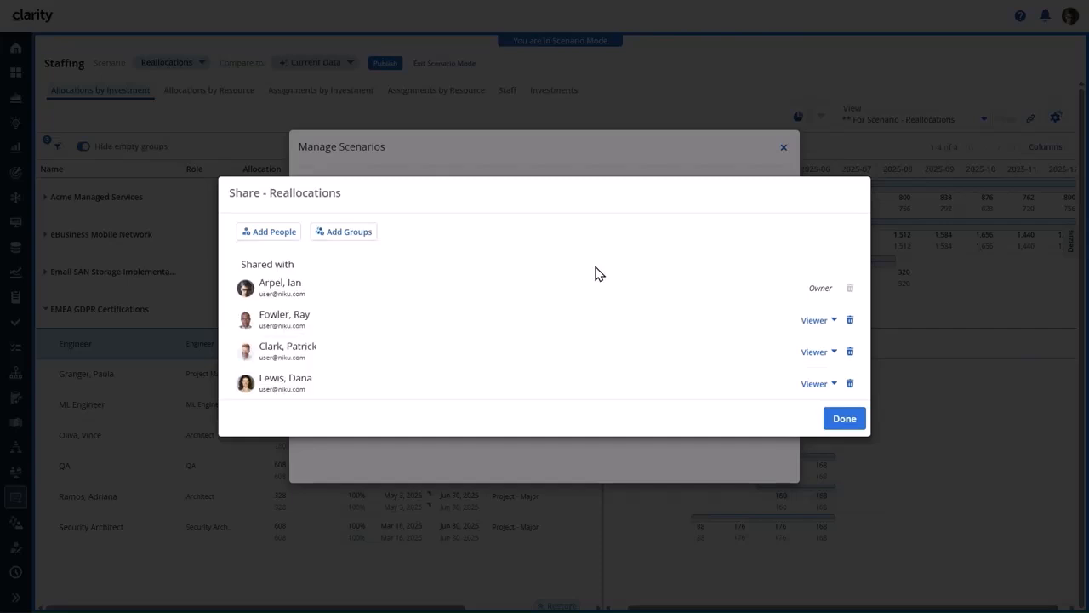
left_click(832, 384)
left_click(825, 406)
- Share the scenario with the Modern UX PdM and Modern UX DL groups, then finish sharing and close scenario management
left_click(355, 233)
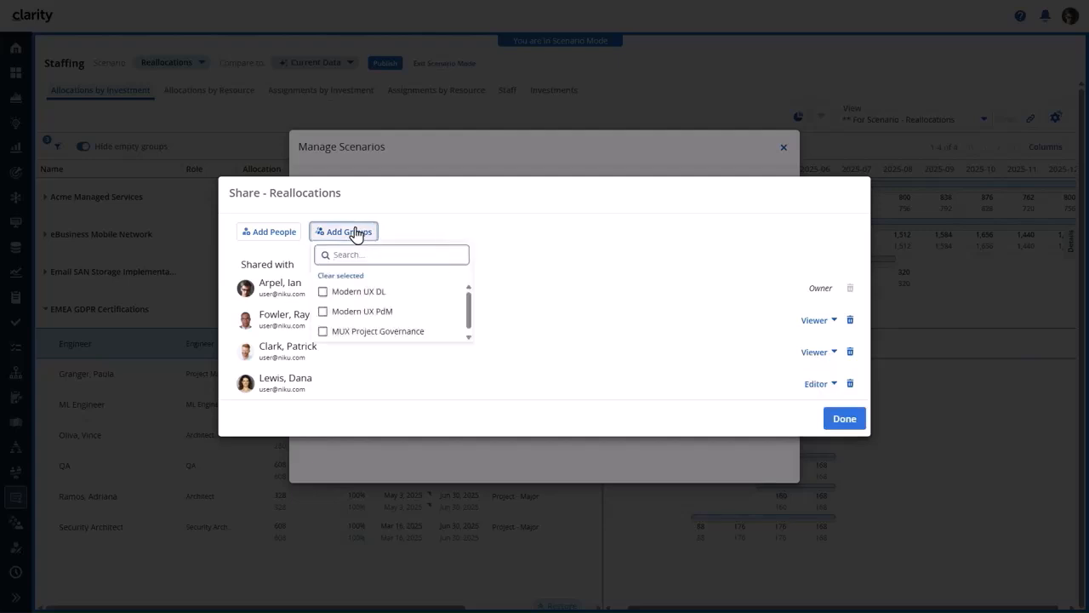
left_click(323, 312)
left_click(322, 291)
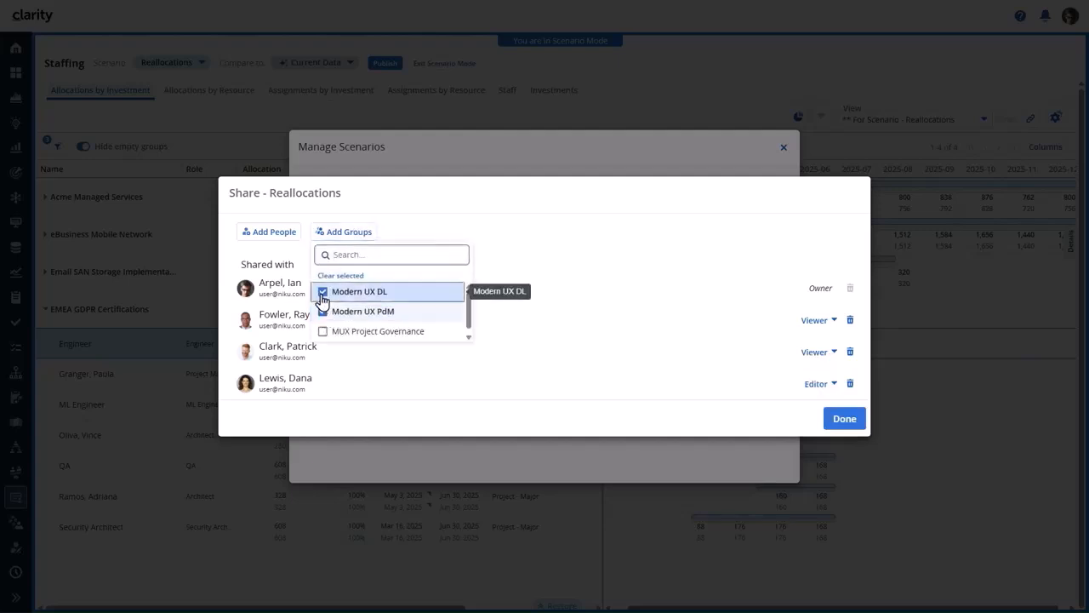
left_click(562, 298)
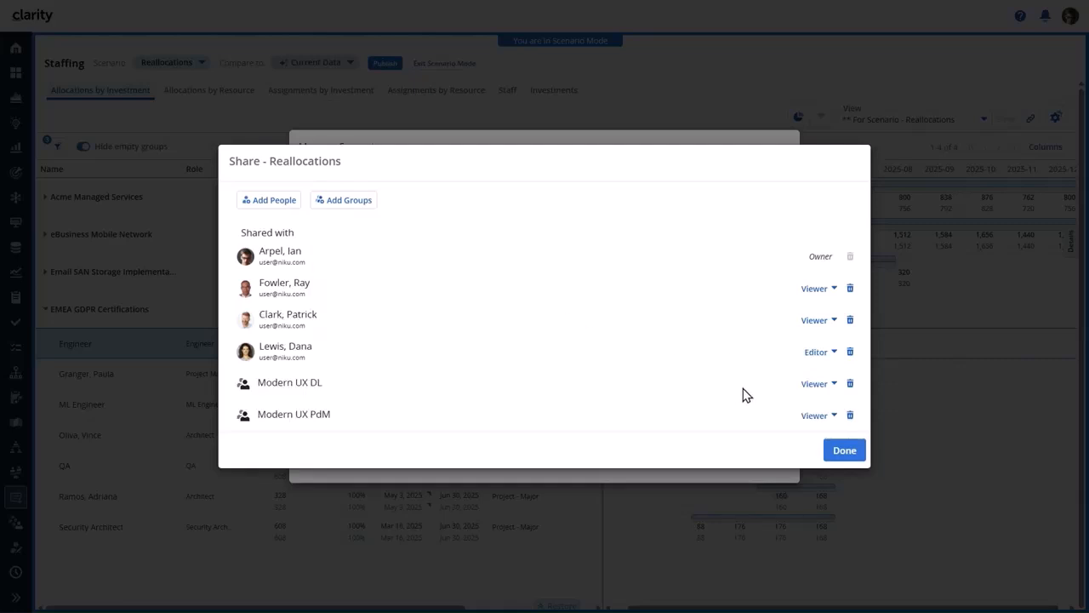
left_click(855, 456)
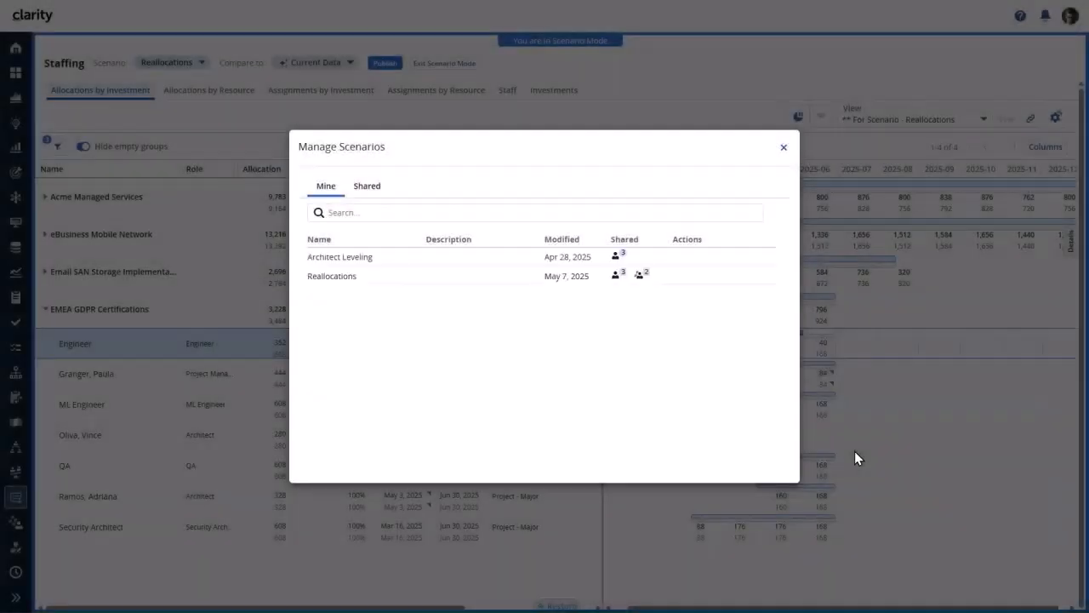
left_click(783, 152)
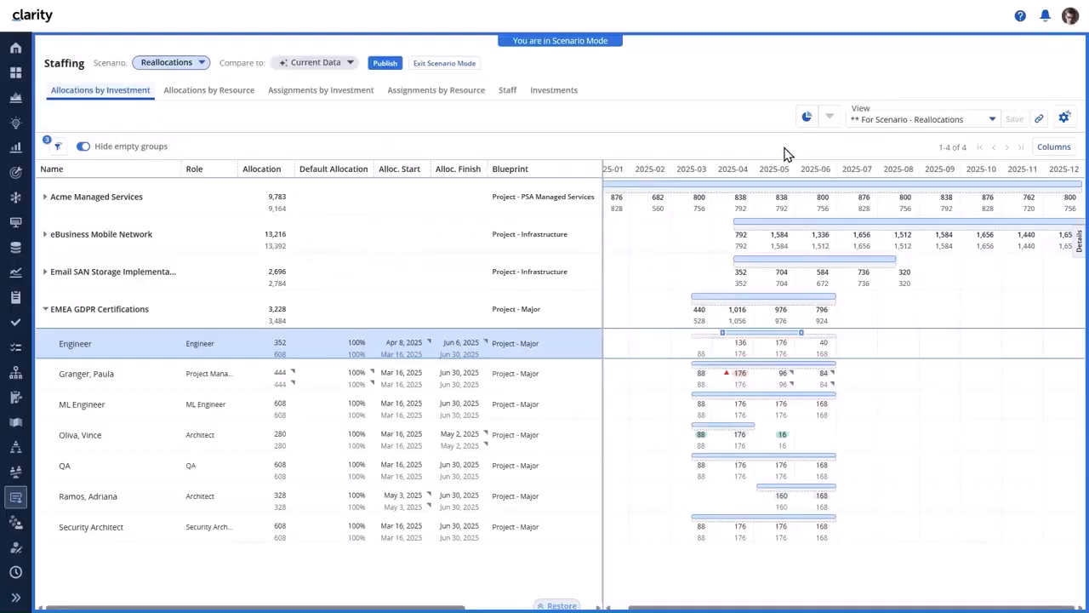
- Open the publish summary of the Reallocations scenario, select all its changes and clear the selection again
left_click(389, 65)
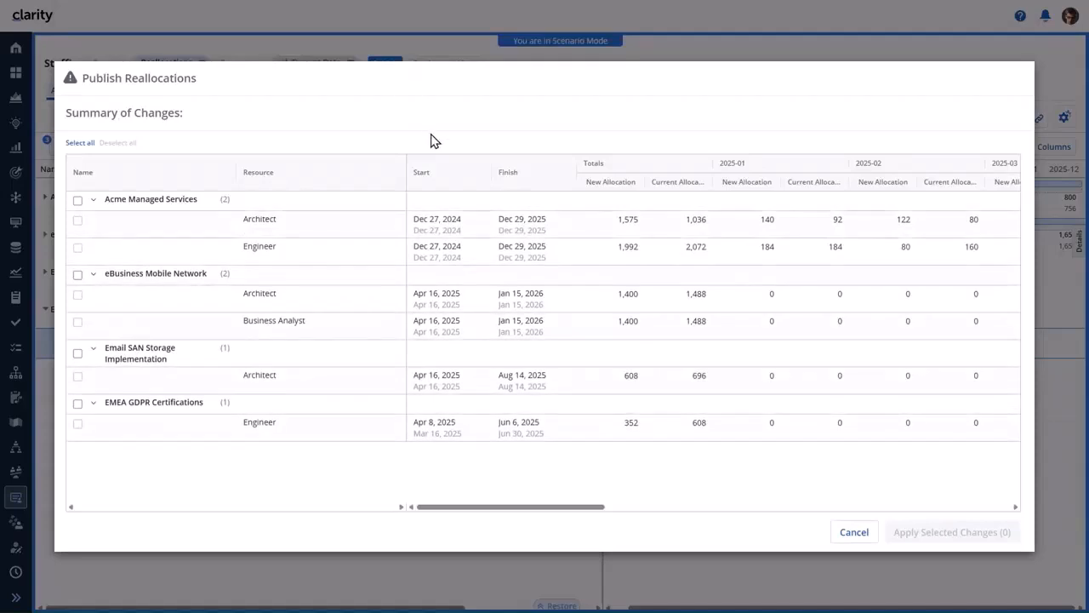
left_click(81, 144)
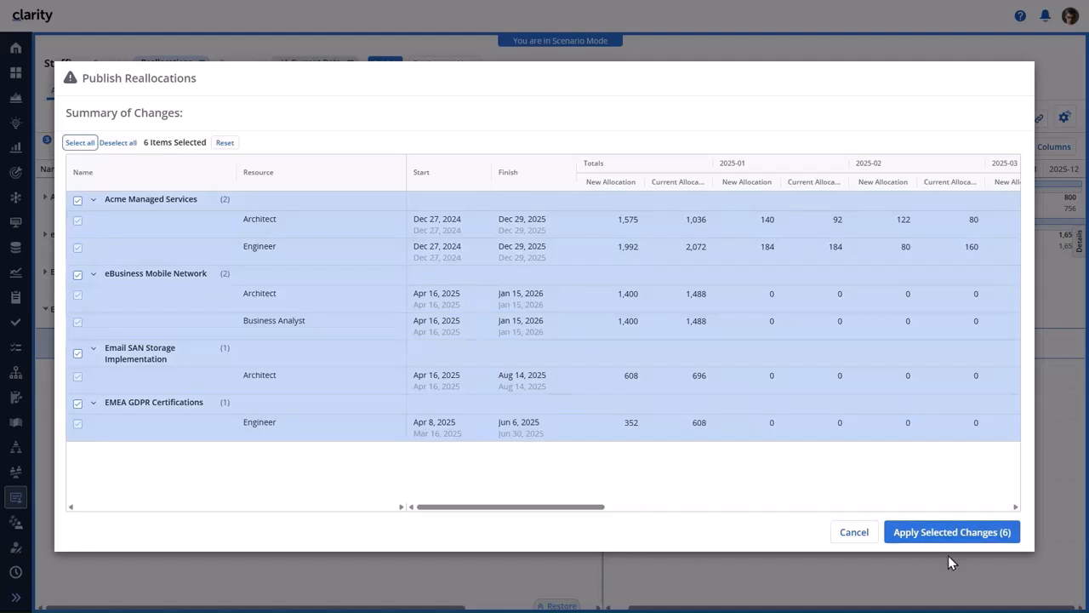
left_click(101, 145)
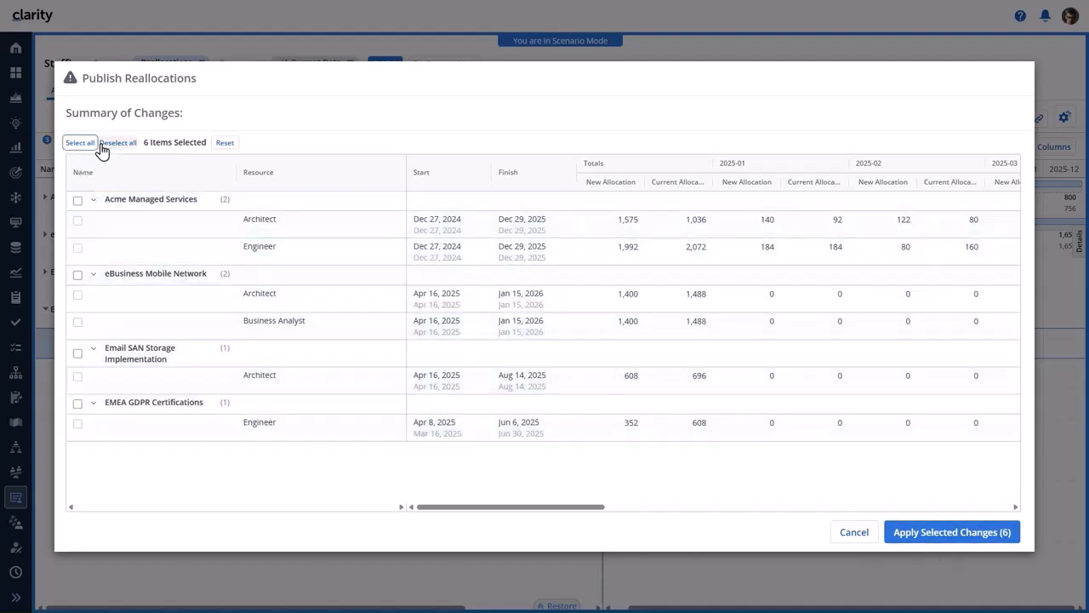
- Reset only the EMEA GDPR Certifications changes in the publish summary and close it without publishing
left_click(78, 404)
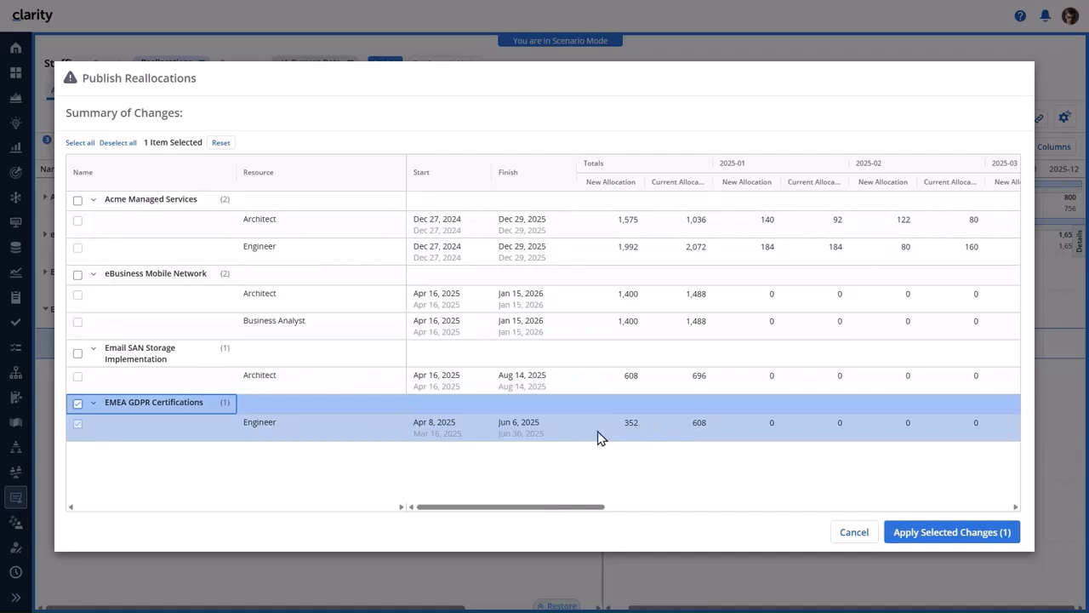
left_click(211, 144)
left_click(283, 203)
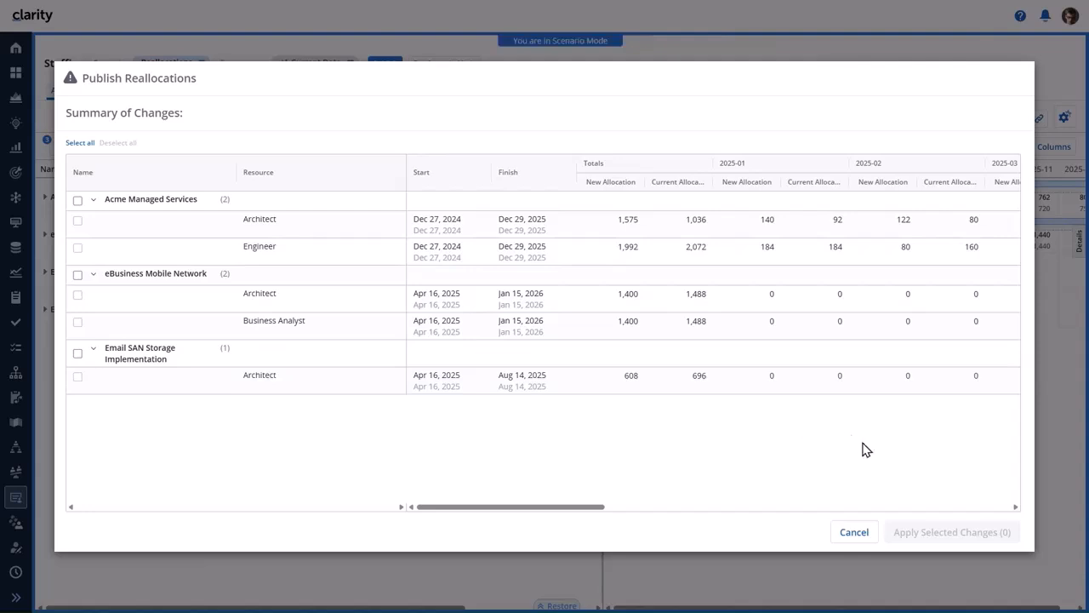
left_click(853, 533)
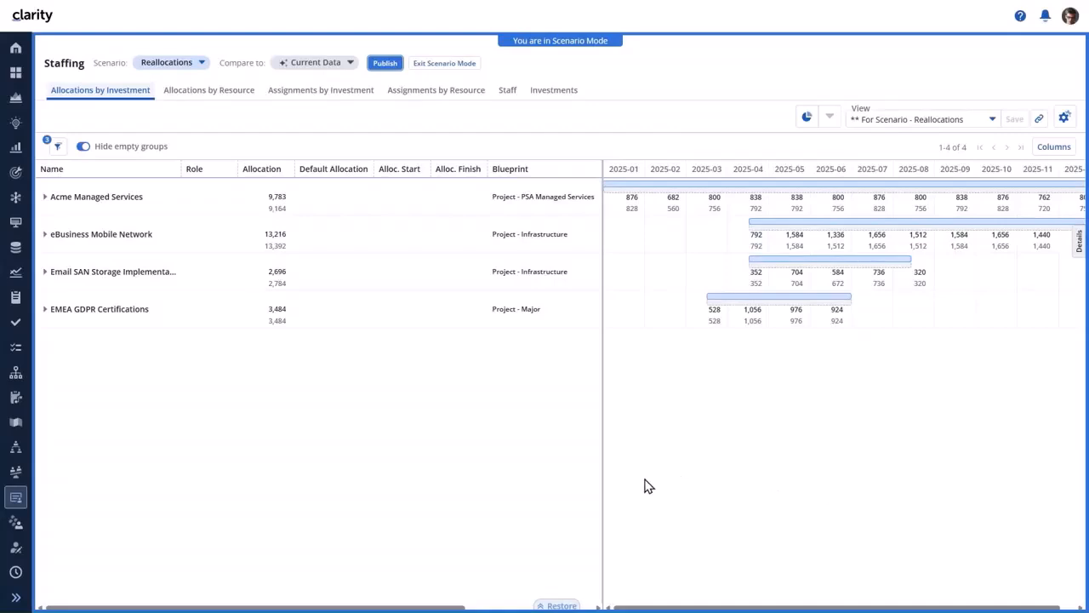
- Expand EMEA GDPR Certifications and examine the Engineer role's allocation dates and bar after the reset
left_click(44, 309)
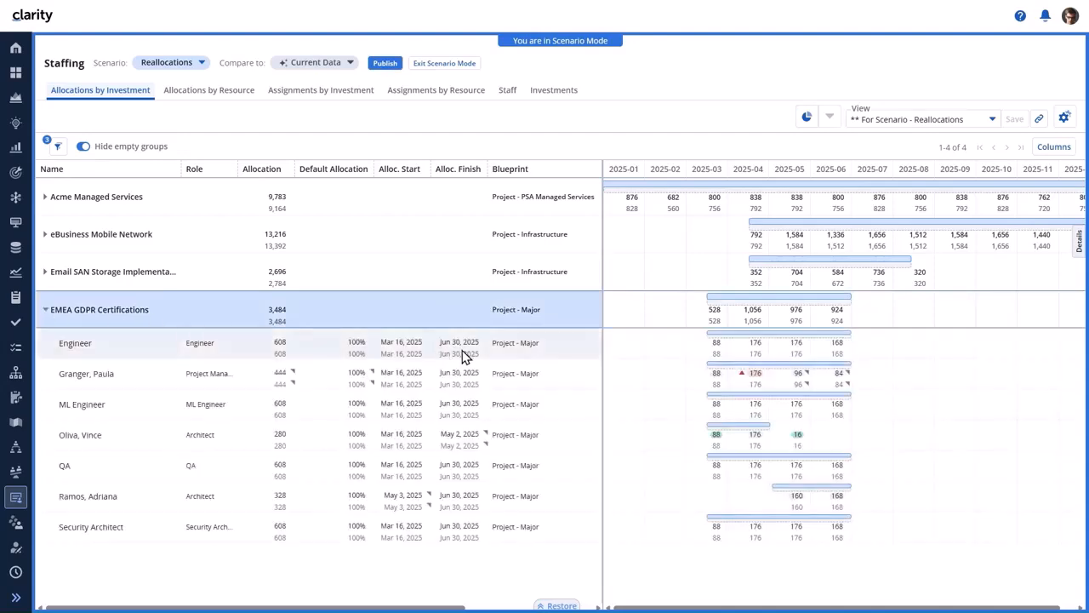
left_click(570, 357)
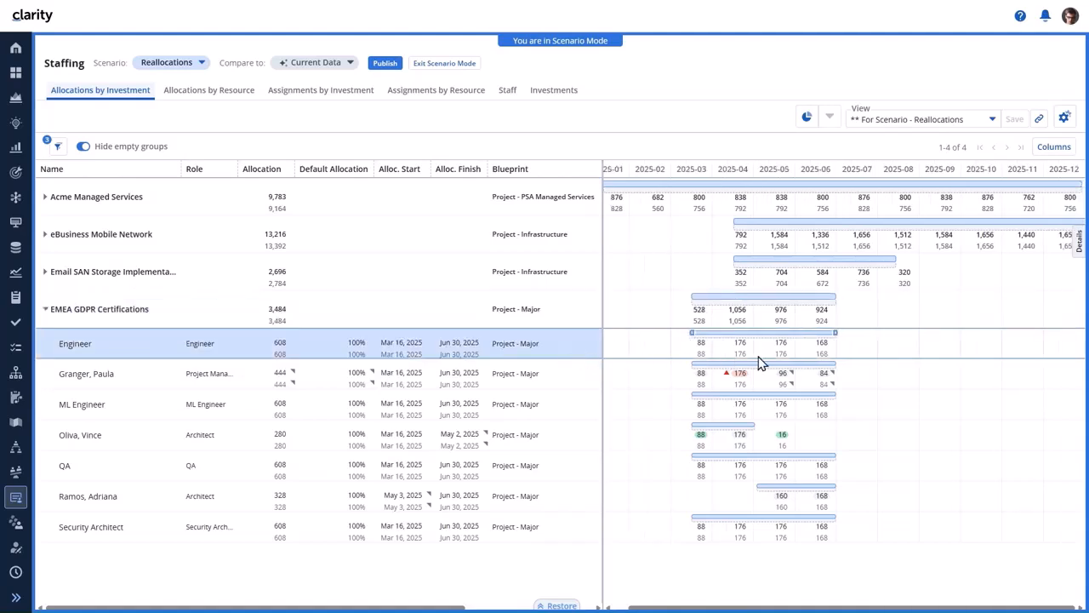